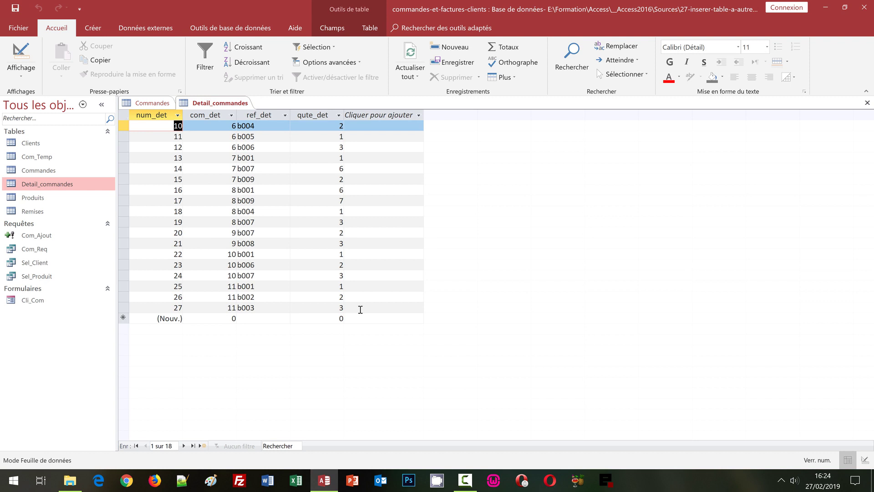
- Compare the records and fields of the open Commandes and Detail_commandes tables
left_click(153, 103)
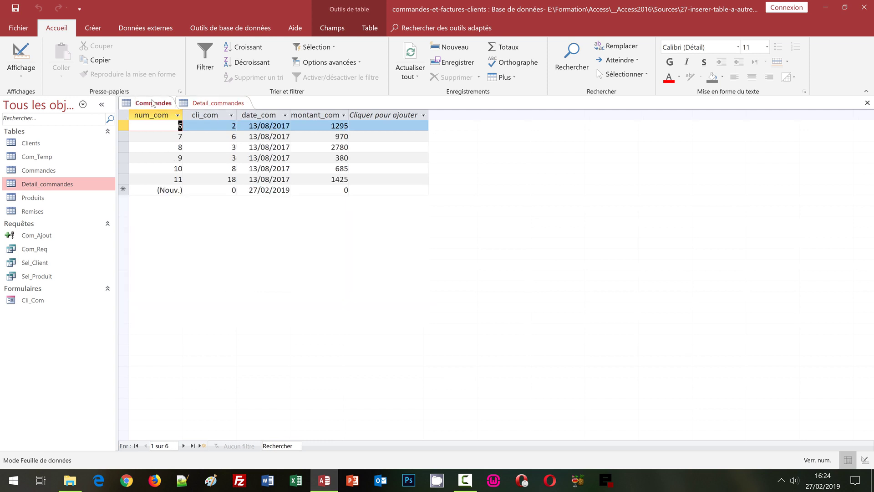
left_click(217, 105)
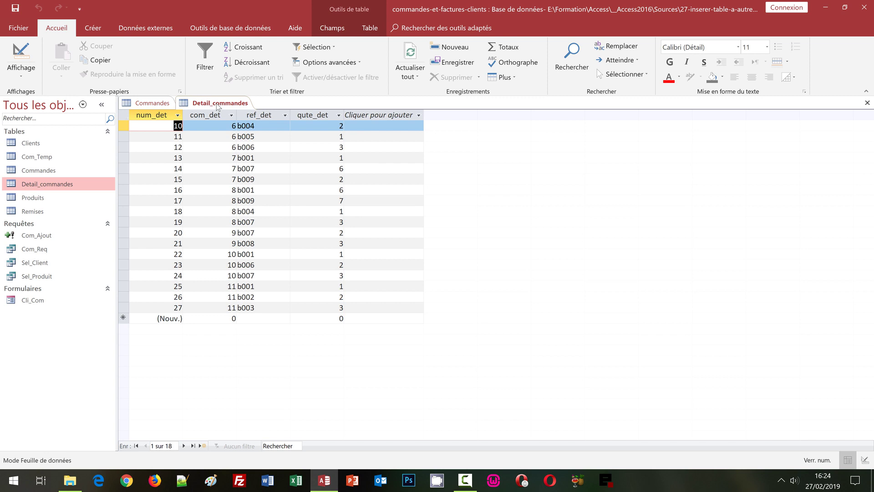
left_click(139, 105)
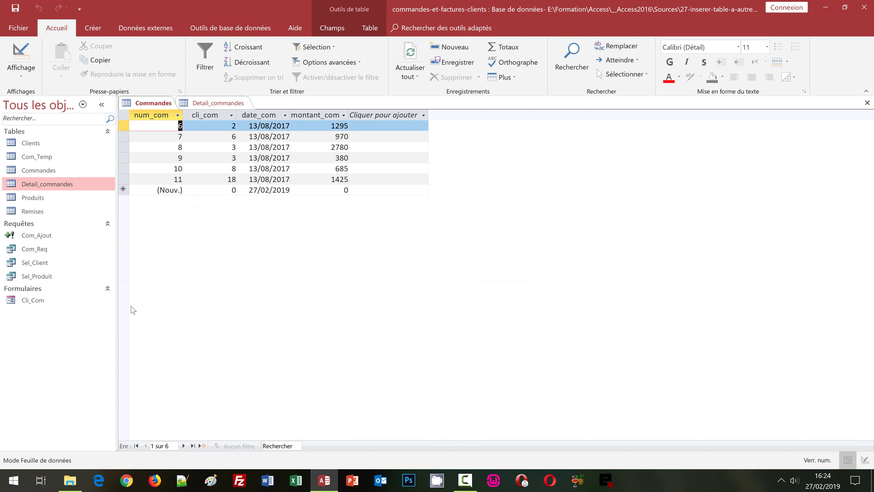
- Open the Cli_Com form and choose an existing customer reference for the order
double_click(30, 300)
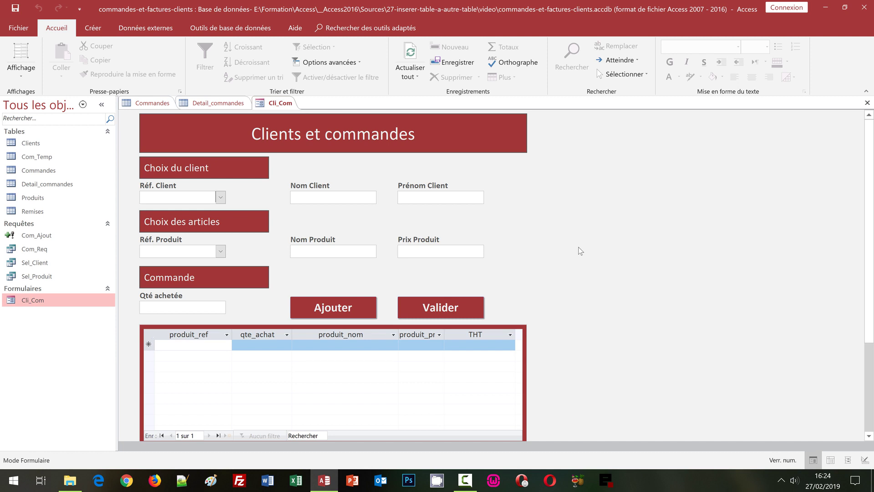
left_click(221, 198)
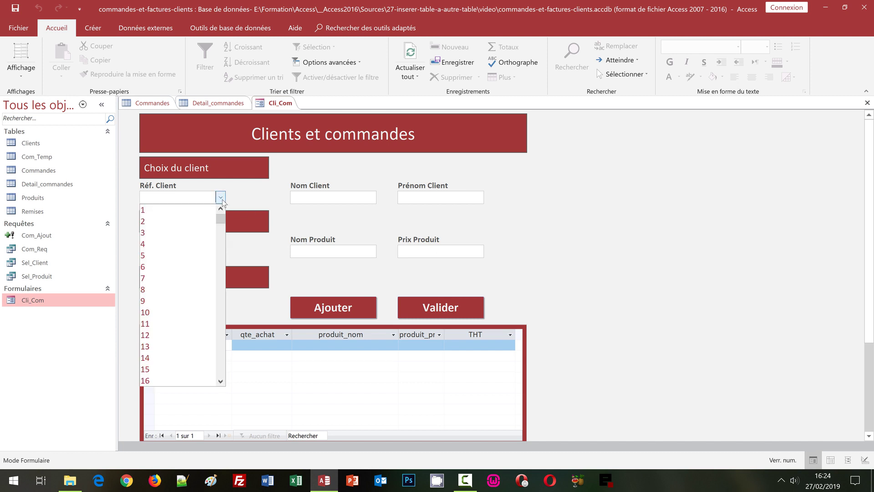
left_click(159, 290)
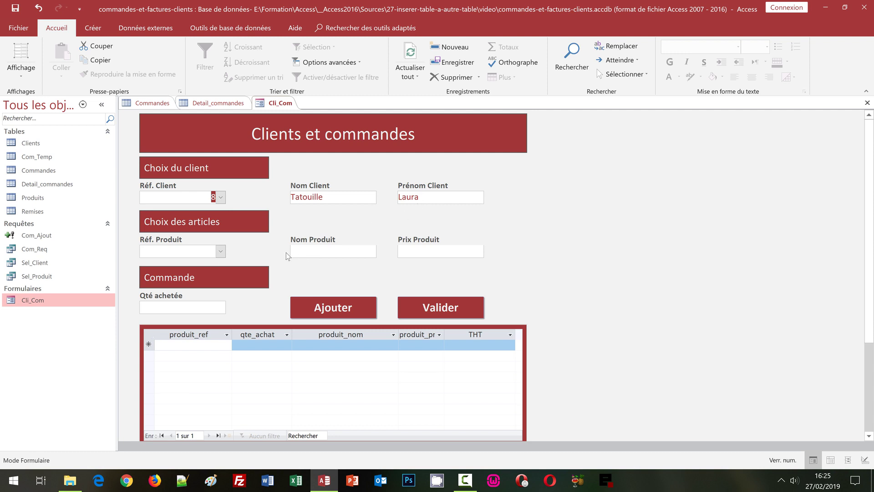
- Add product 3062PCN-44 to the order with a purchased quantity of 2
left_click(221, 251)
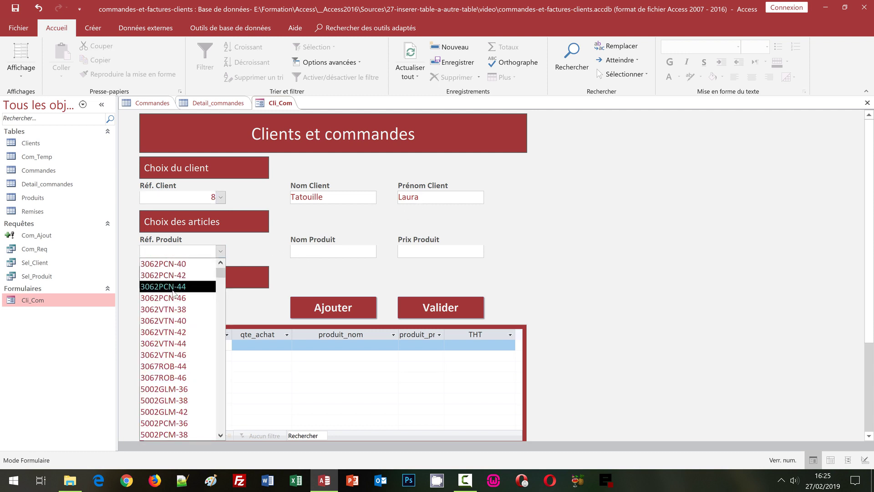
left_click(173, 288)
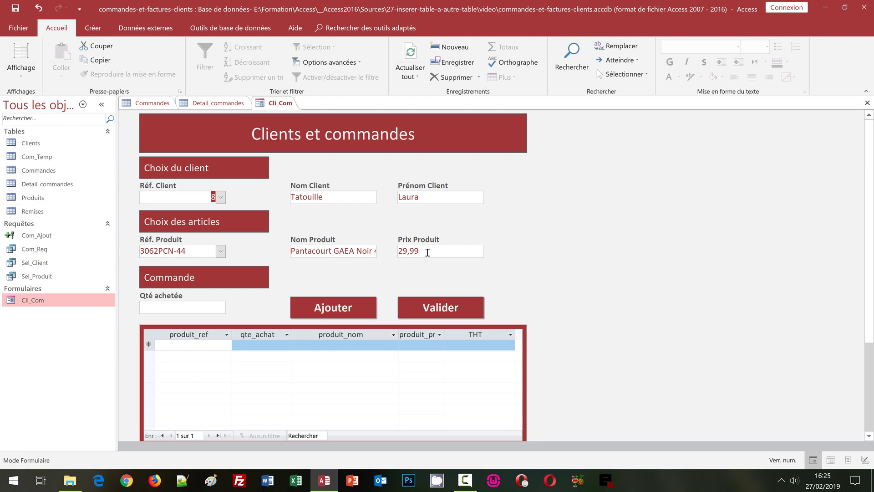
left_click(193, 312)
type("2")
left_click(351, 315)
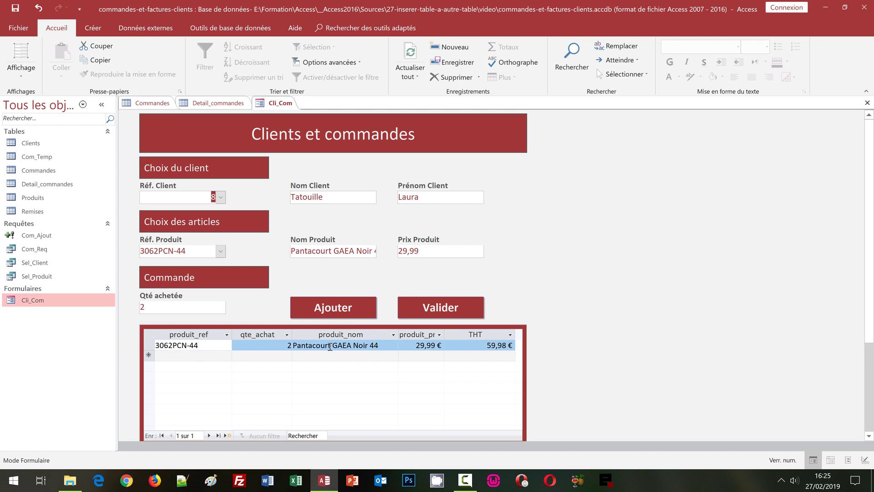
- Add product CH0710-41 to the order with a purchased quantity of 4
left_click(220, 252)
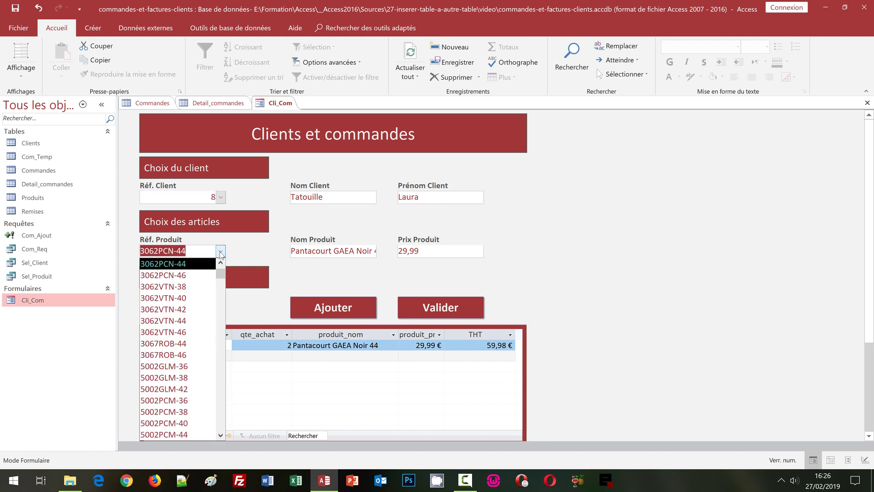
left_click(174, 400)
left_click(220, 253)
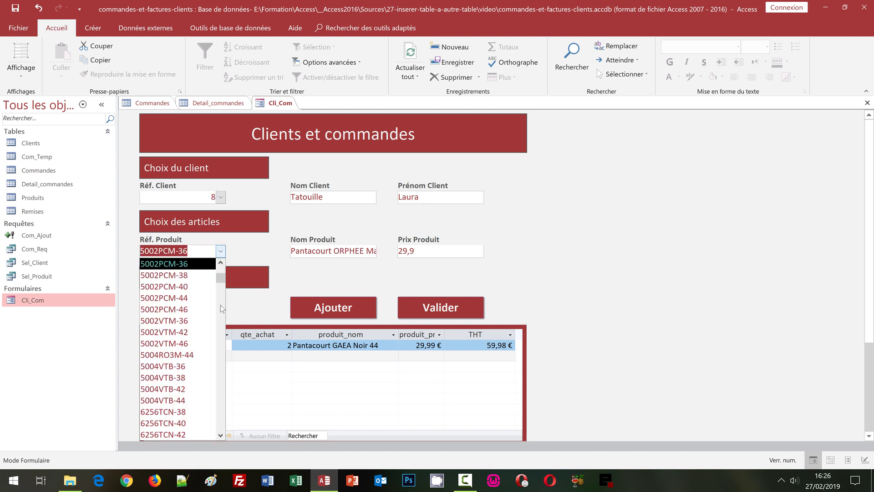
left_click(223, 375)
left_click(177, 366)
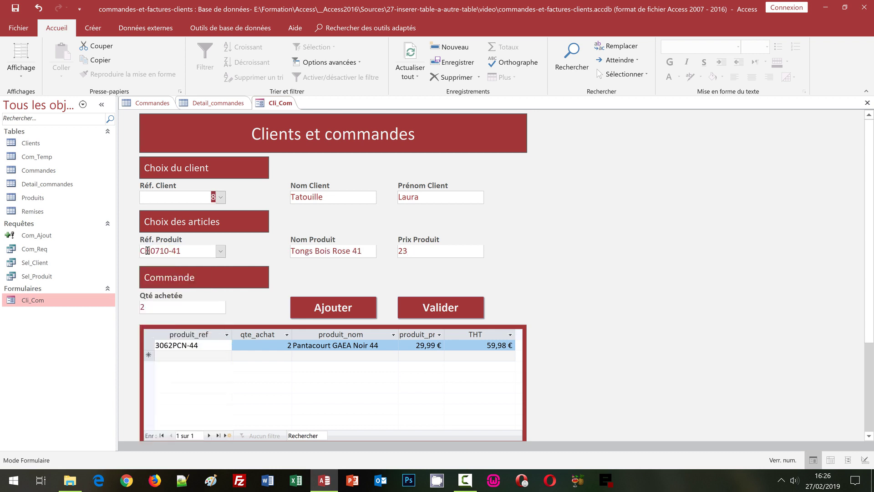
left_click(137, 310)
type("4")
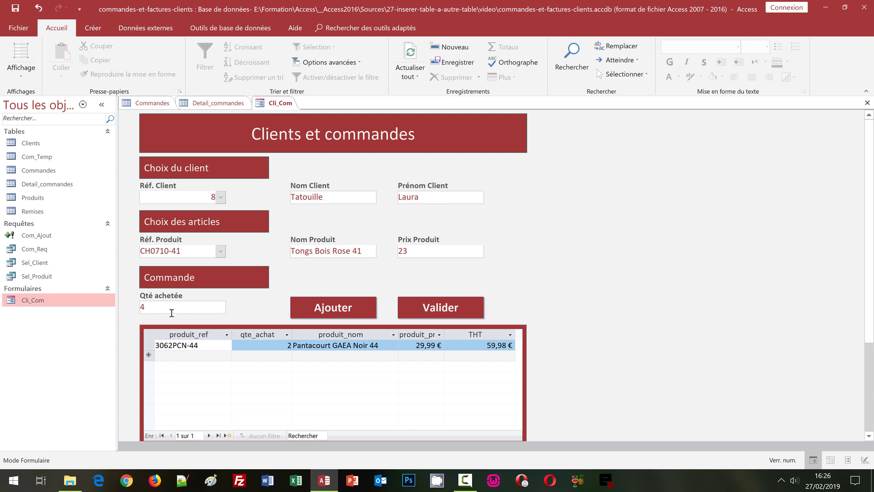
left_click(328, 306)
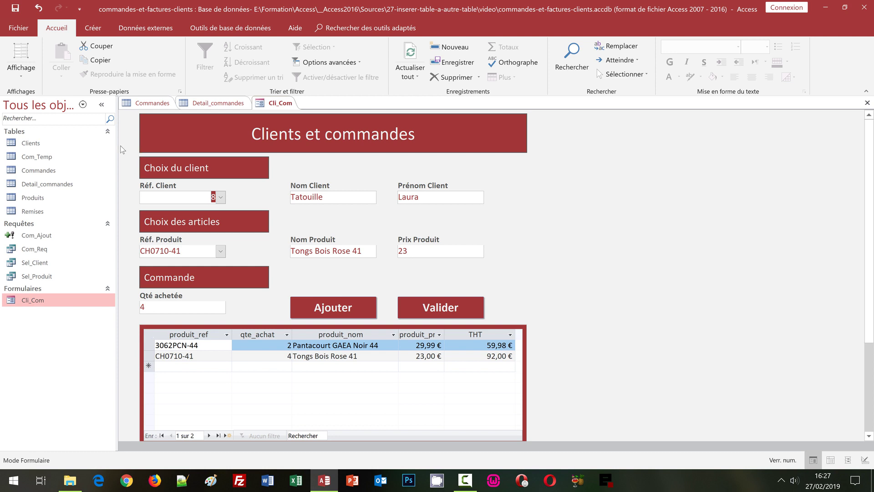
- Show the Cli_Com form in design mode and shift Ajouter and Valider right until Valider aligns with the form's right edge
left_click(18, 78)
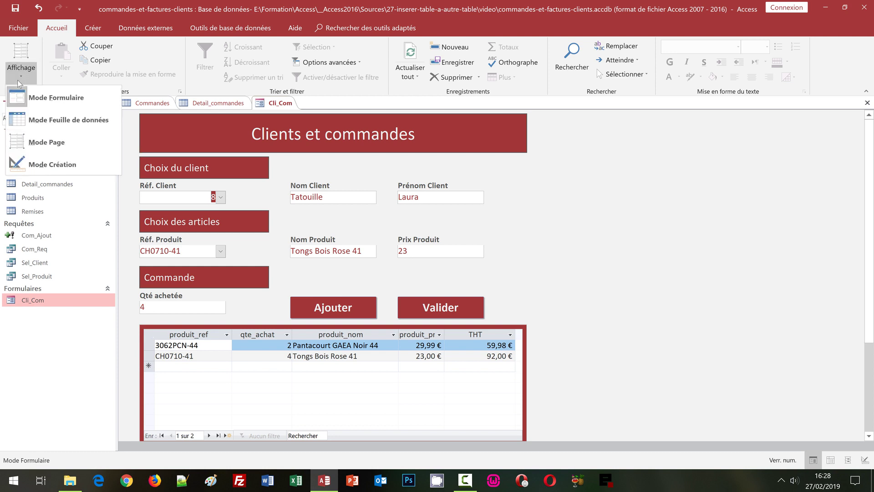
left_click(41, 164)
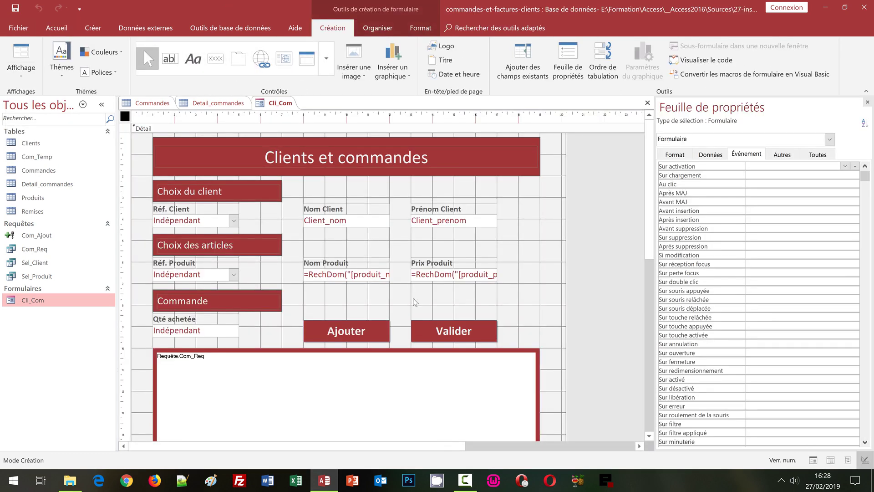
left_click_drag(292, 311, 523, 337)
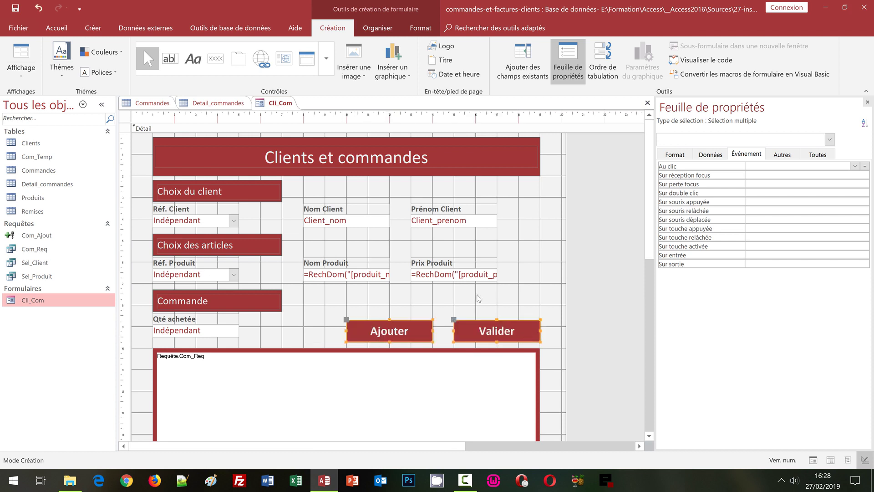
- Duplicate the Qté achetée label and text box, place the copy beside the original, and caption its label "Montant total"
left_click_drag(145, 320, 265, 342)
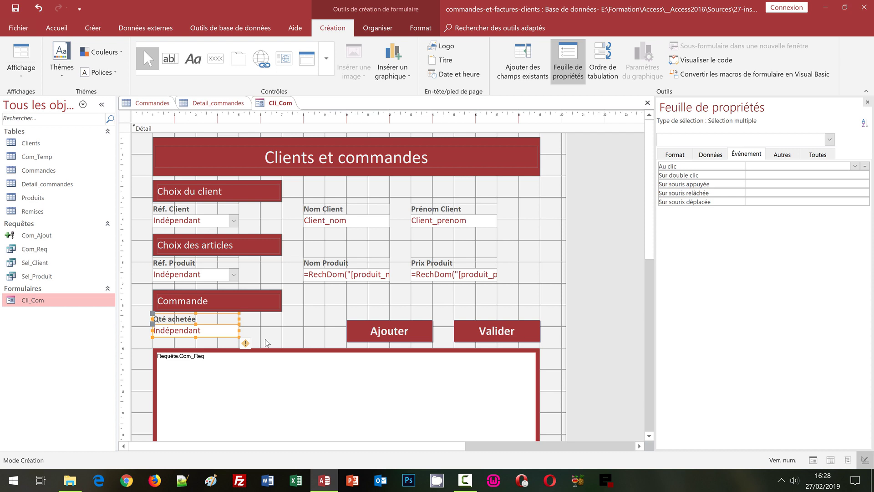
left_click_drag(245, 342, 300, 315)
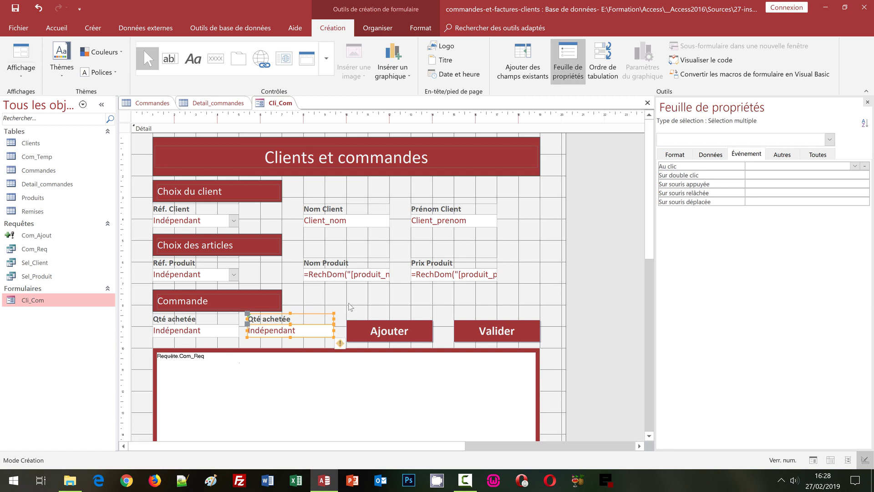
left_click(291, 319)
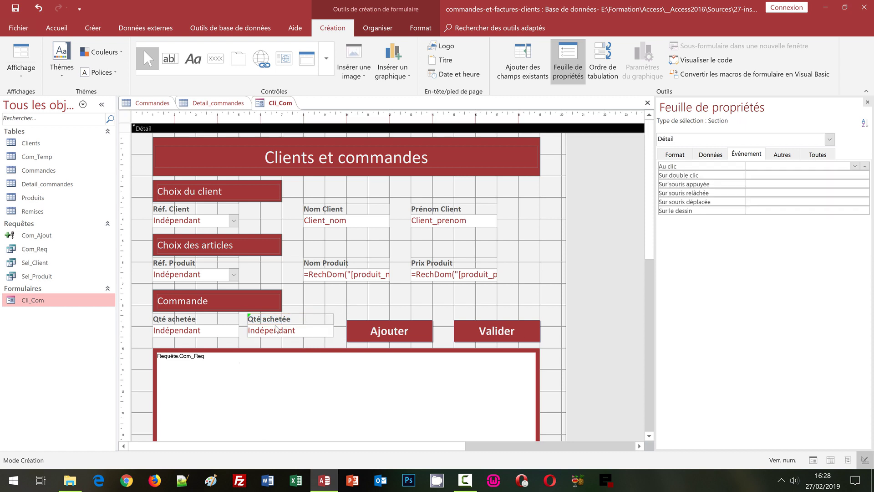
left_click(292, 321)
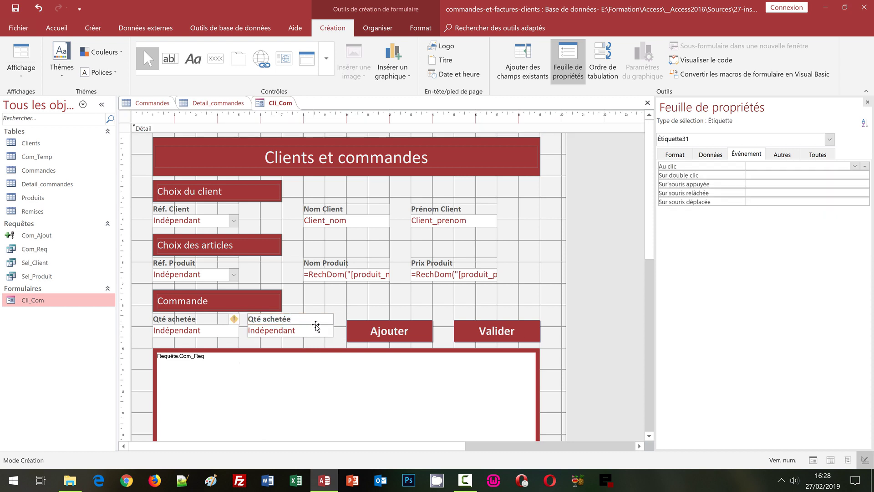
key("ctrl+a")
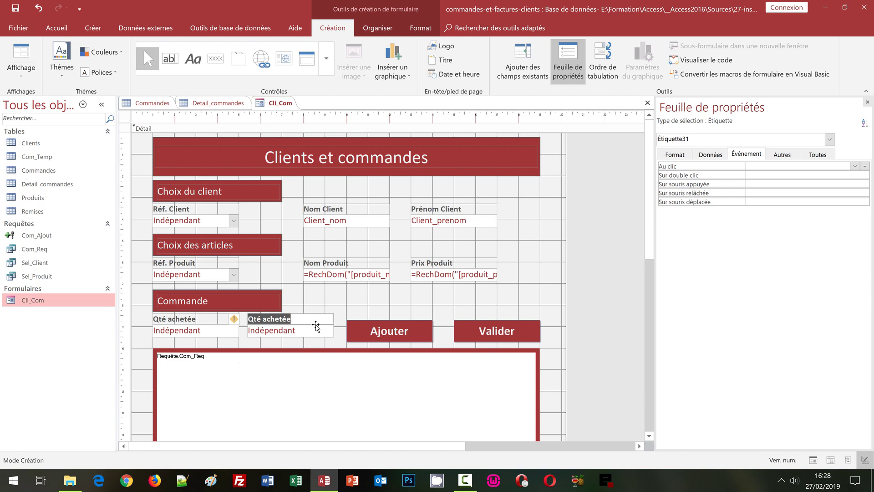
type("Montant total")
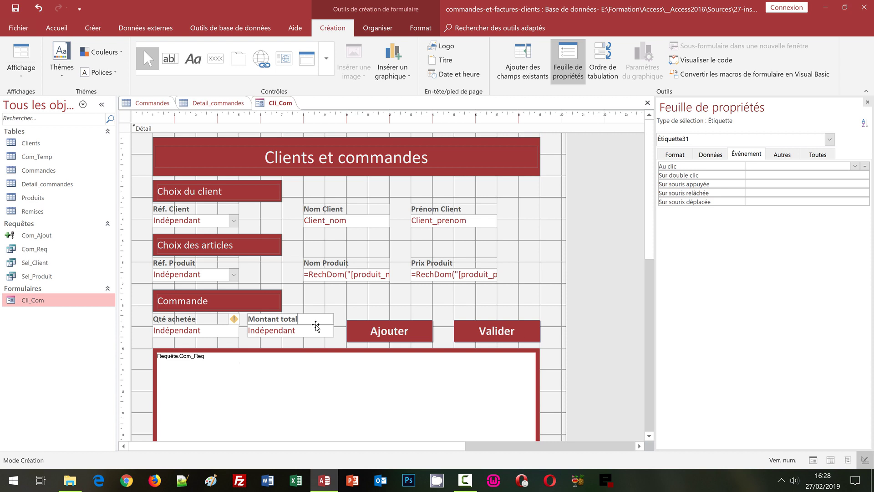
left_click(309, 304)
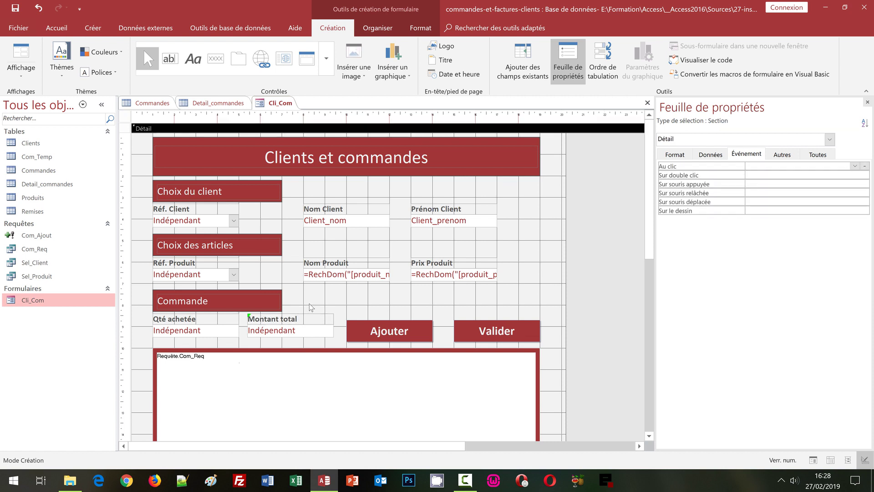
- Name the text box under the Montant total label Tot_Com
left_click(299, 335)
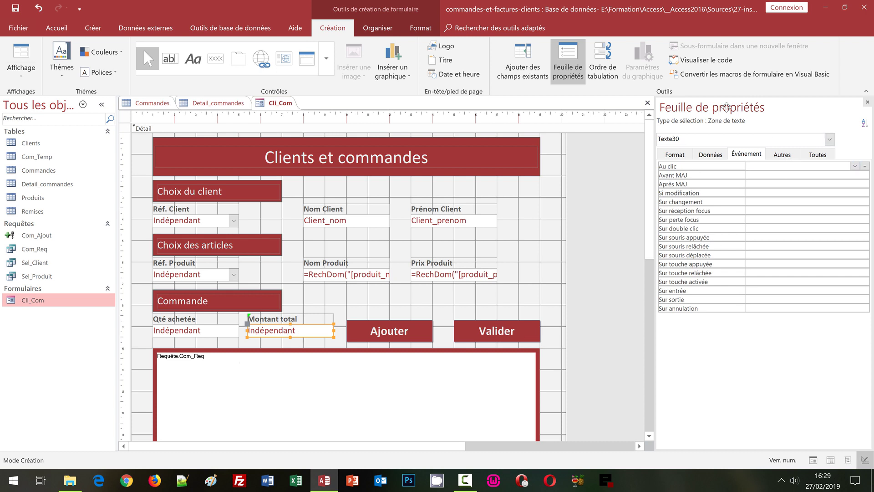
left_click(818, 154)
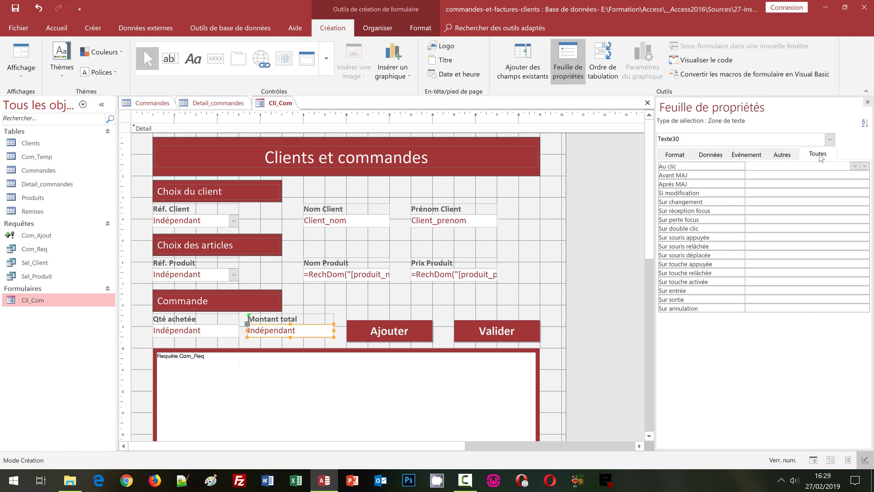
left_click(786, 165)
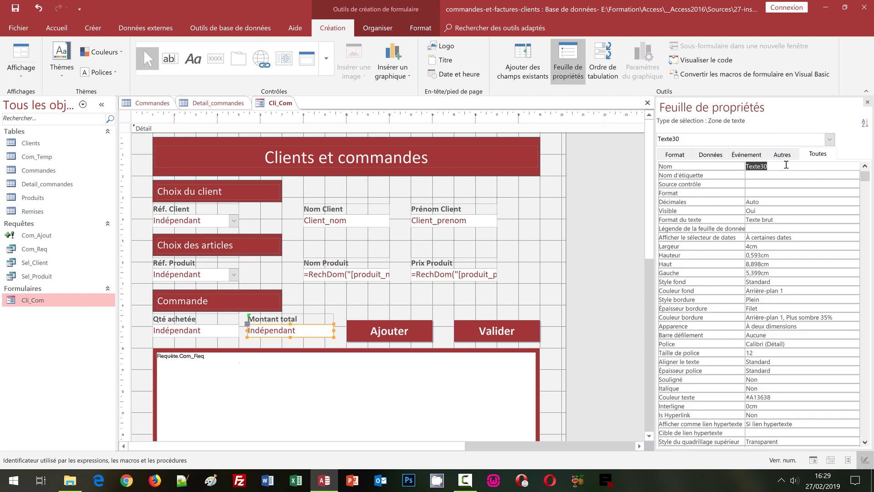
type("Tot_Com")
key("Return")
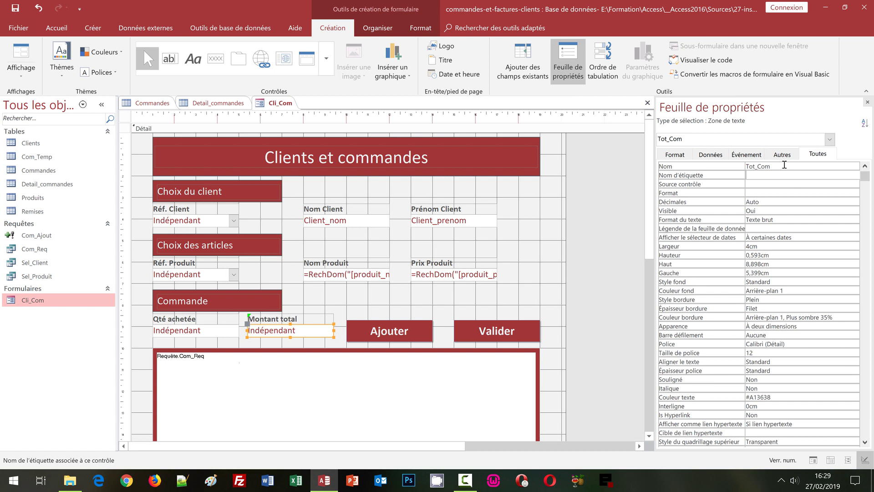
- Start a RechDom expression as the control source of Tot_Com, with "Sum(THT)" as its first argument
left_click(753, 157)
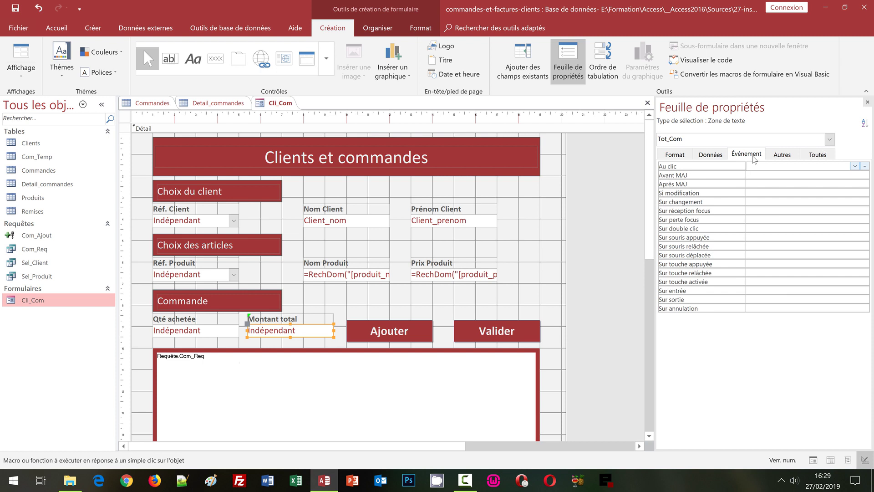
left_click(721, 156)
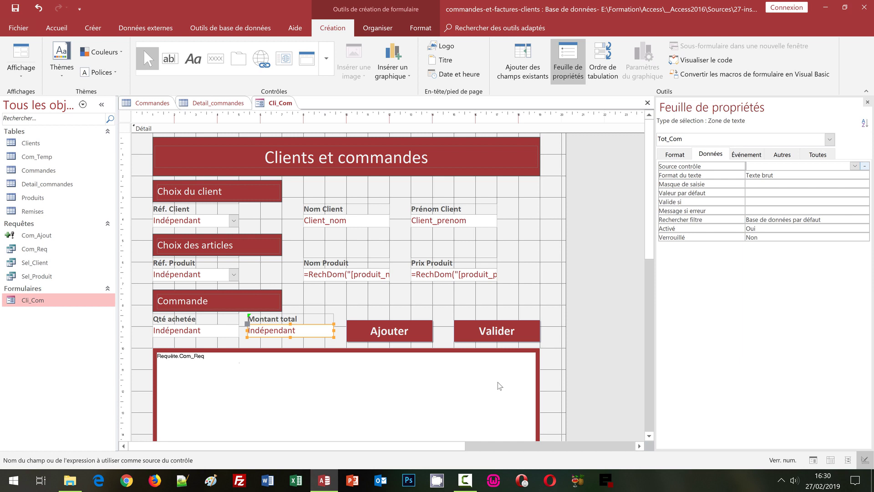
right_click(752, 168)
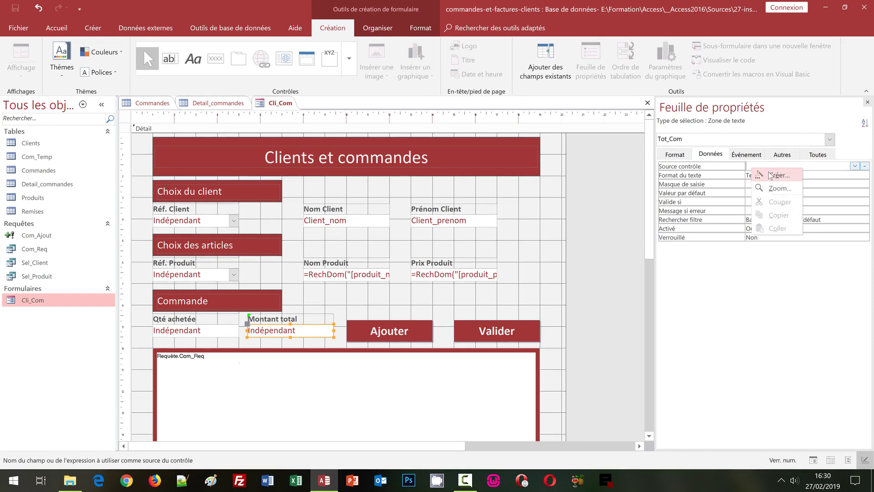
left_click(770, 176)
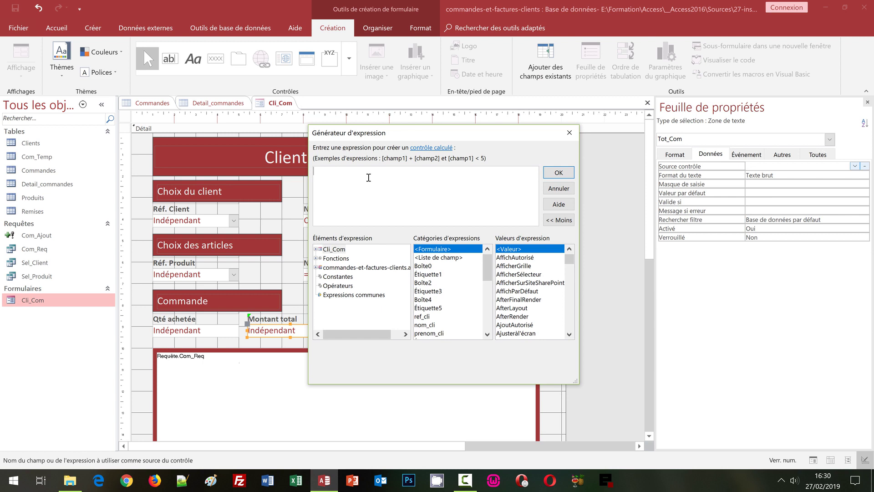
type("=RechDom")
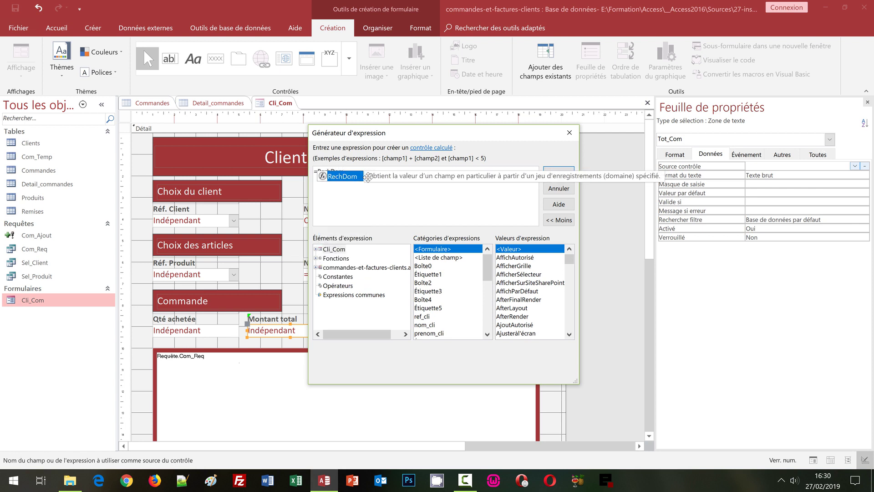
double_click(368, 176)
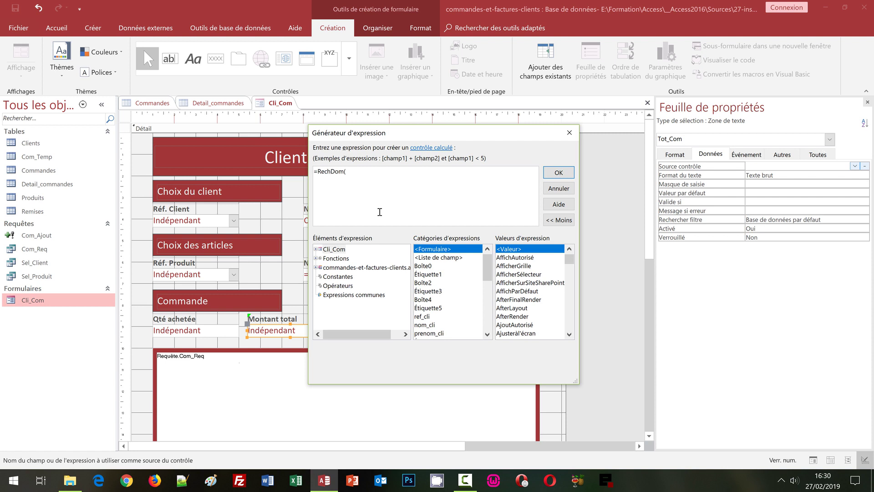
type("\"")
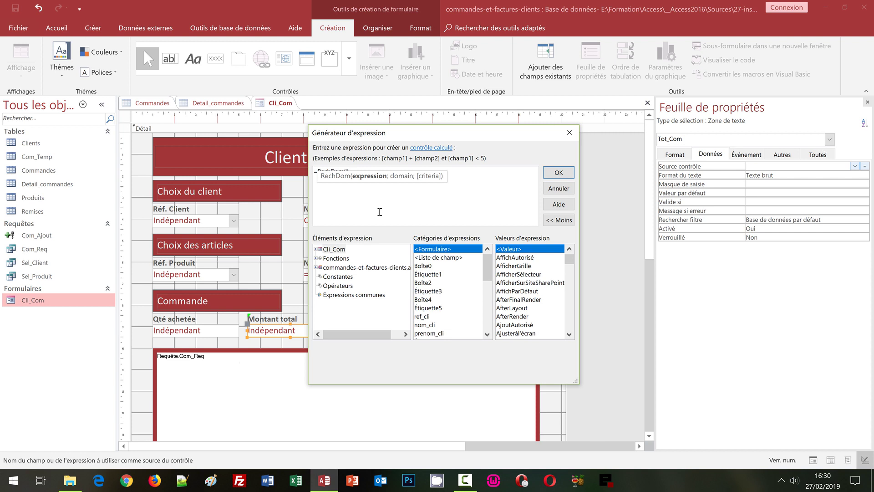
type("Sum(THT")
type(")\"")
left_click(327, 171)
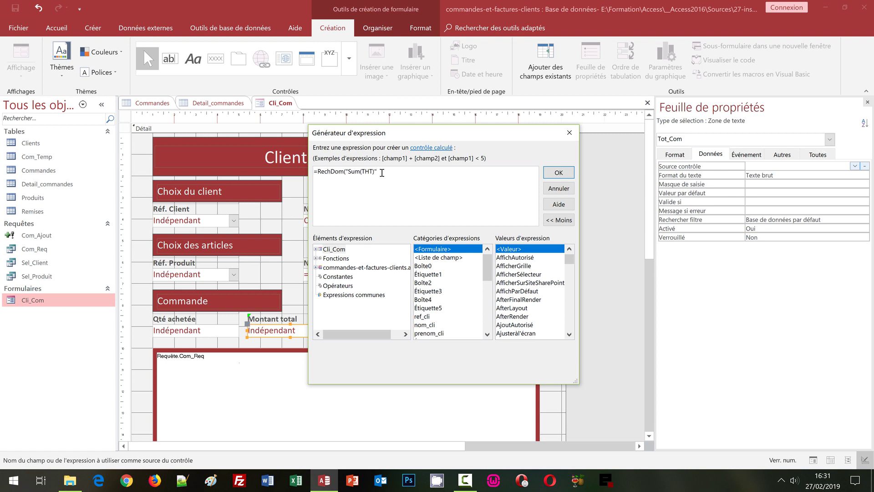
- Complete the RechDom expression with "Com_Req" as its domain and apply it to Tot_Com
type(";")
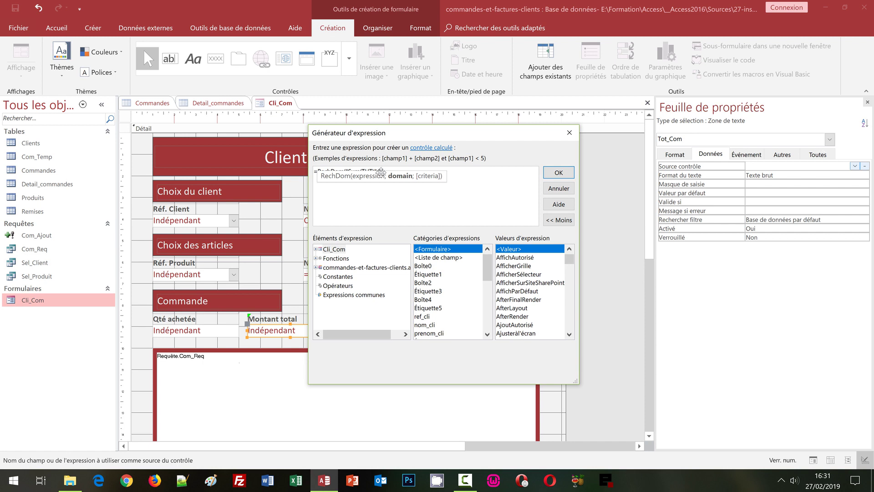
type("\"")
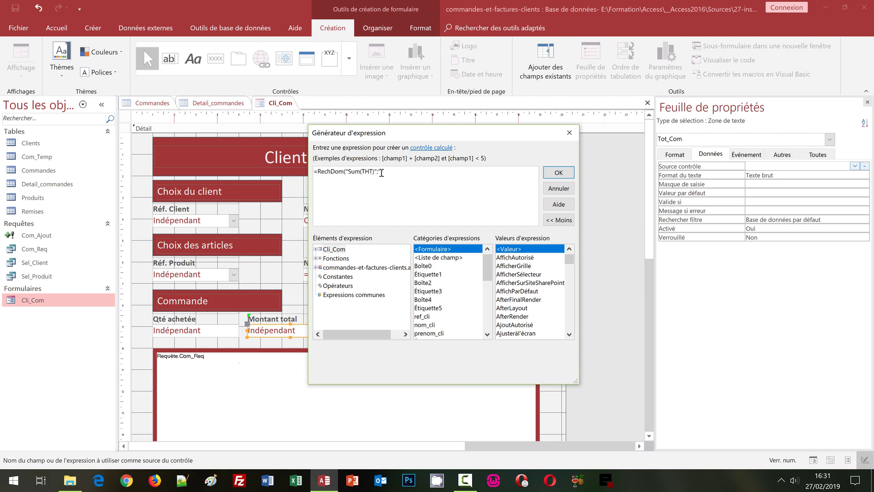
type("Com_Re")
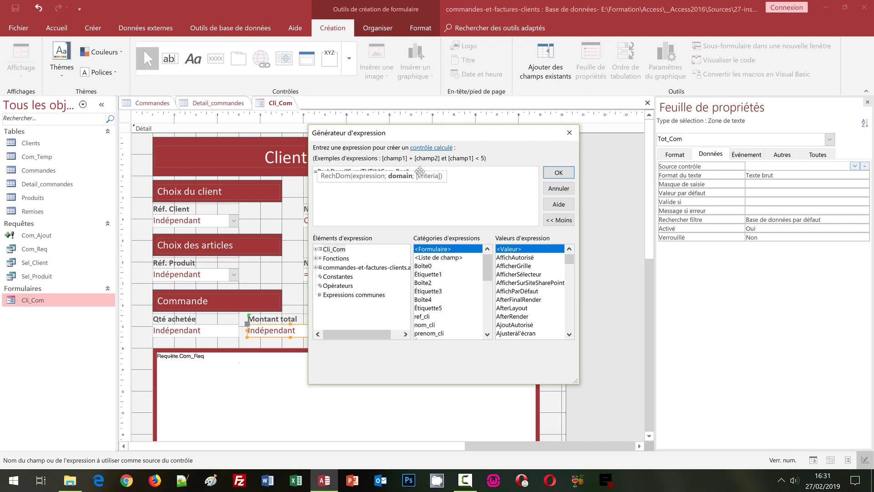
type("q\")")
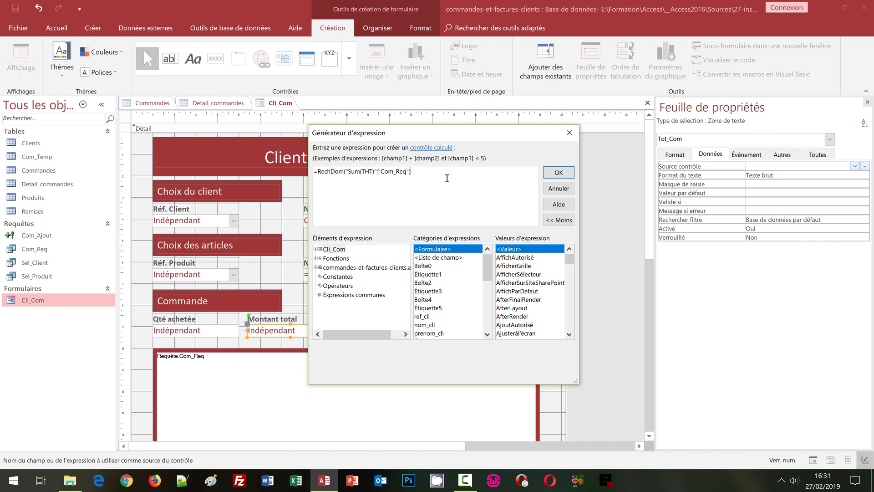
left_click(563, 173)
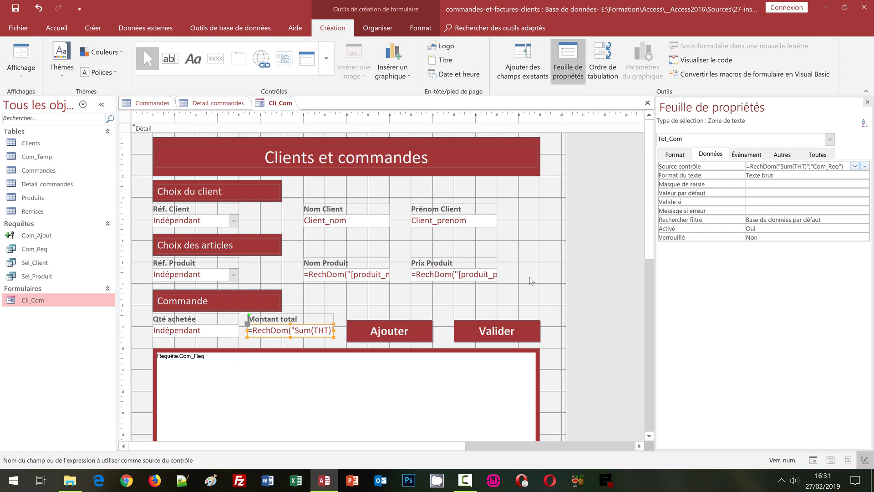
- Format the Tot_Com text box as Monétaire with 2 decimals
left_click(680, 155)
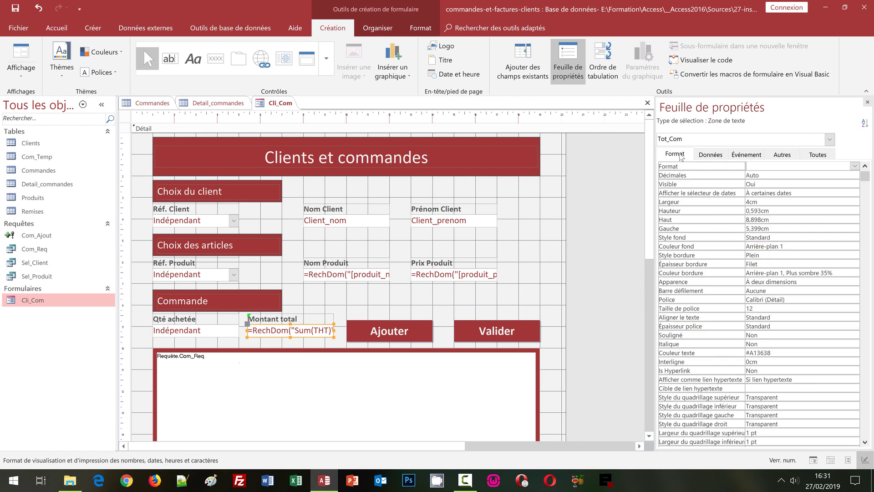
left_click(854, 166)
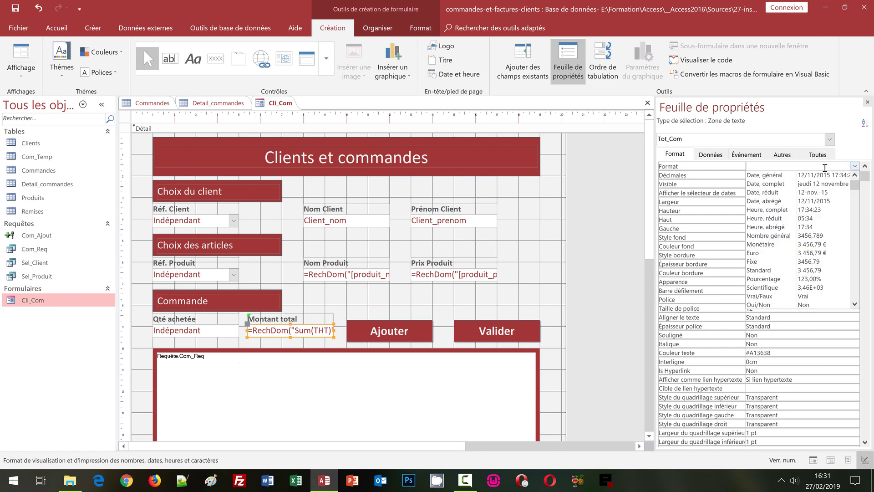
left_click(774, 243)
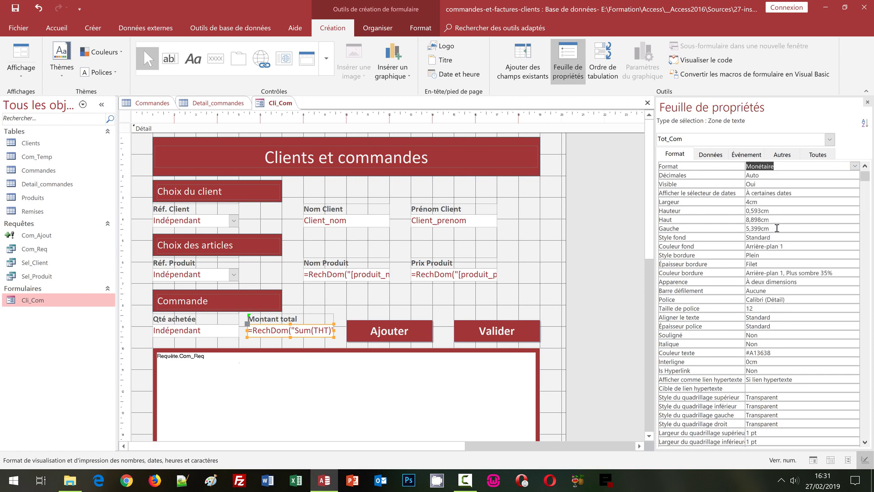
left_click(766, 177)
left_click(854, 174)
left_click(773, 209)
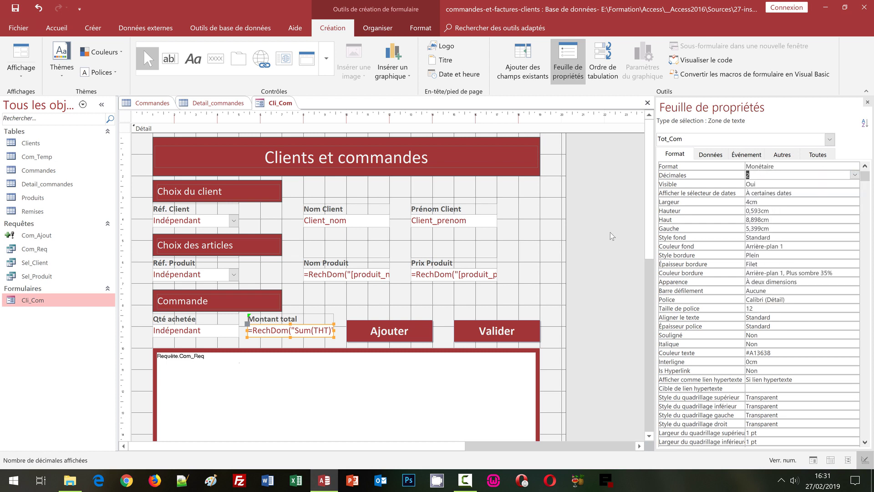
left_click(533, 269)
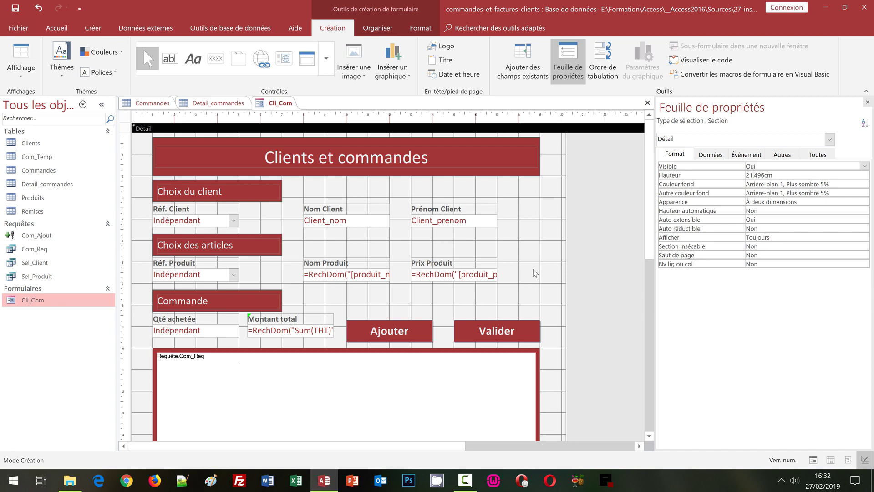
- Run the Cli_Com form and add product HAAU0713-42 to the order with a purchased quantity of 3
key("F5")
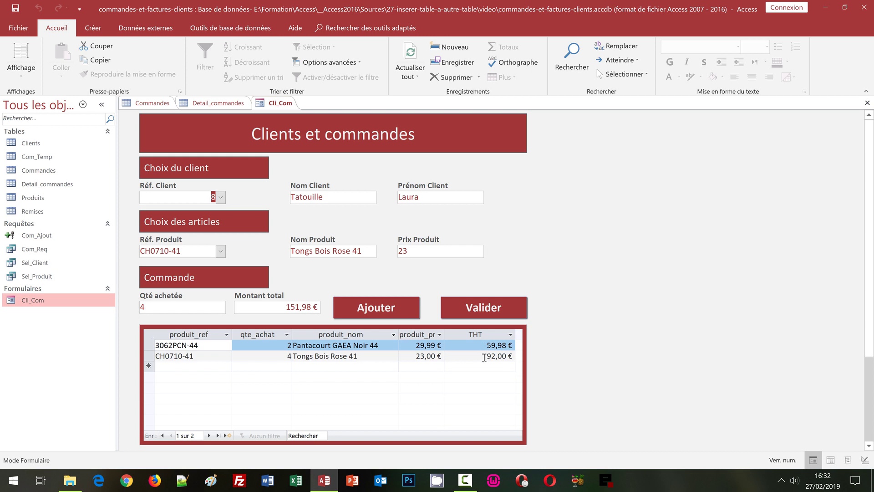
left_click(223, 252)
scroll(222, 383, "down", 10)
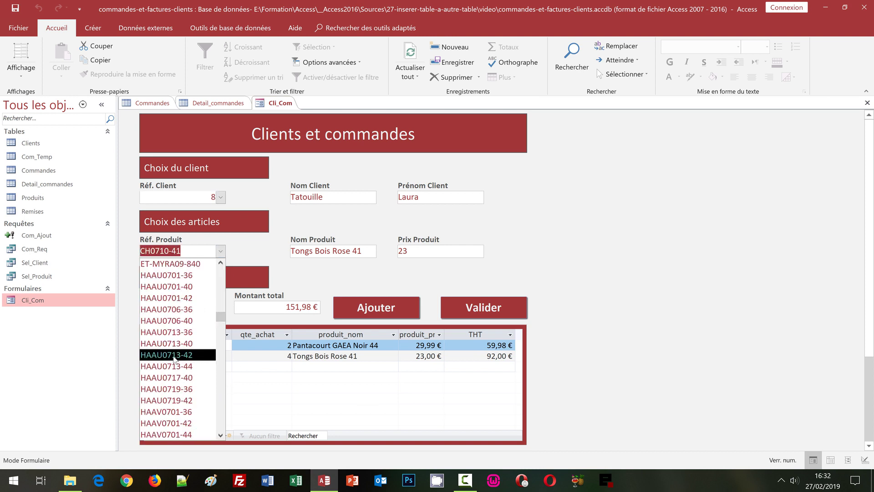
left_click(173, 355)
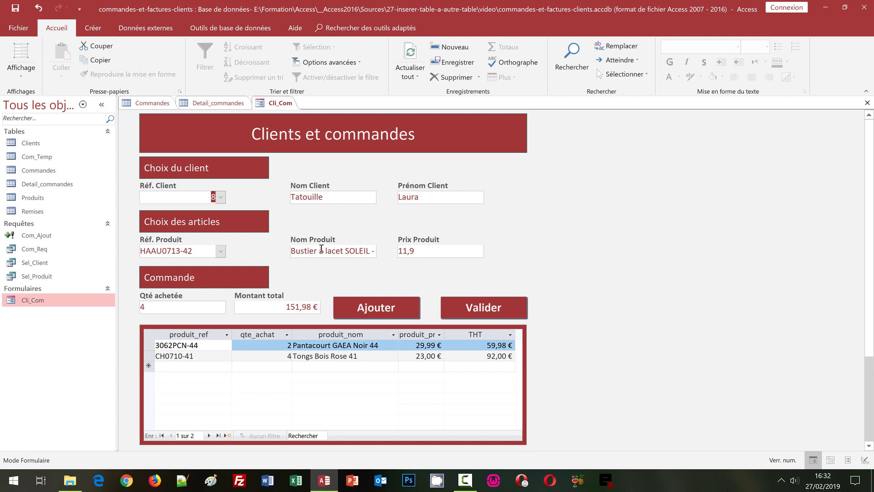
key("Tab")
left_click(367, 308)
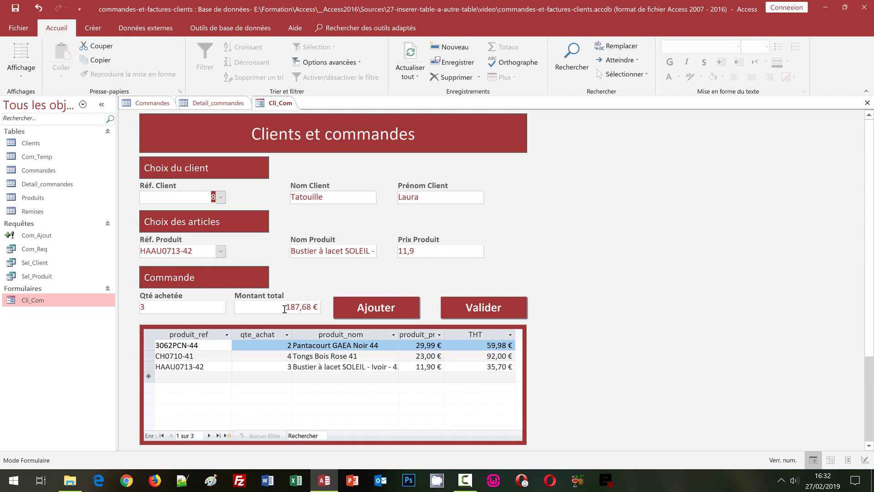
- Return the form to design mode and draw a text box about 2.5 cm by 0.5 cm above the Ajouter and Valider buttons
left_click(23, 80)
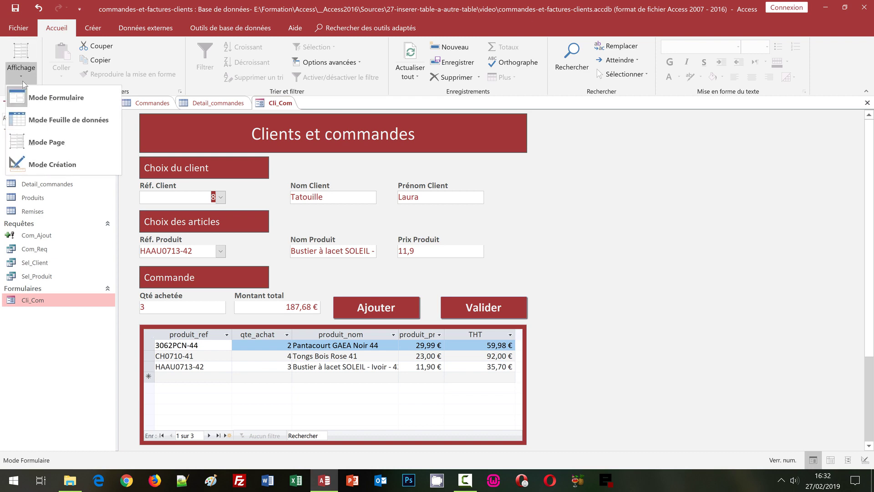
left_click(43, 160)
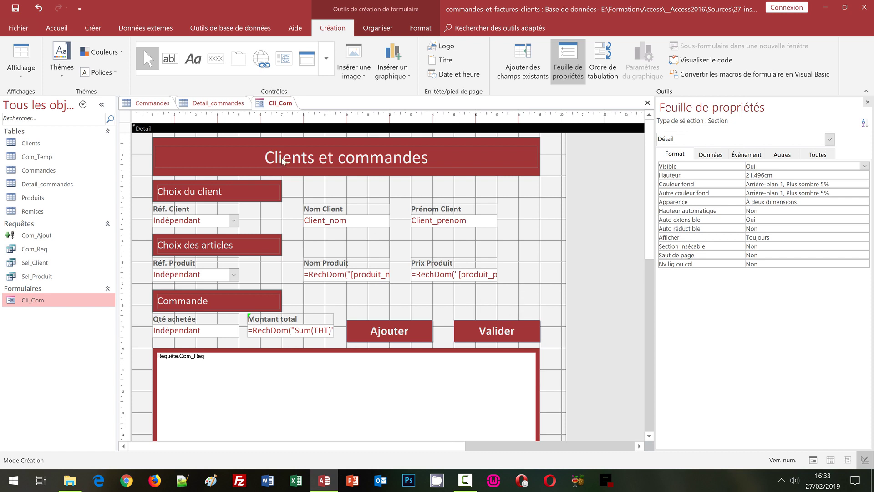
left_click(173, 63)
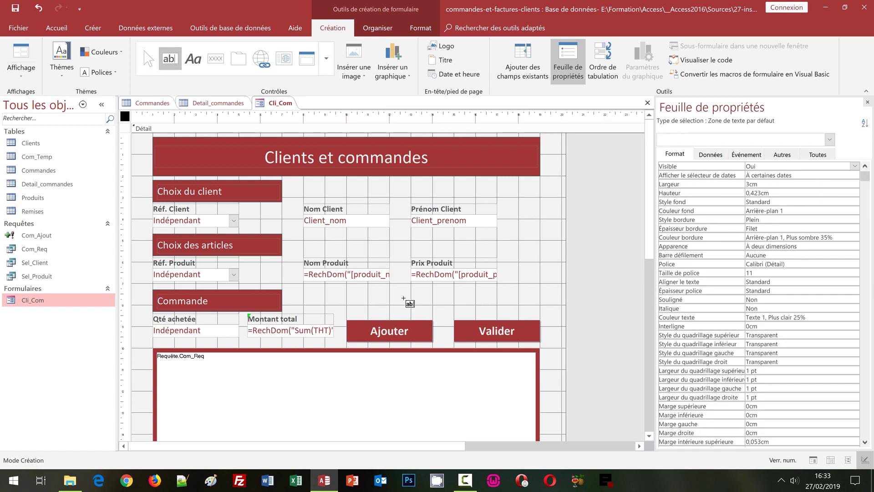
left_click_drag(405, 290, 455, 306)
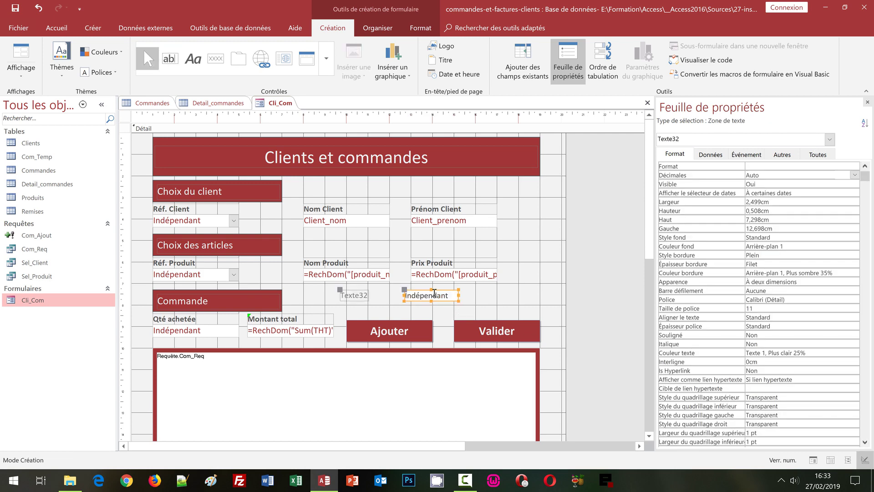
- Shift the new text box down slightly and place its label directly above it, widened to the box's width of about 2.5 cm
left_click(354, 295)
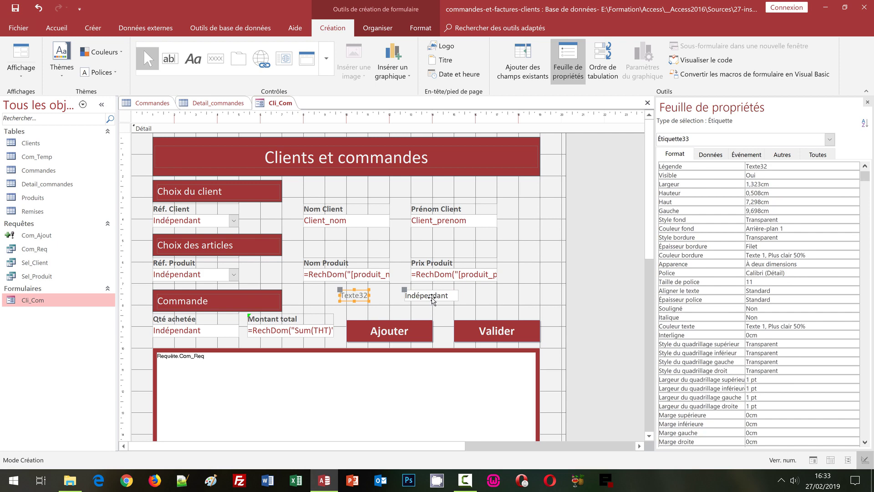
left_click(428, 301)
left_click_drag(427, 300, 427, 312)
left_click(364, 307)
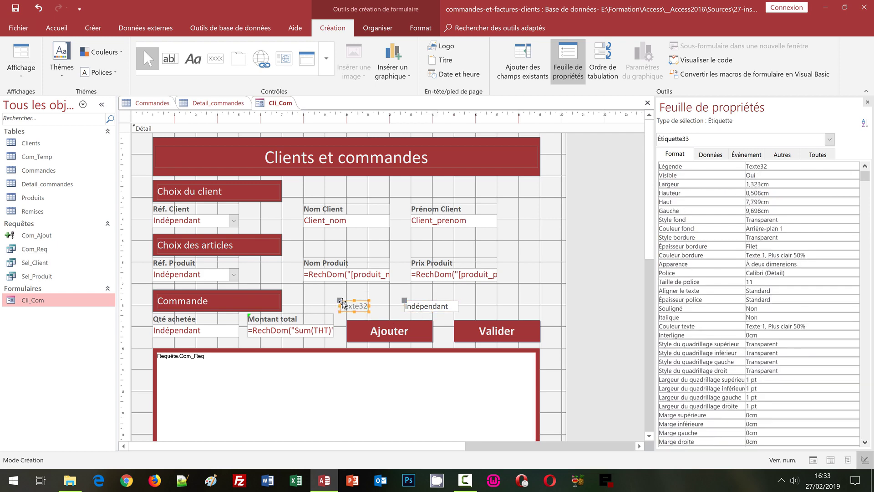
mouse_move(343, 304)
left_mouse_down()
mouse_move(371, 289)
mouse_move(458, 296)
left_mouse_up()
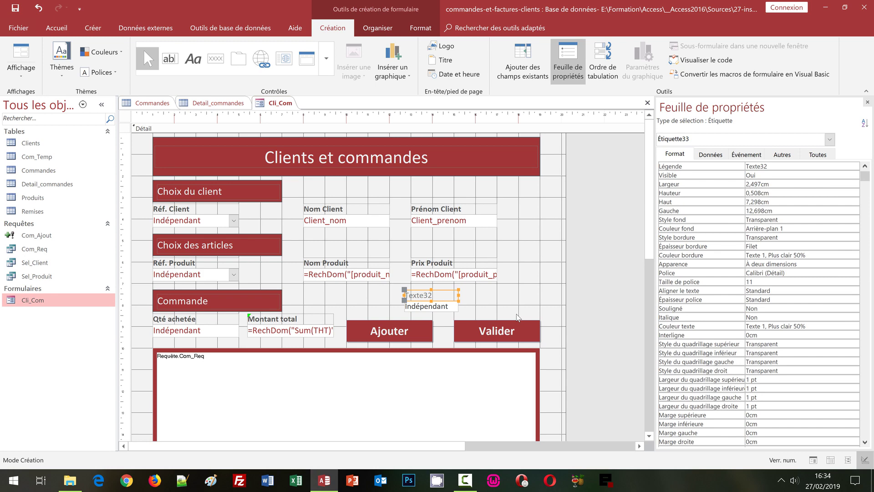
- Caption the new text box's label "Num Com"
left_click(431, 305)
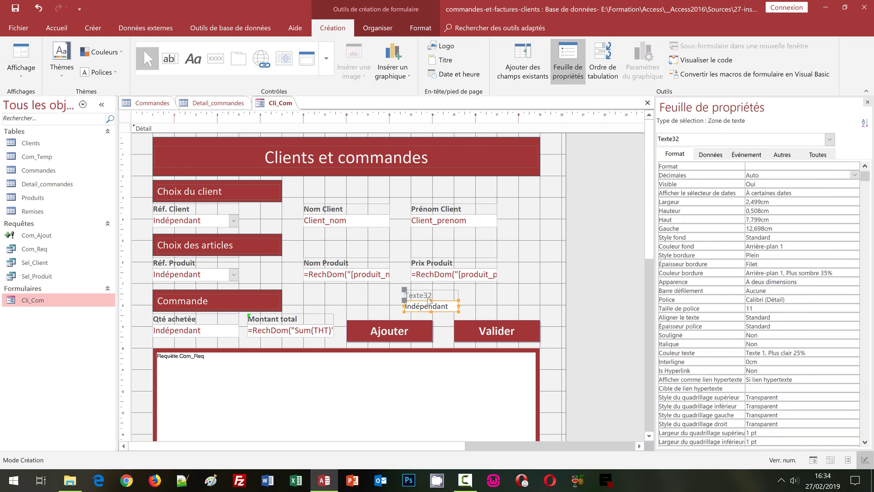
left_click(430, 295)
left_click(440, 295)
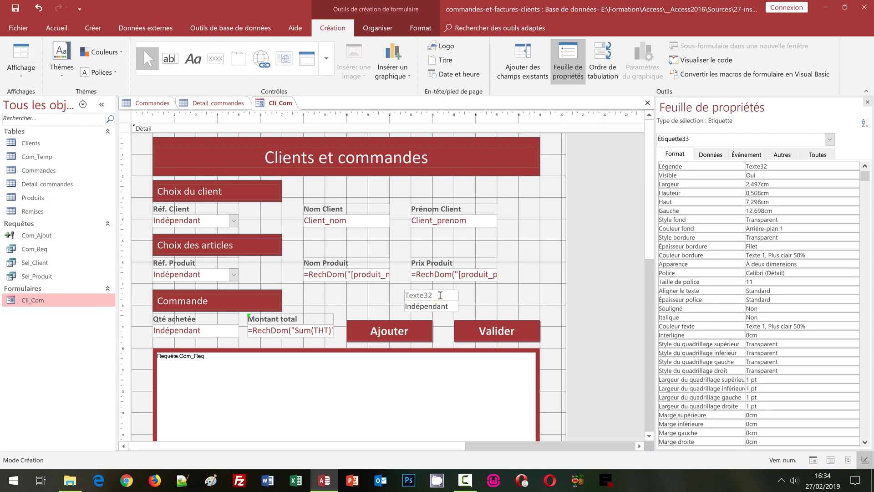
double_click(440, 295)
type("Num Com")
left_click(467, 302)
- Name the text box under the Num Com label Num_Com
left_click(442, 309)
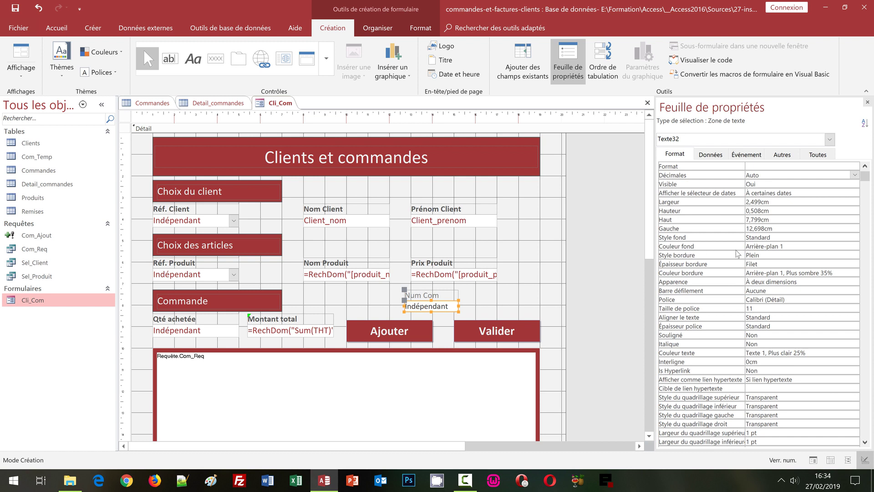
left_click(819, 156)
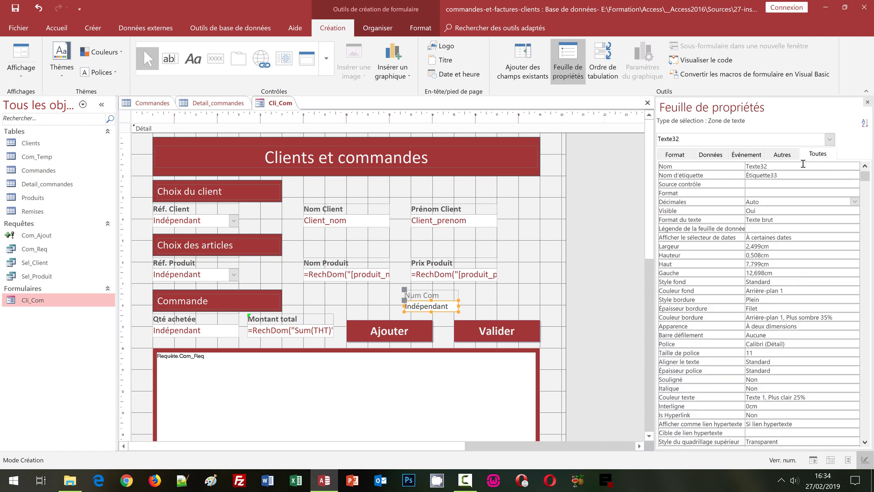
left_click(769, 166)
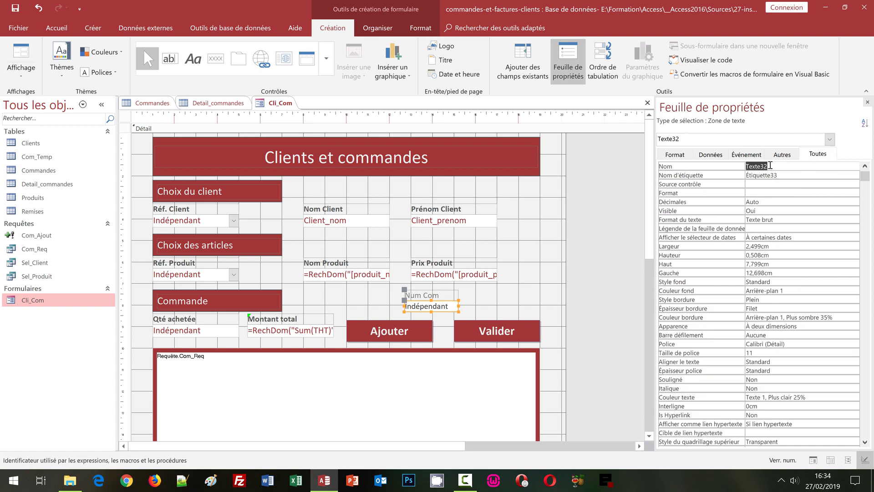
type("Num_Com")
key("Return")
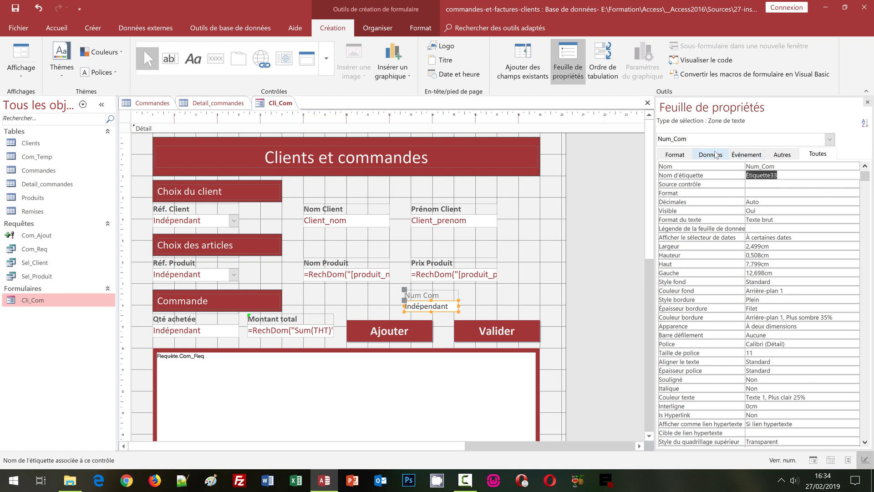
- Set the Num_Com text box's control source to =MaxDom("num_com";"Commandes") with the expression builder
left_click(711, 155)
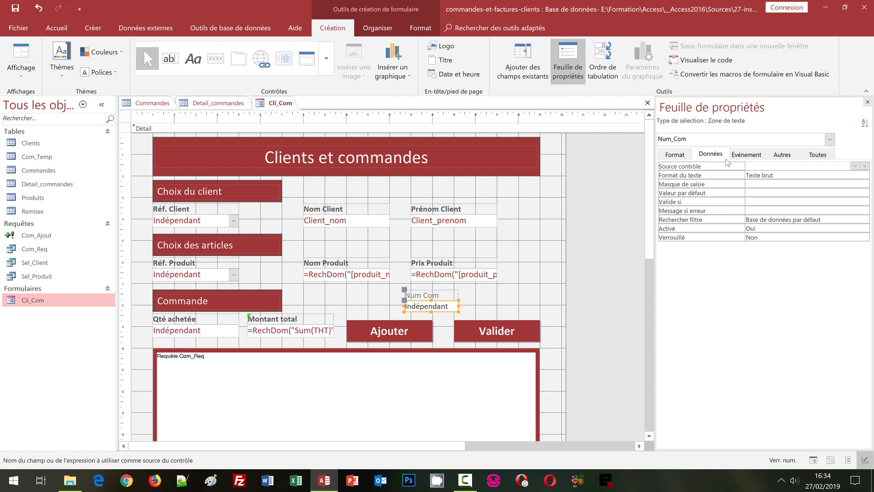
right_click(753, 165)
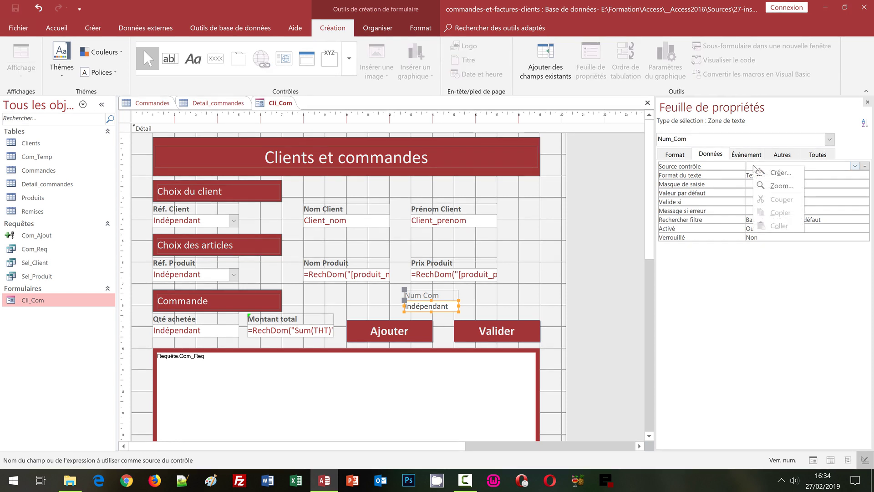
left_click(766, 172)
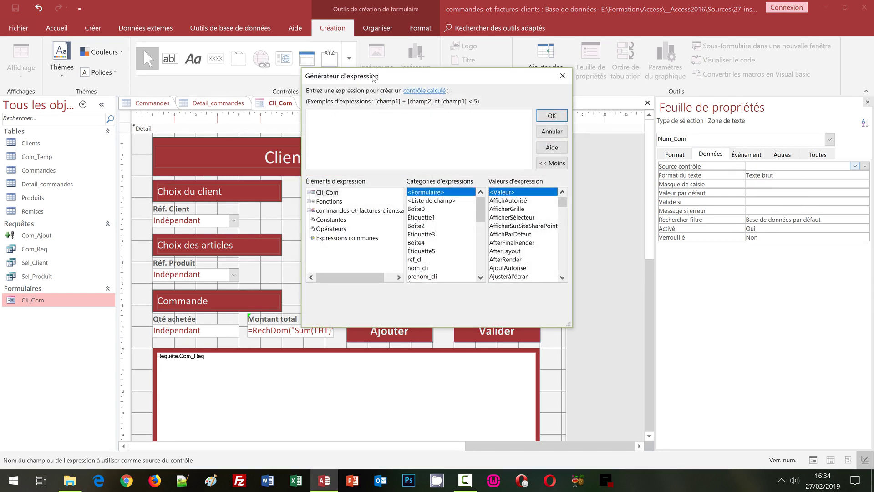
left_click_drag(375, 77, 376, 122)
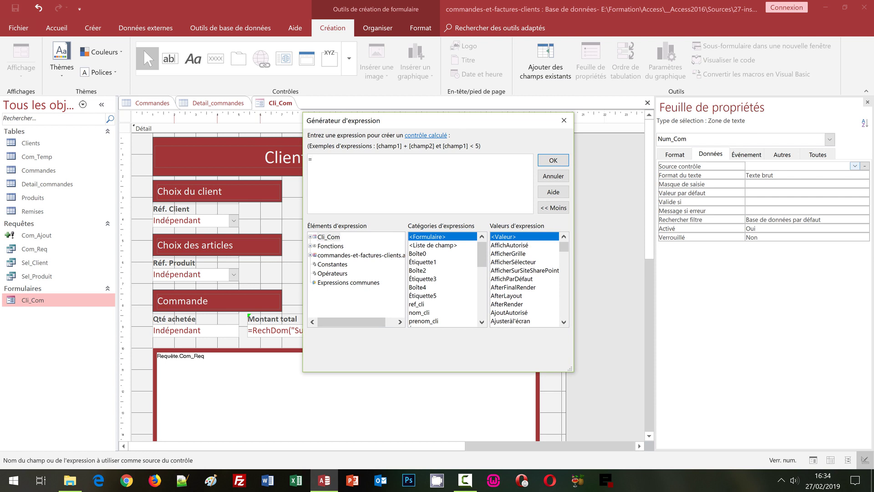
type("=MaxD")
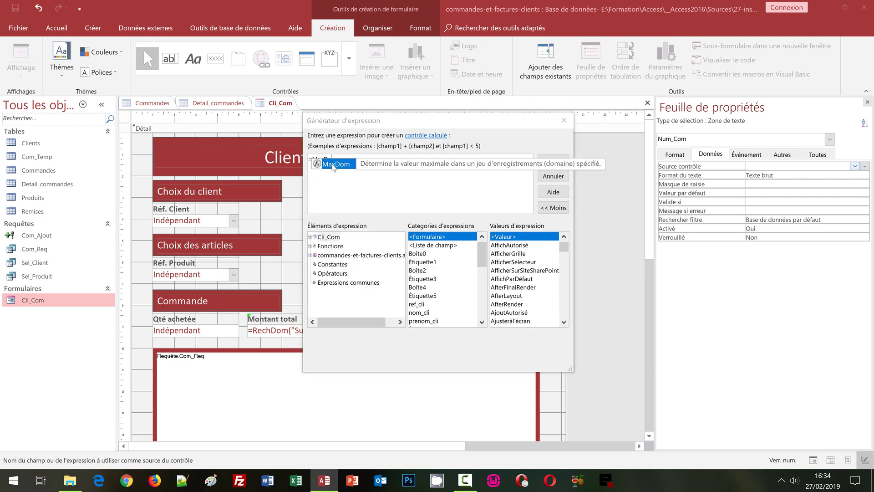
double_click(335, 164)
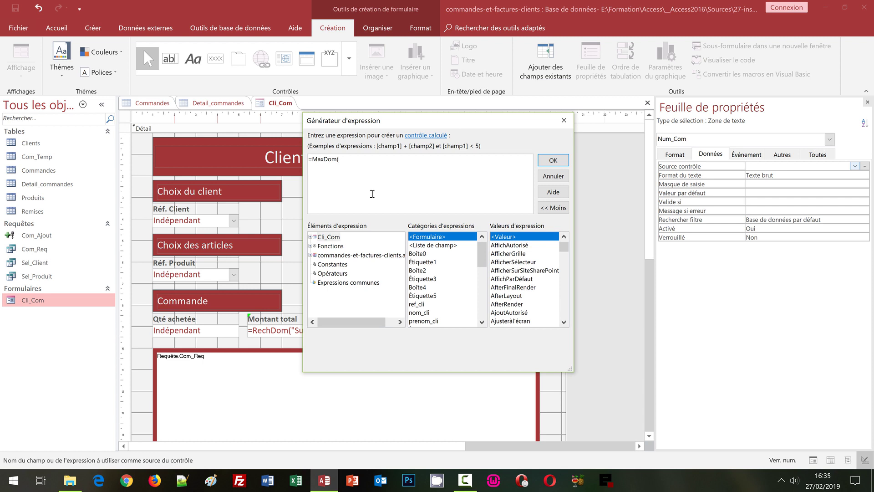
type("\"num_com\"")
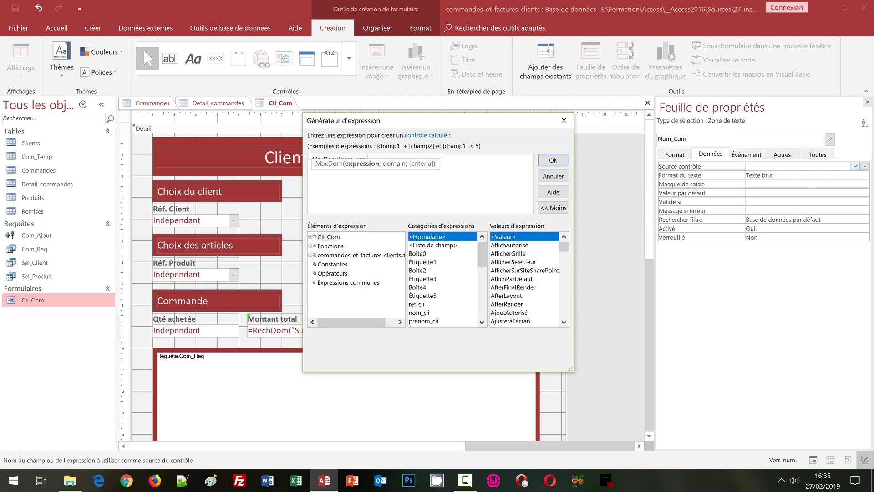
type(";\"Commandes")
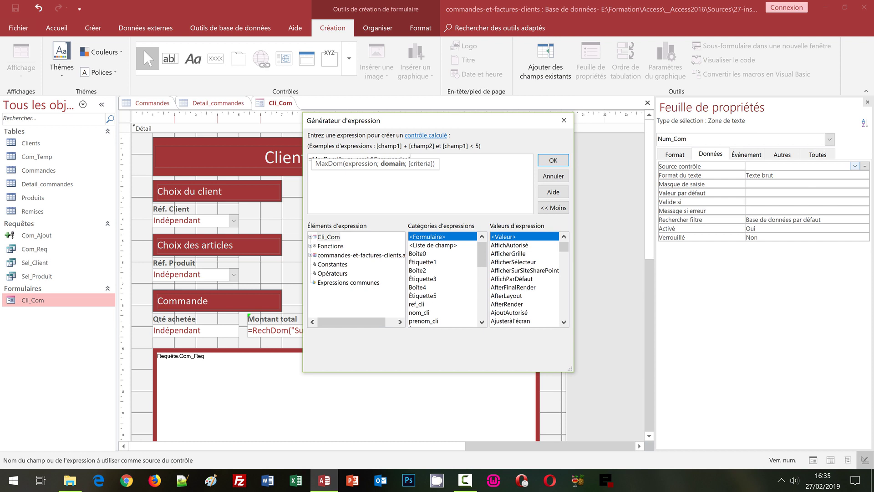
type(")")
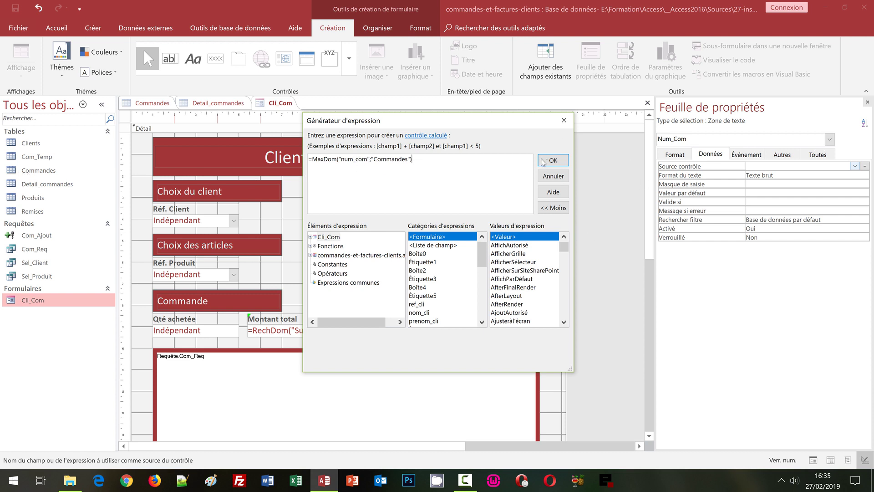
left_click(552, 159)
left_click(508, 265)
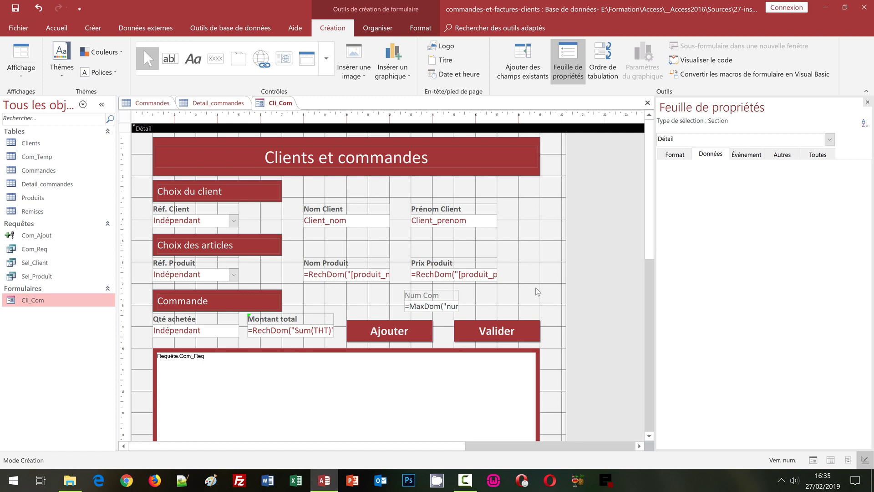
- Run the Cli_Com form and compare its Num Com value with the last num_com in the Commandes table
key("F5")
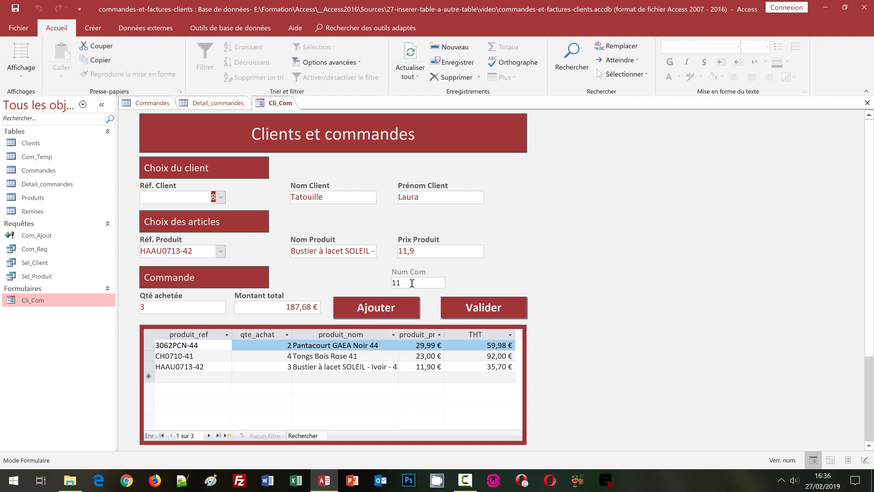
left_click(157, 104)
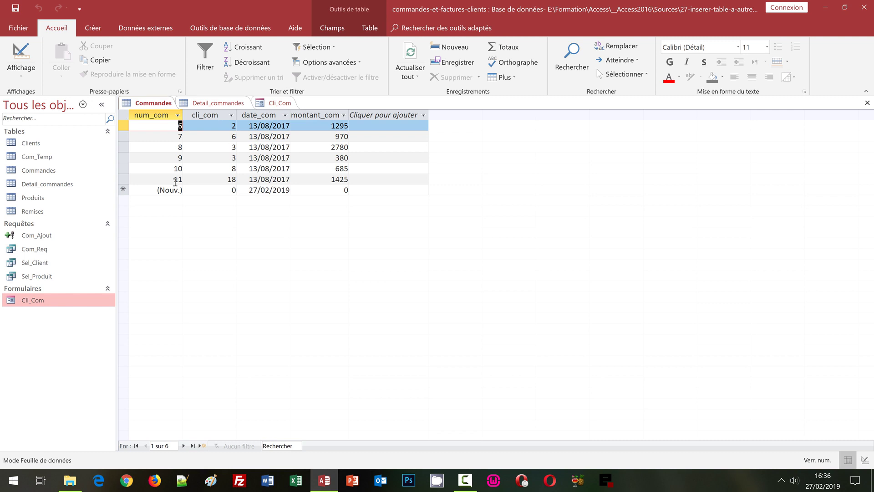
left_click(280, 103)
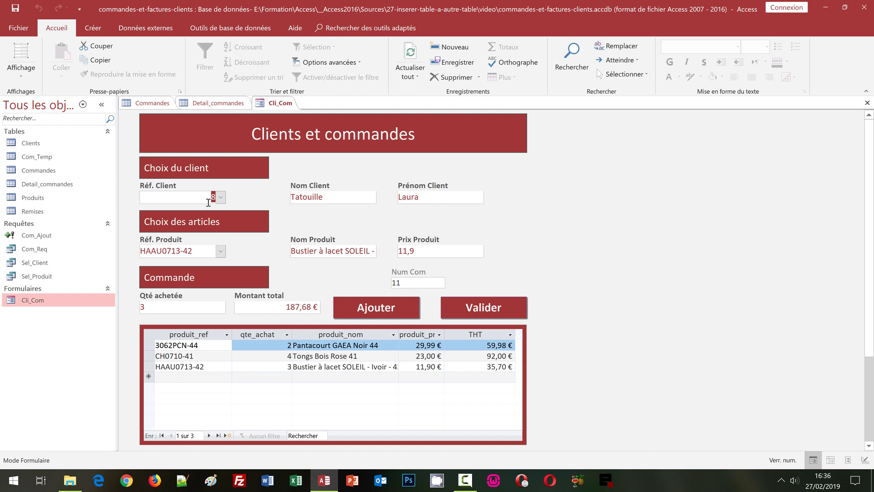
- Create a new query in design view without adding any source table
left_click(93, 29)
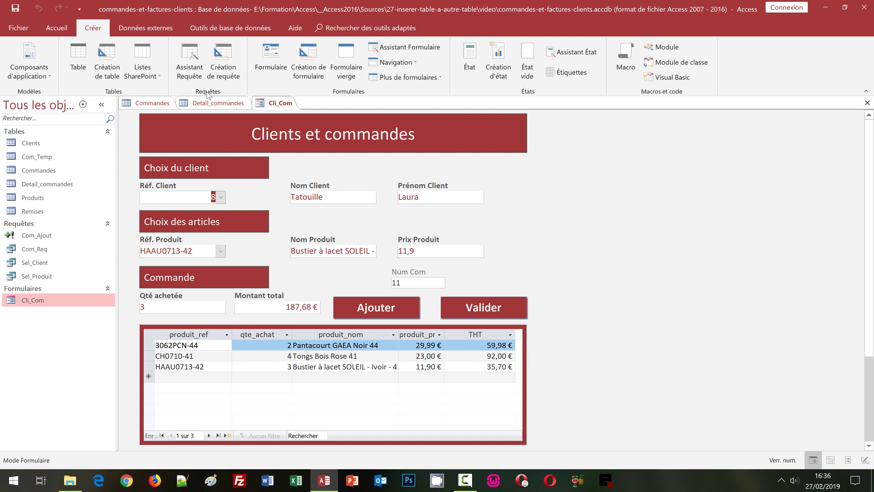
left_click(232, 65)
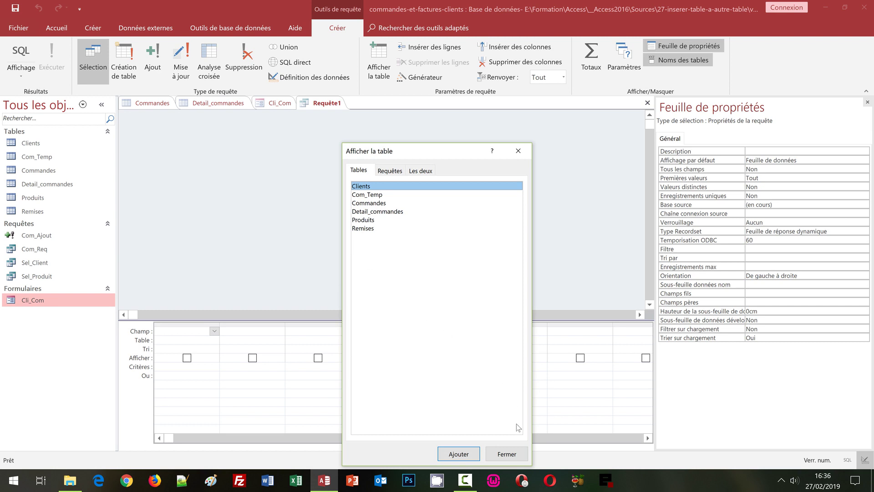
left_click(506, 454)
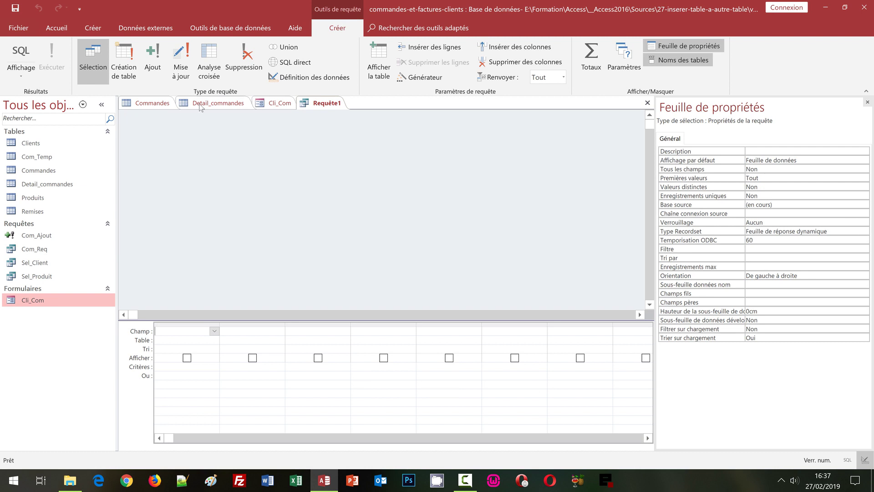
- Turn the query into an append query that adds records to the Commandes table of the current database
left_click(152, 64)
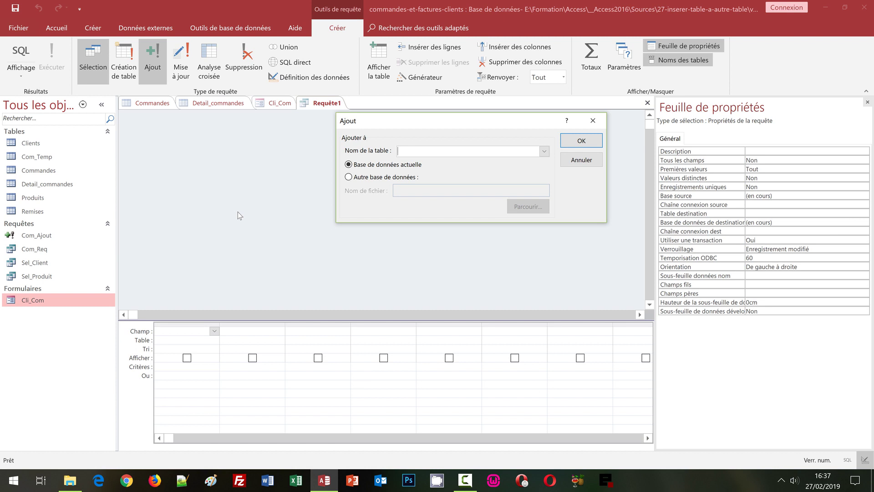
left_click(545, 155)
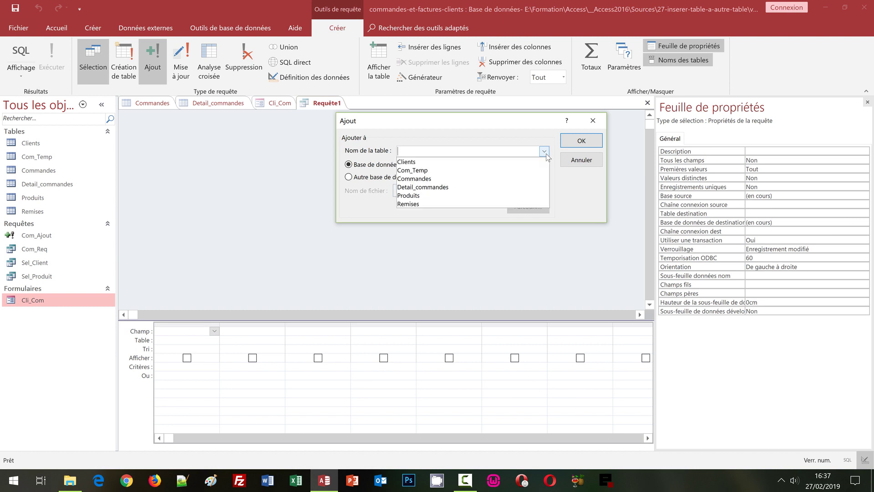
left_click(429, 180)
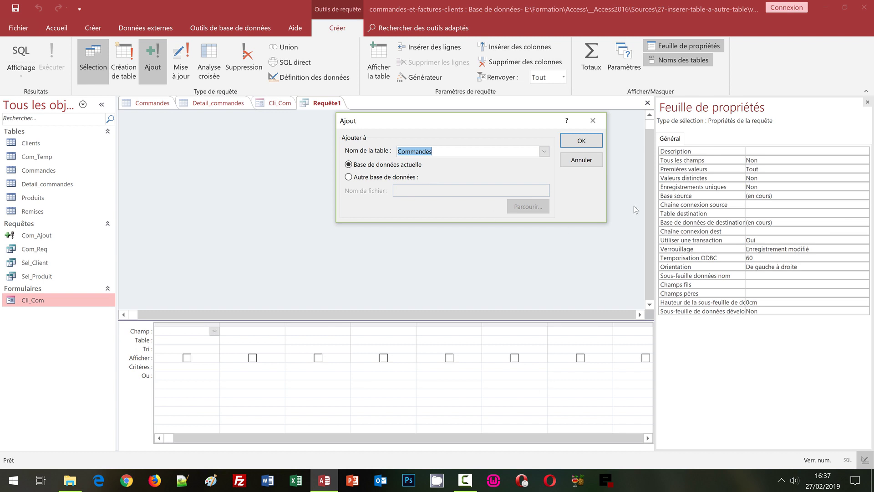
left_click(590, 139)
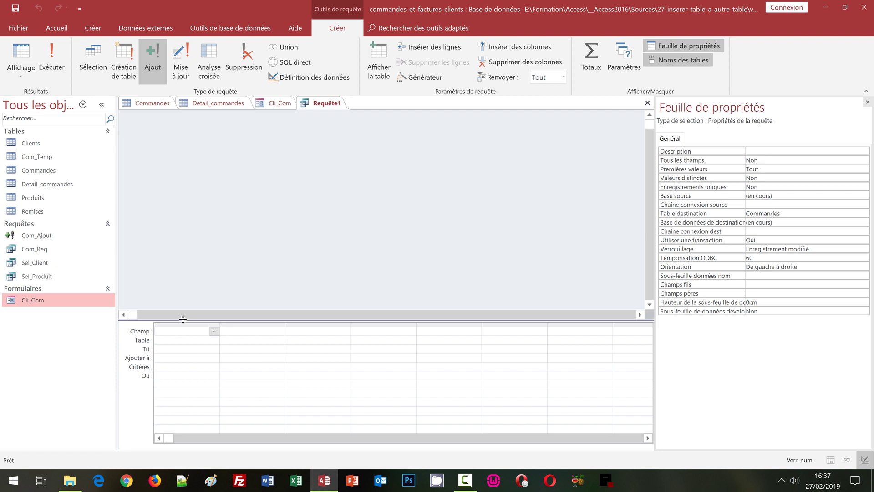
- Set the append destination fields to cli_com in the first query column and montant_com in the second
left_click(169, 359)
left_click(214, 358)
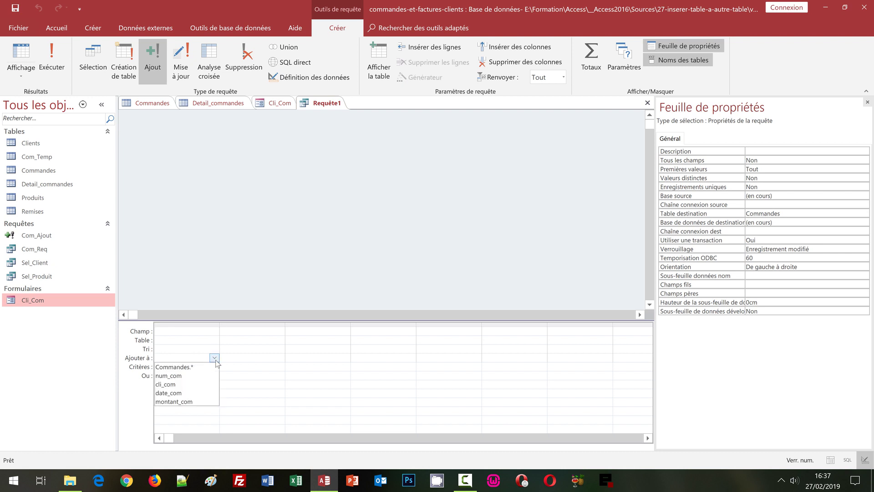
left_click(190, 383)
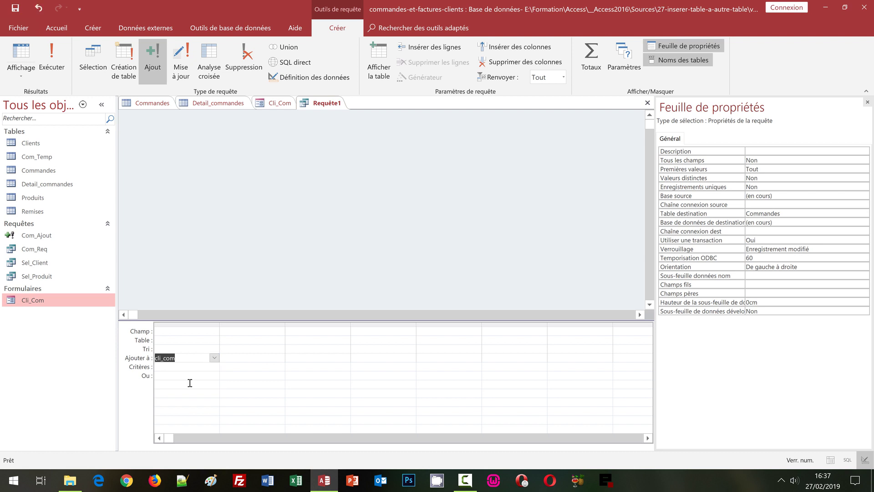
left_click(281, 358)
left_click(280, 358)
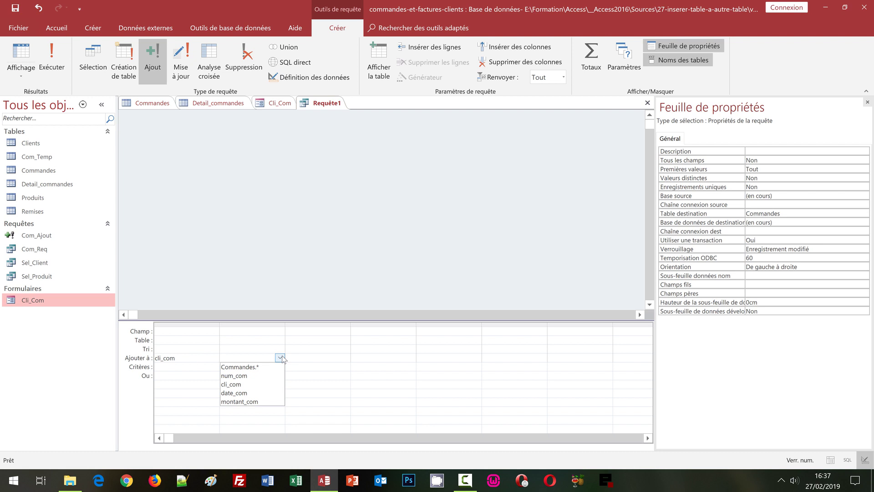
left_click(263, 401)
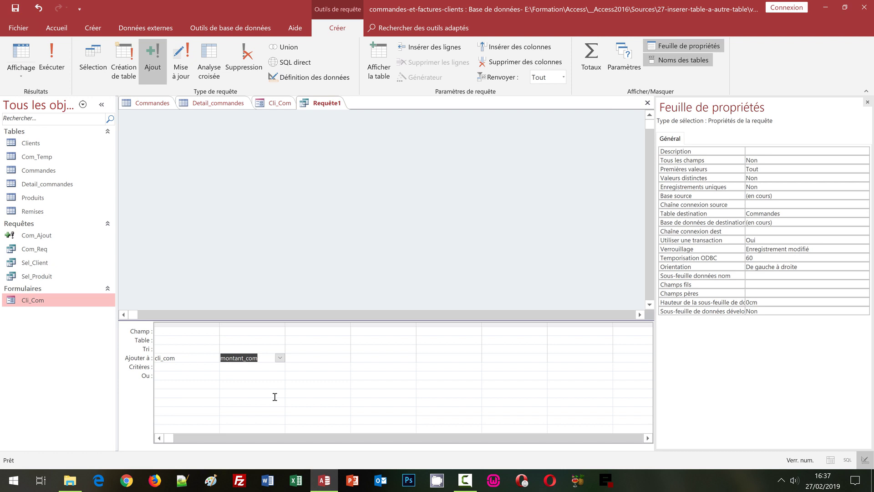
- Build the cli_com column's field expression from the Cli_Com form's ref_cli control and widen the column to fit it
right_click(163, 332)
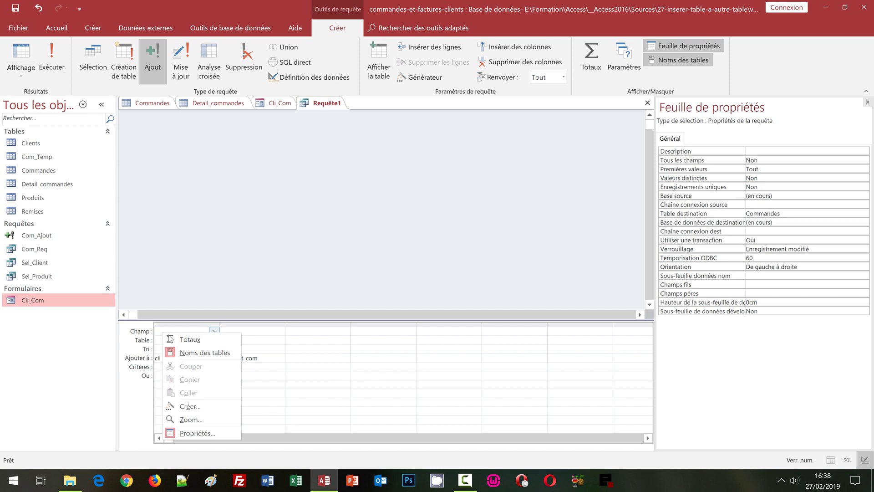
left_click(200, 406)
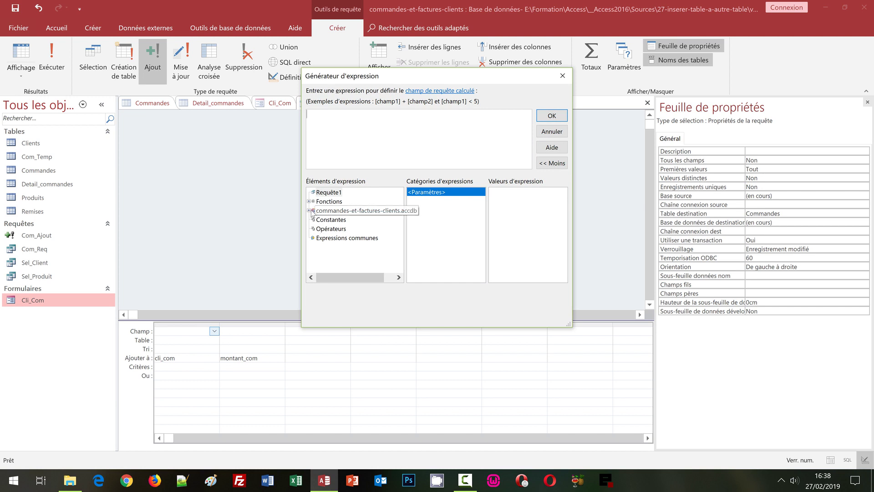
left_click(309, 211)
left_click(313, 237)
left_click(316, 256)
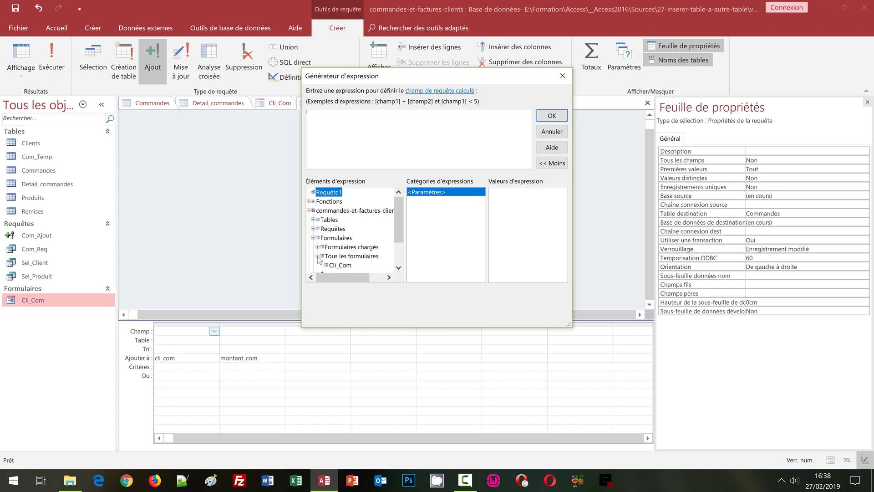
left_click(341, 265)
left_click_drag(399, 240, 402, 261)
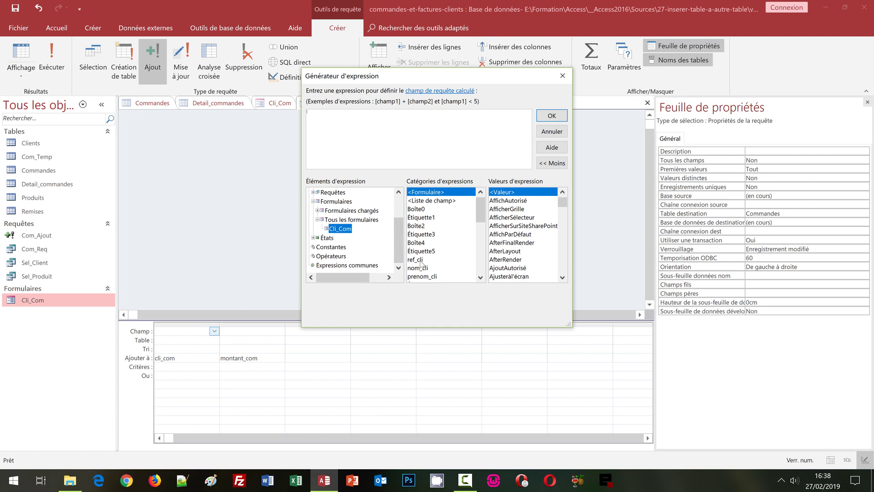
double_click(420, 259)
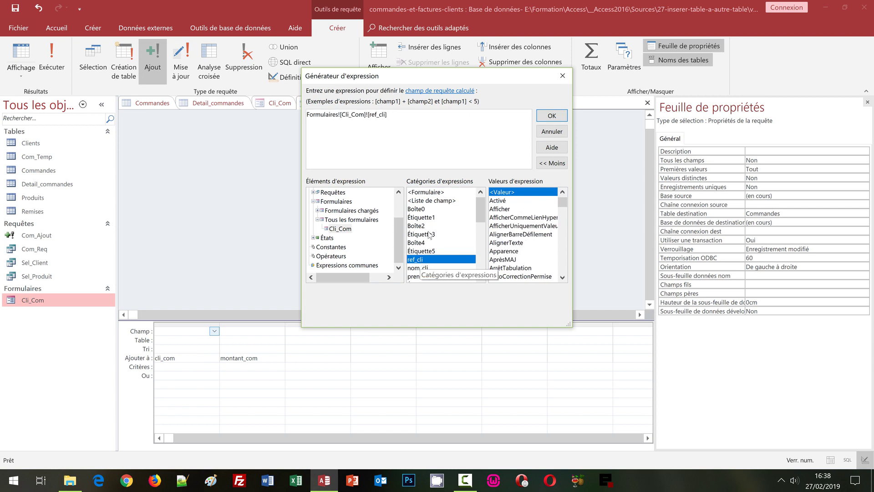
left_click(551, 116)
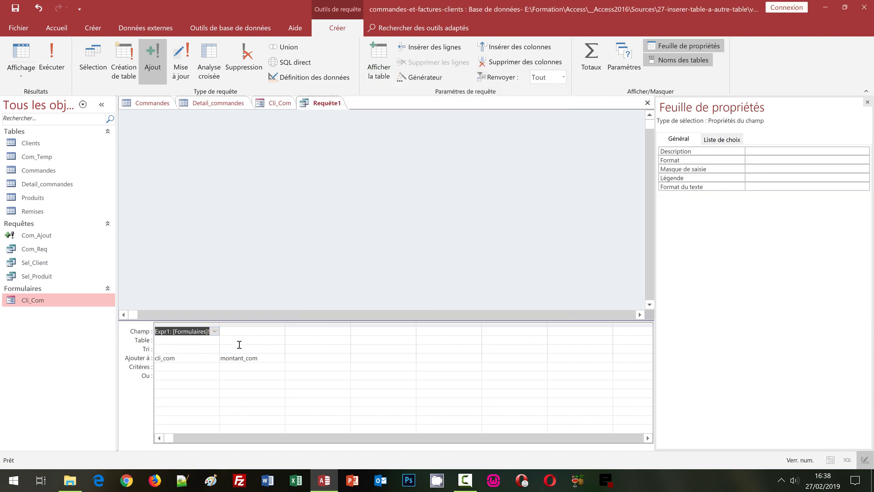
double_click(221, 322)
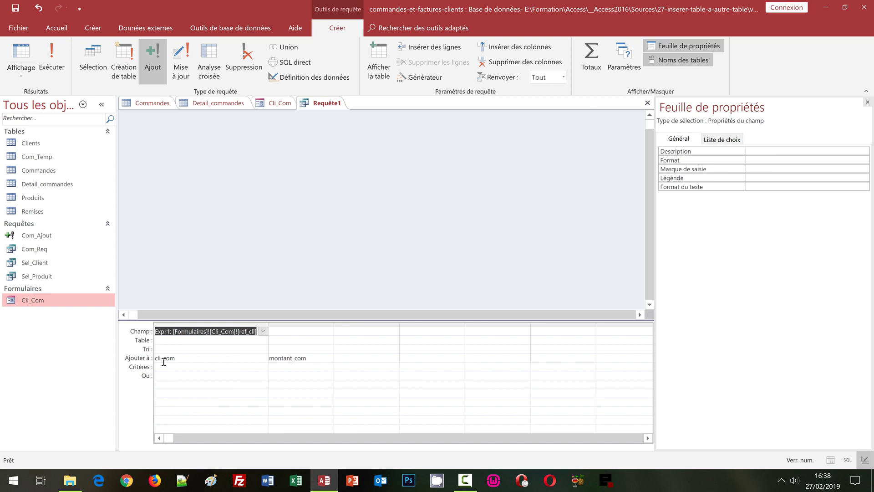
- Build the montant_com column's field expression from the Cli_Com form's Tot_Com control and widen the column to fit it
left_click(304, 332)
right_click(305, 333)
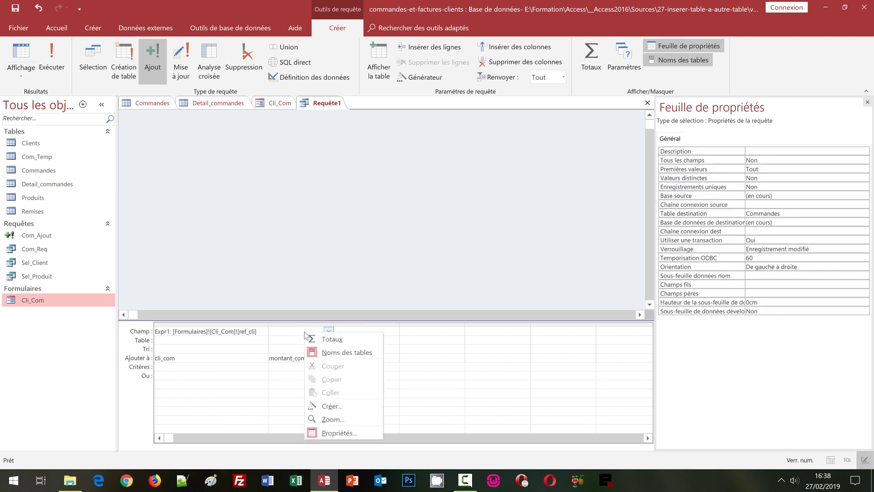
left_click(331, 405)
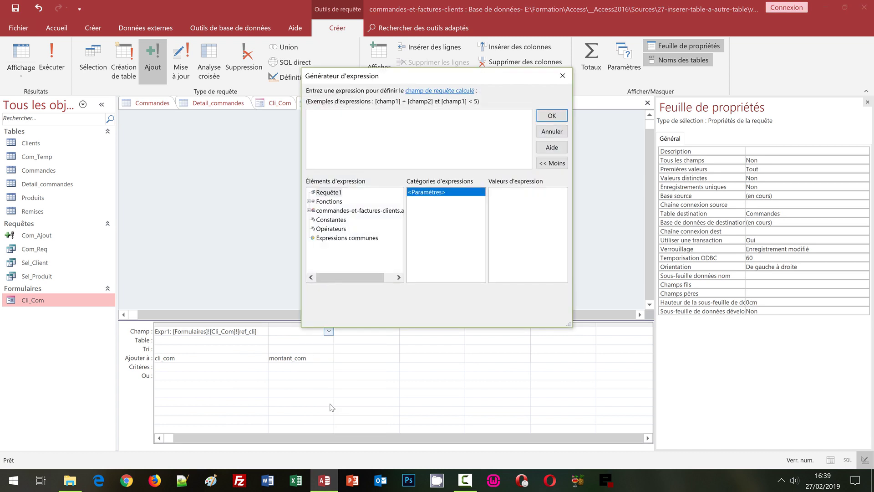
left_click(312, 212)
left_click(309, 211)
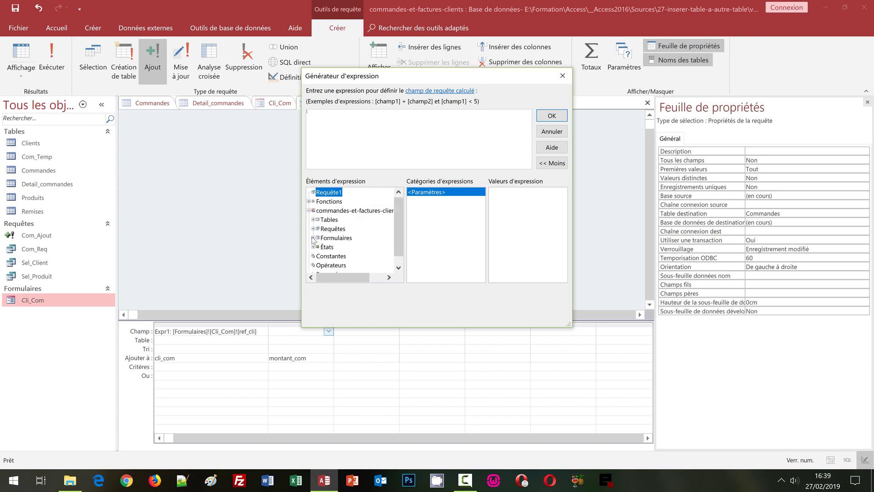
left_click(313, 238)
left_click(318, 255)
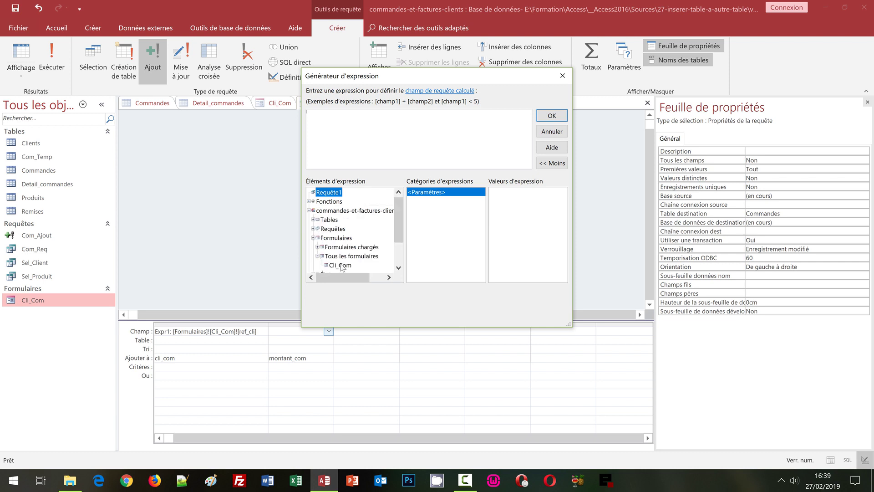
left_click(341, 265)
left_click(398, 255)
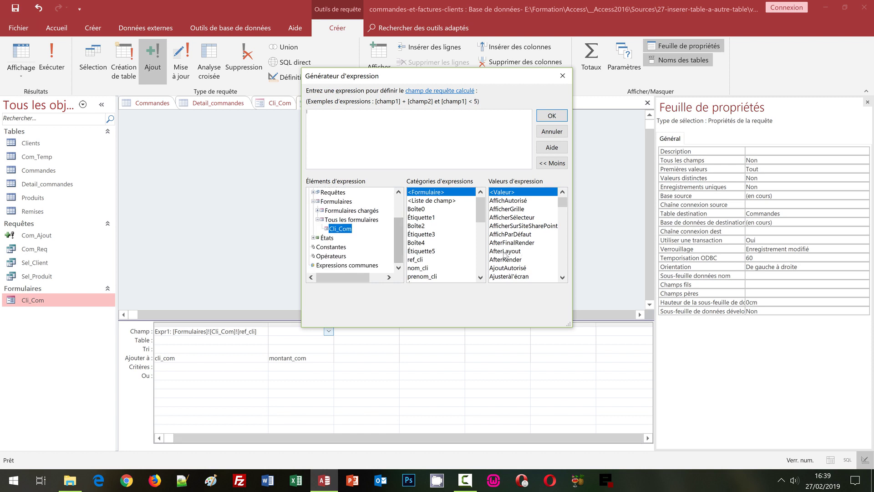
left_click(483, 268)
scroll(482, 267, "down", 3)
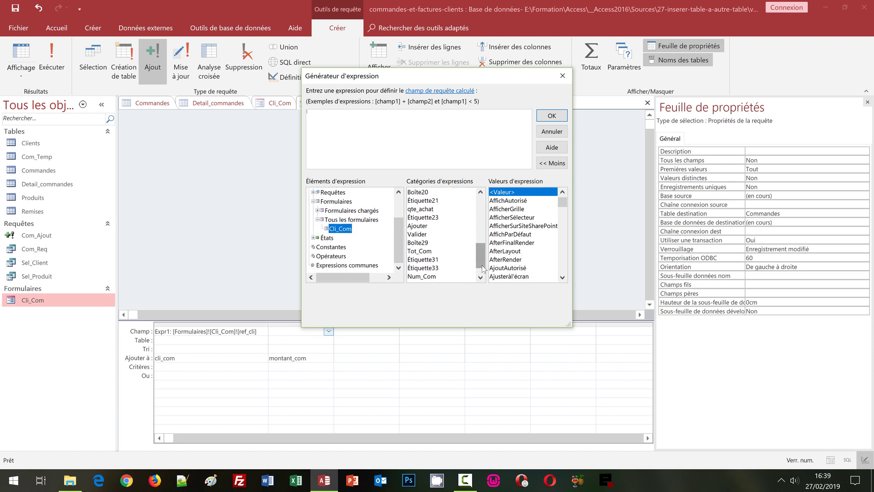
double_click(422, 252)
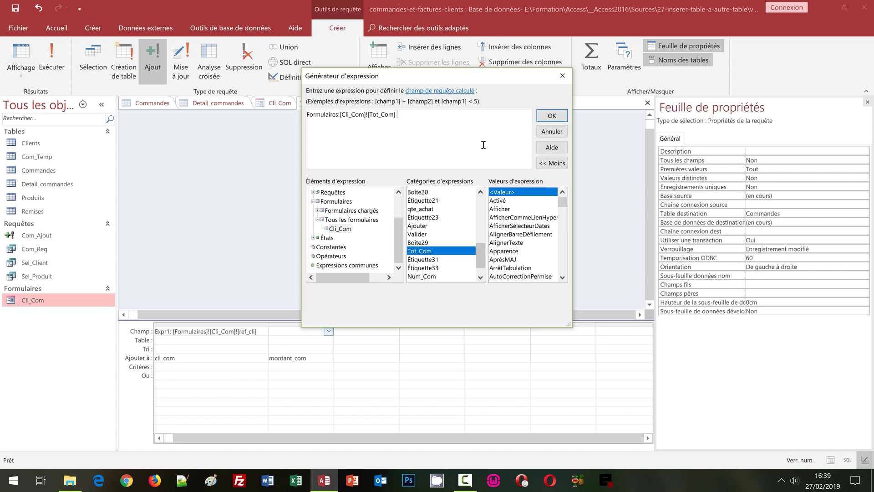
left_click(542, 119)
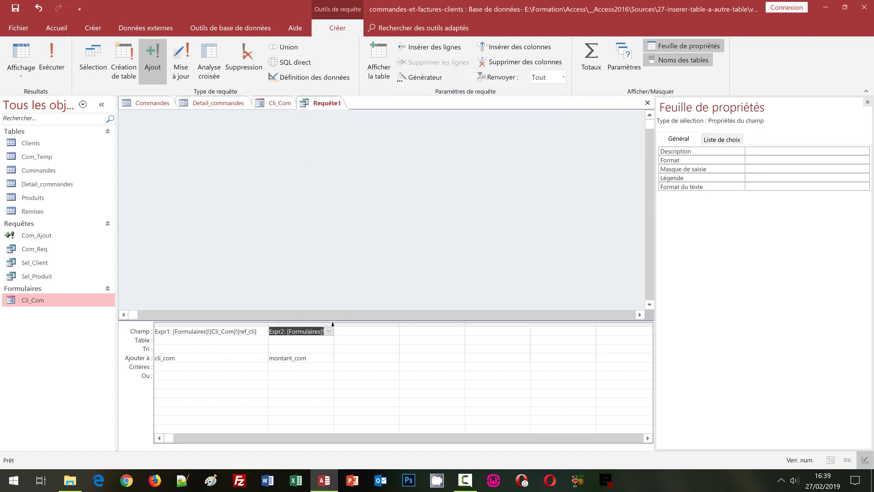
left_click_drag(333, 324, 333, 324)
double_click(333, 324)
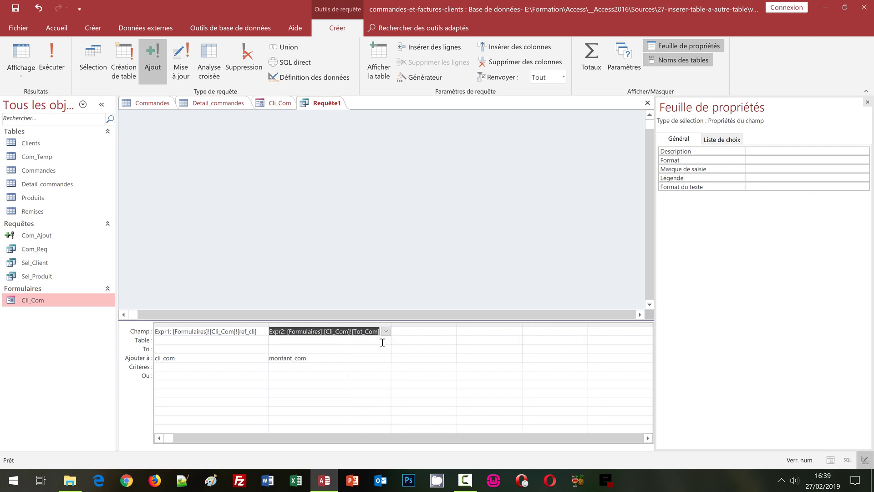
- Save the append query as Com_Valide and close it
key("ctrl+s")
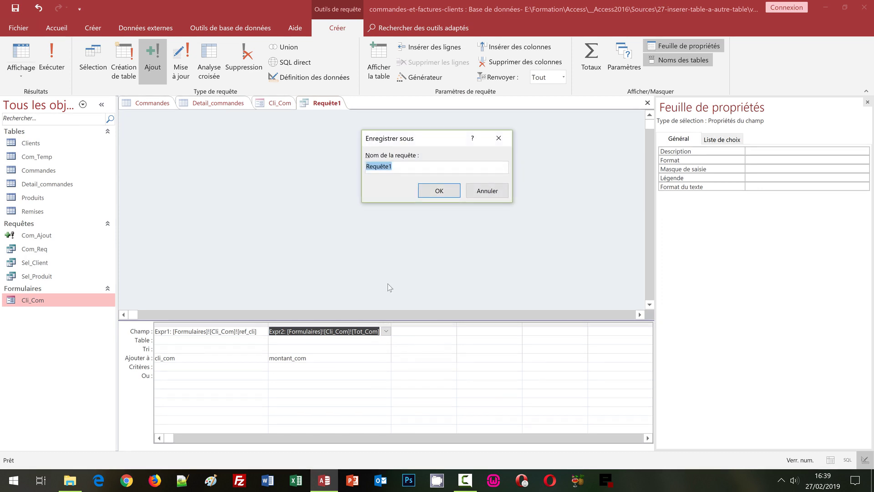
type("Com_Valide")
left_click(427, 192)
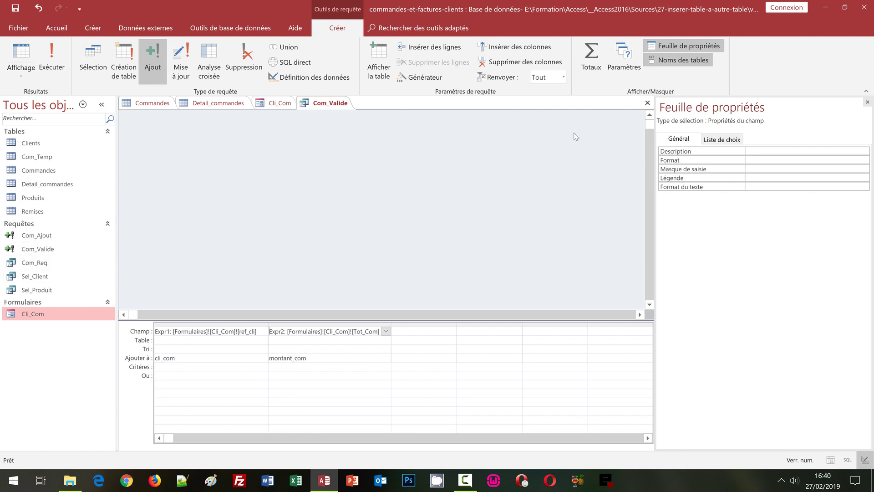
left_click(647, 102)
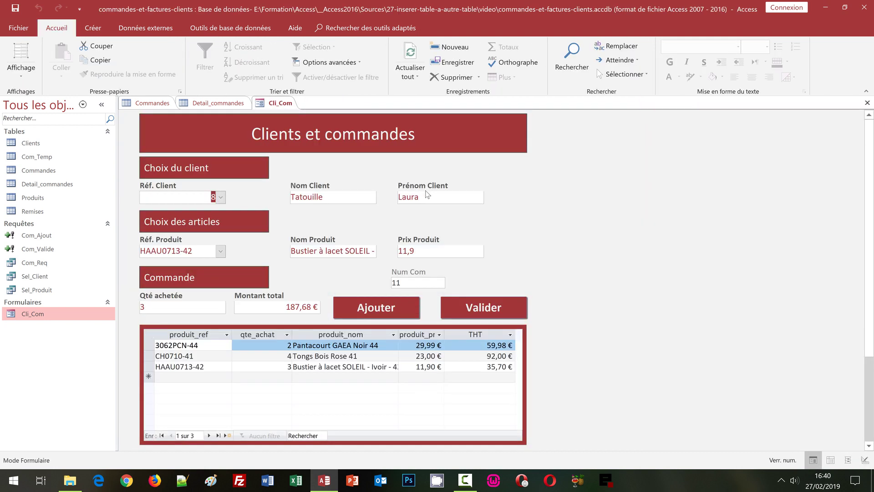
- Switch the Cli_Com form to design view and add an Avertissements action set to Non in the Valider button's on-click macro
left_click(19, 76)
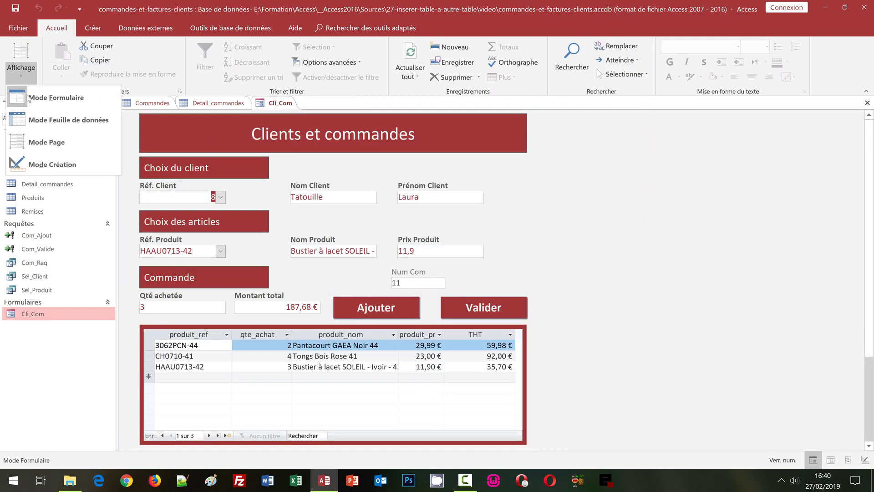
left_click(63, 166)
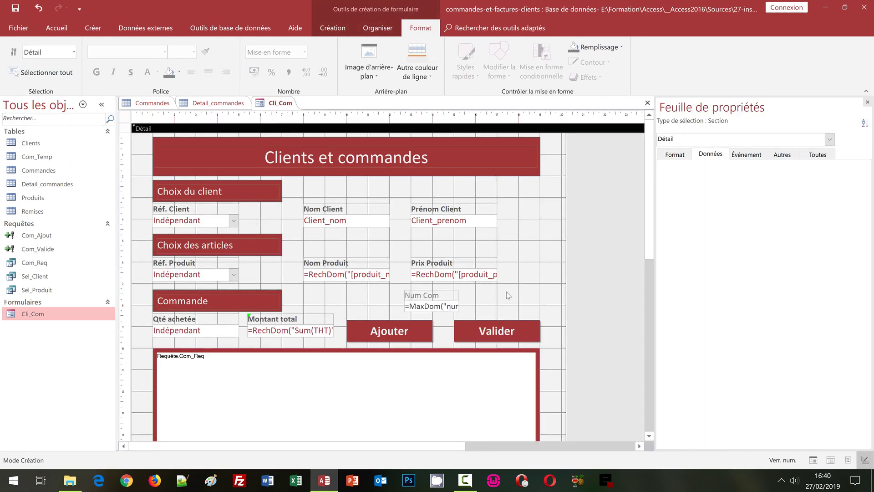
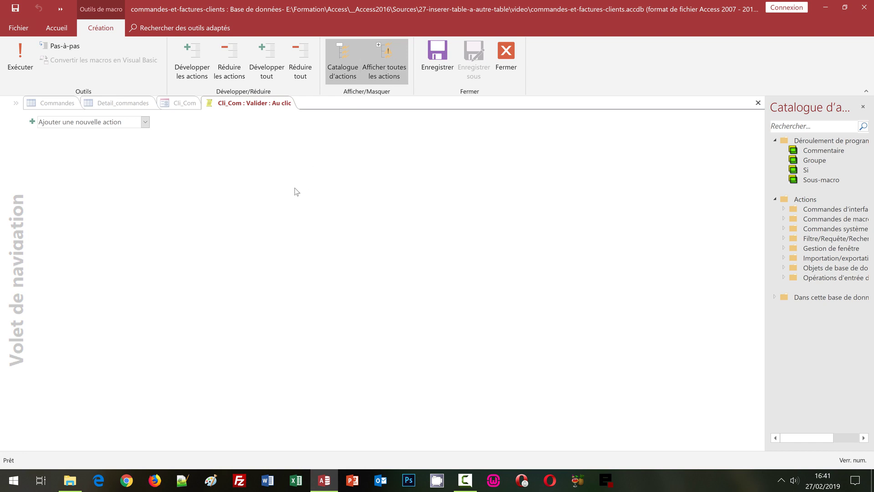
left_click(145, 123)
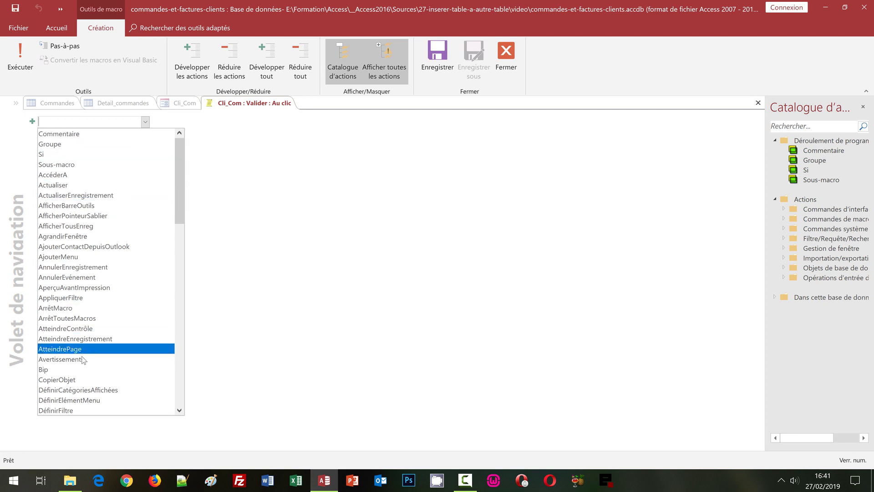
left_click(143, 359)
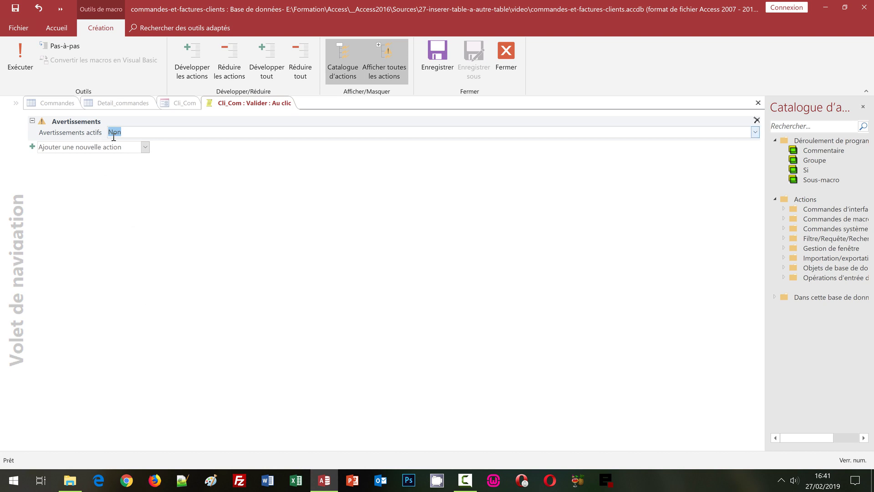
mouse_move(114, 137)
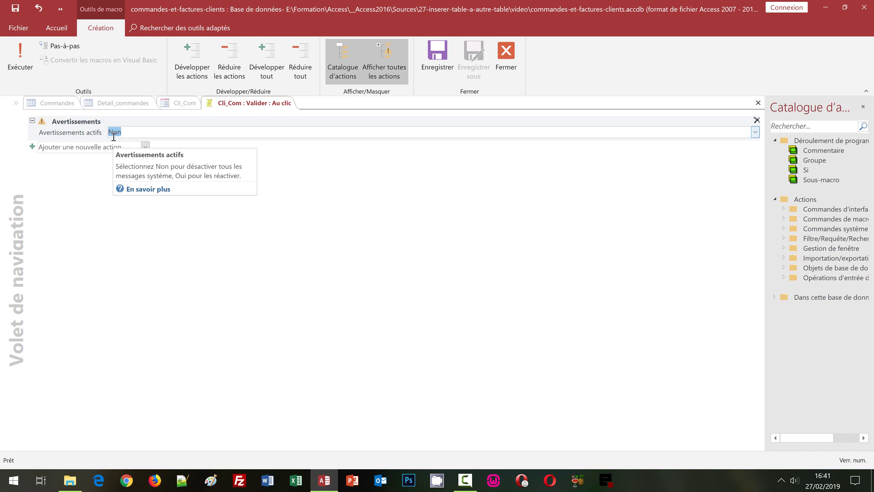
left_click(277, 164)
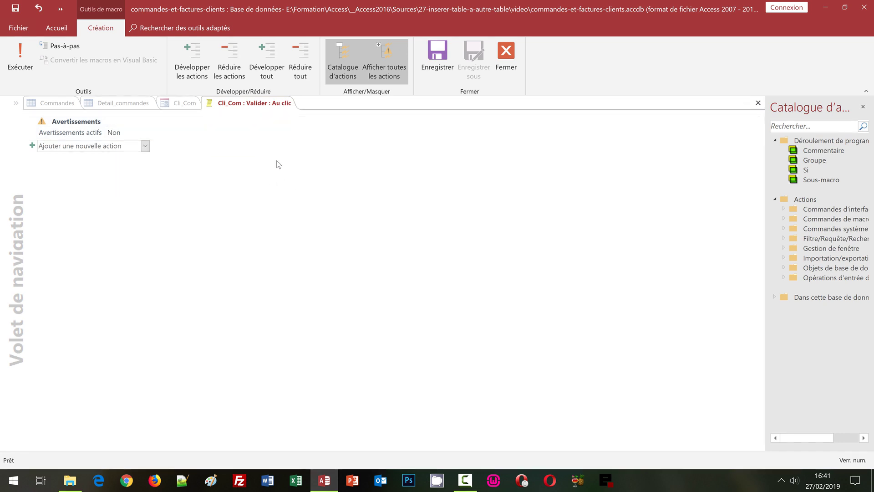
- Add an OuvrirRequête action for the Com_Valide query with data mode Lecture seule, and close the macro
left_click(146, 146)
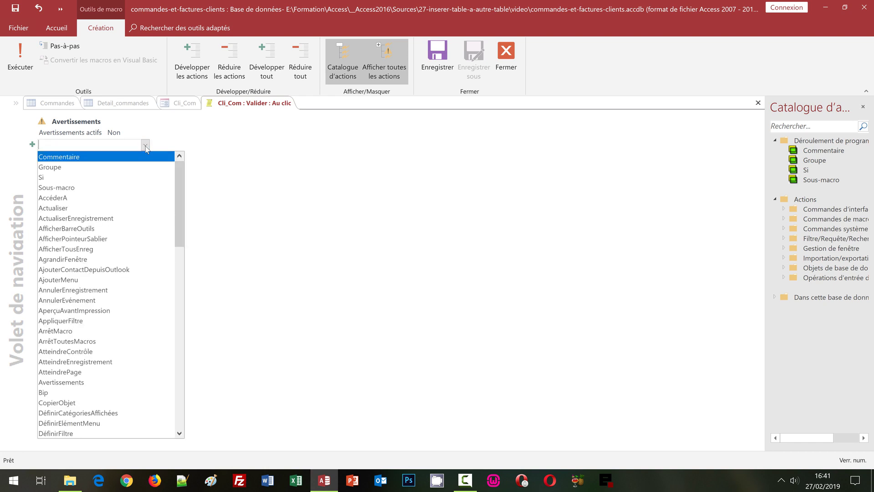
left_click(180, 376)
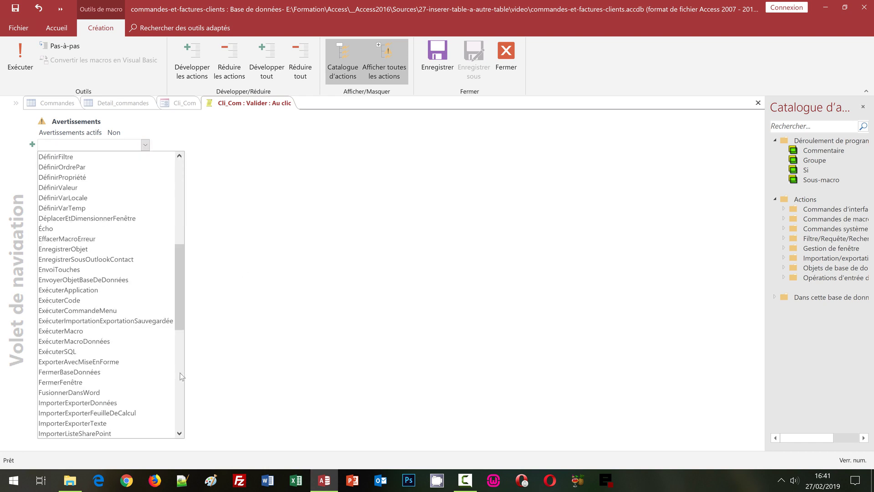
left_click(180, 372)
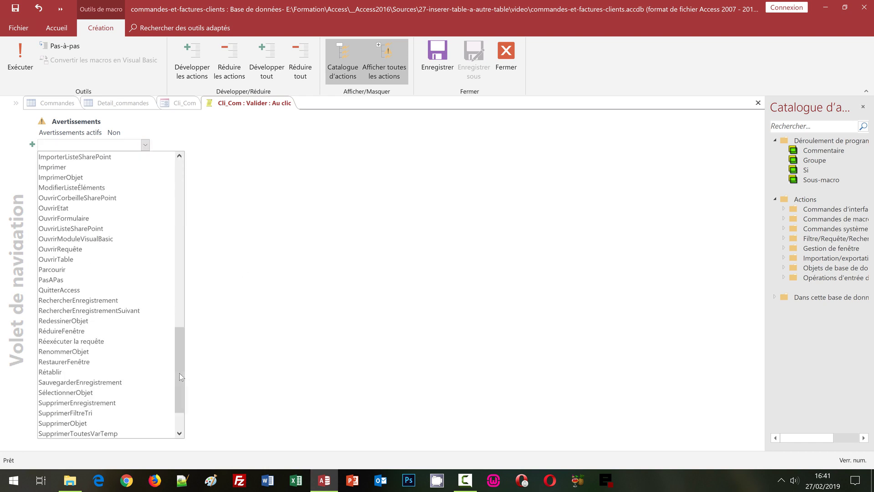
left_click(64, 252)
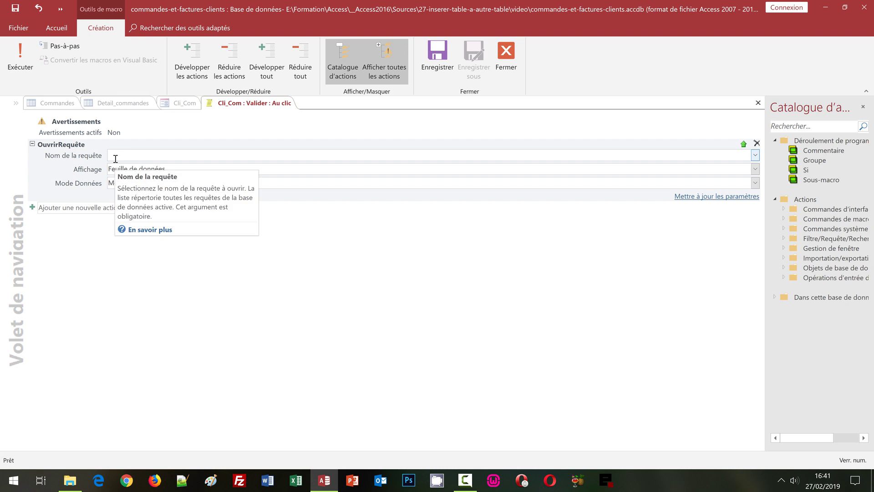
left_click(755, 156)
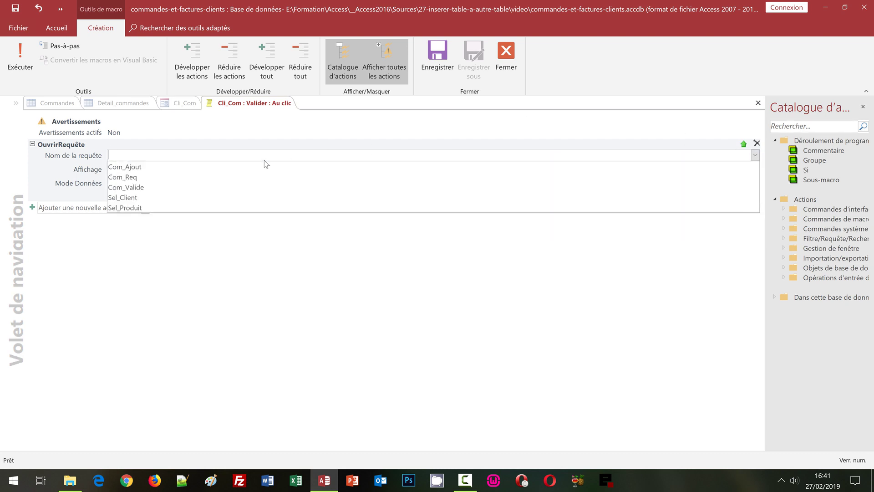
left_click(140, 188)
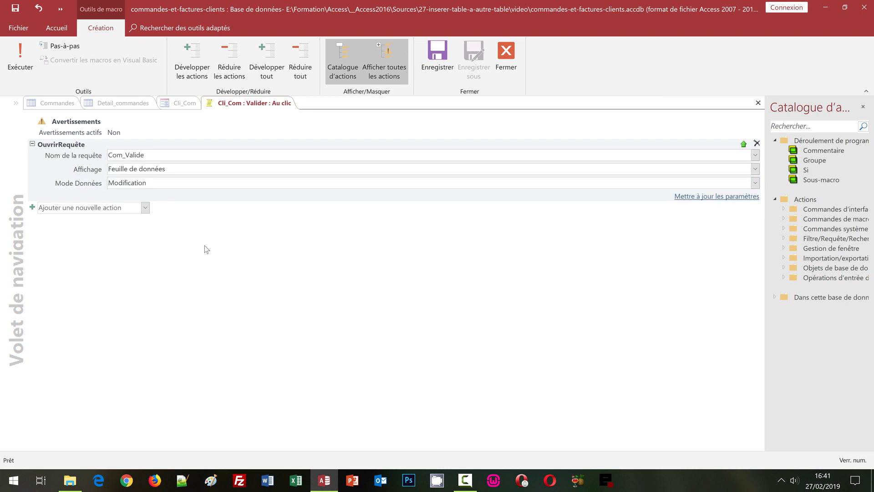
left_click(755, 183)
left_click(138, 213)
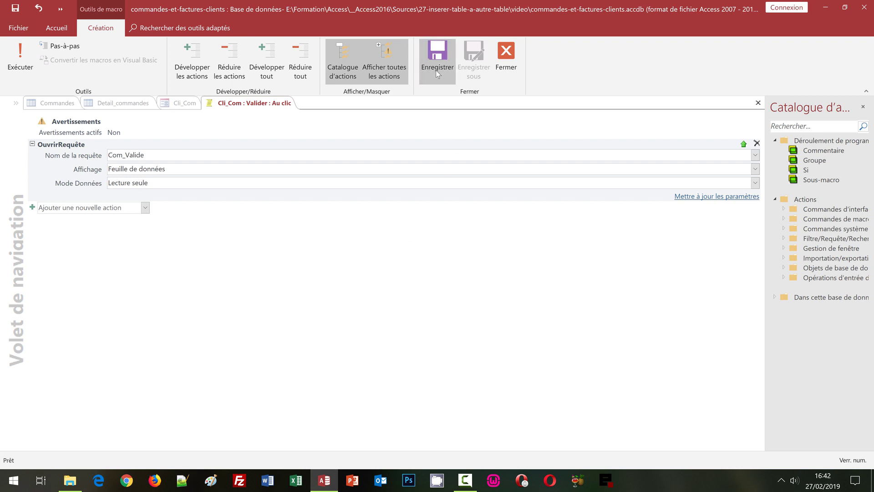
left_click(506, 68)
left_click(490, 296)
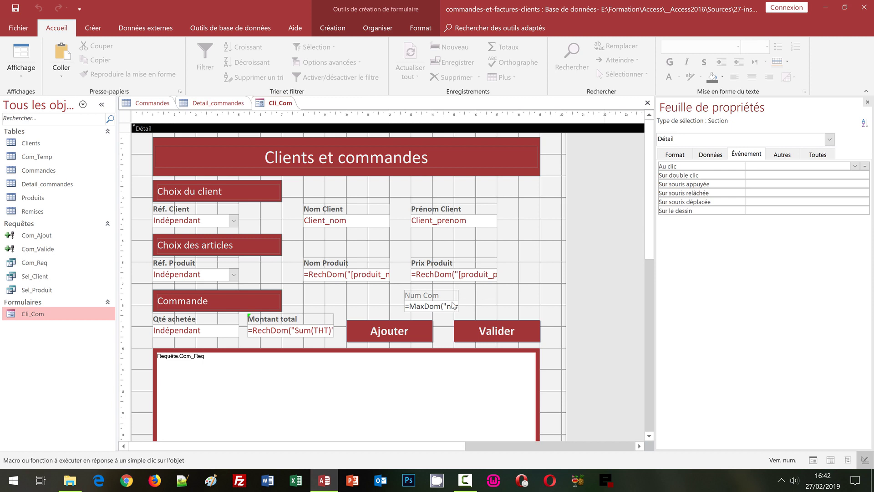
- Close the open Commandes and Detail_commandes tables, leaving only the Cli_Com form open
left_click(147, 103)
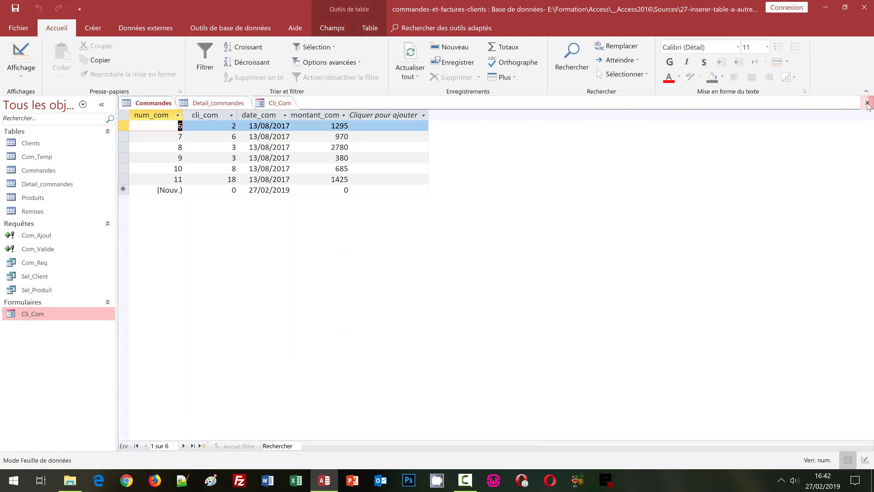
left_click(867, 103)
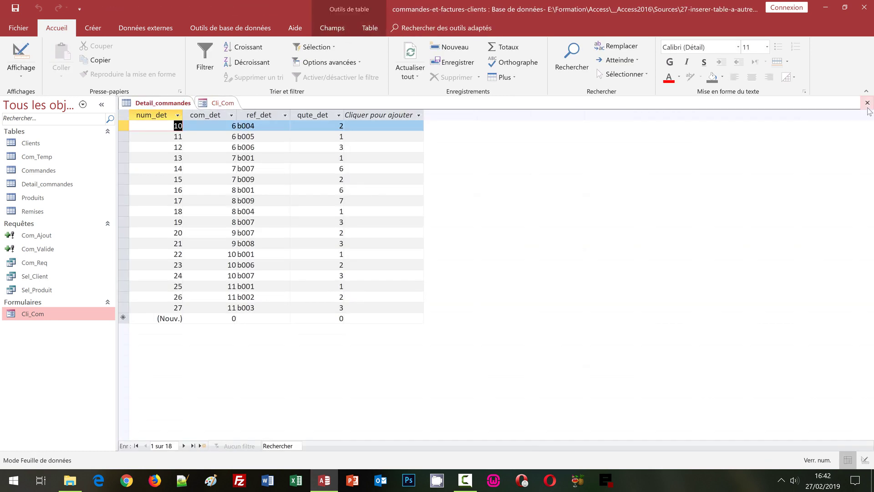
left_click(867, 103)
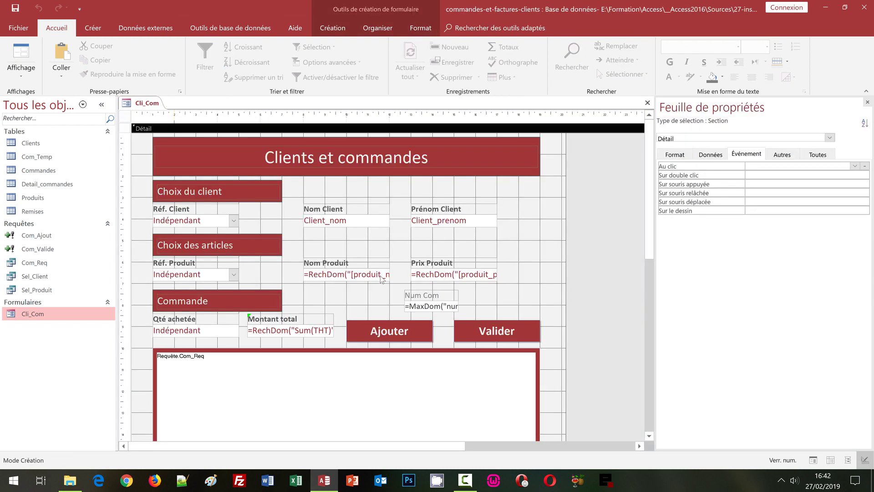
- Display the Cli_Com form in form view and validate the current order
left_click(498, 294)
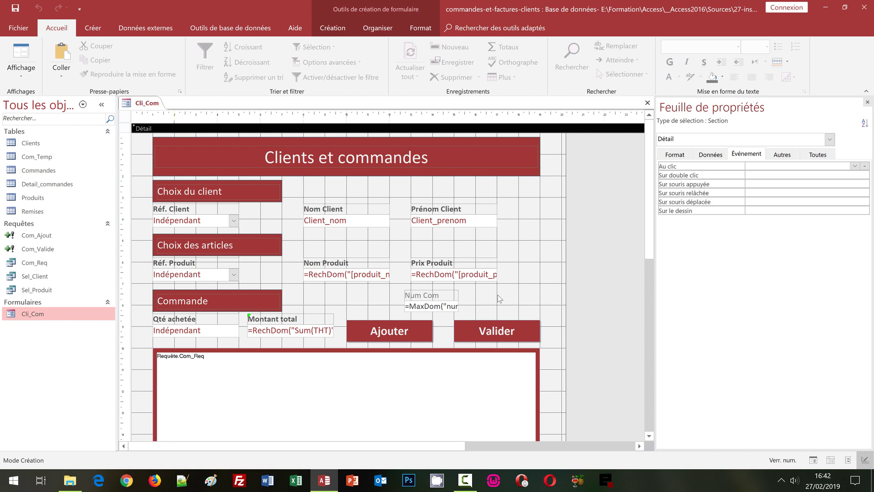
key("F5")
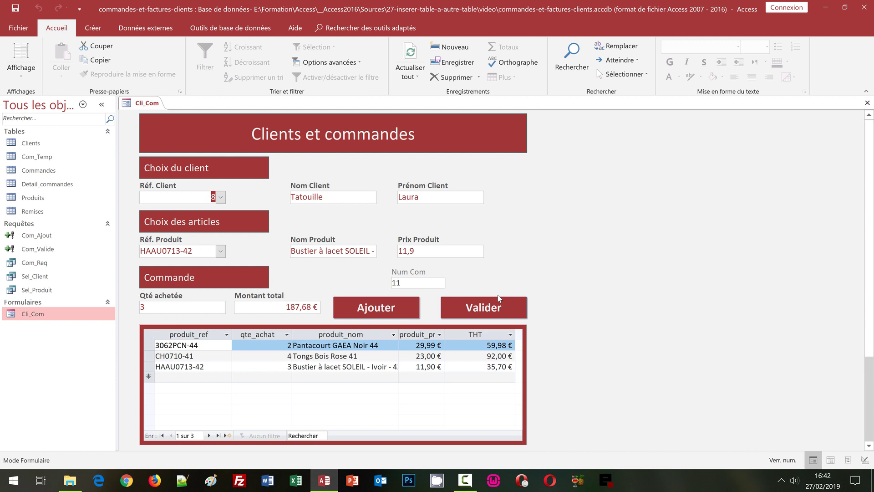
left_click(480, 311)
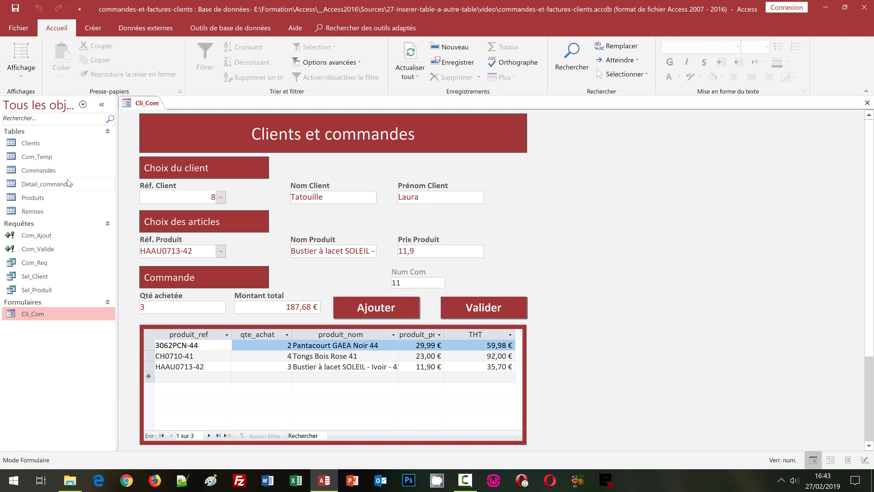
- Open the Commandes table and select its last record to check the order added from the form
left_click(42, 173)
double_click(41, 173)
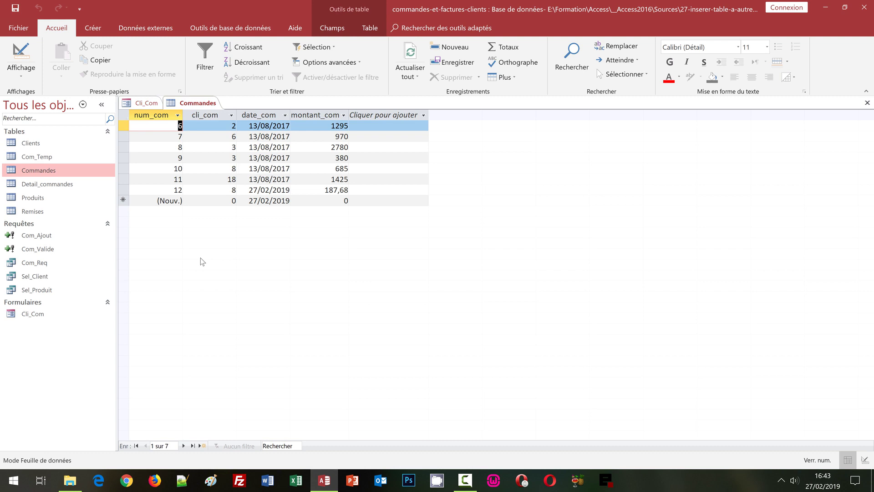
left_click(126, 190)
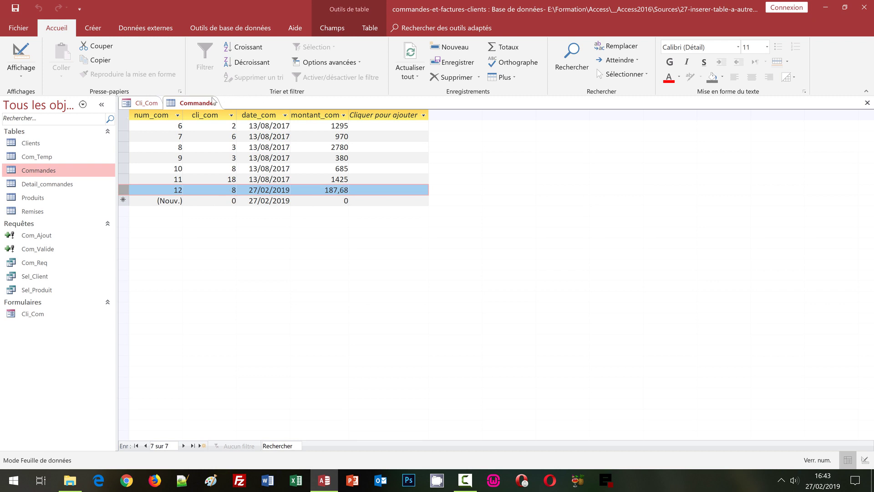
- Compare the client, order number and total on the Cli_Com form with the last record of the Commandes table
left_click(146, 103)
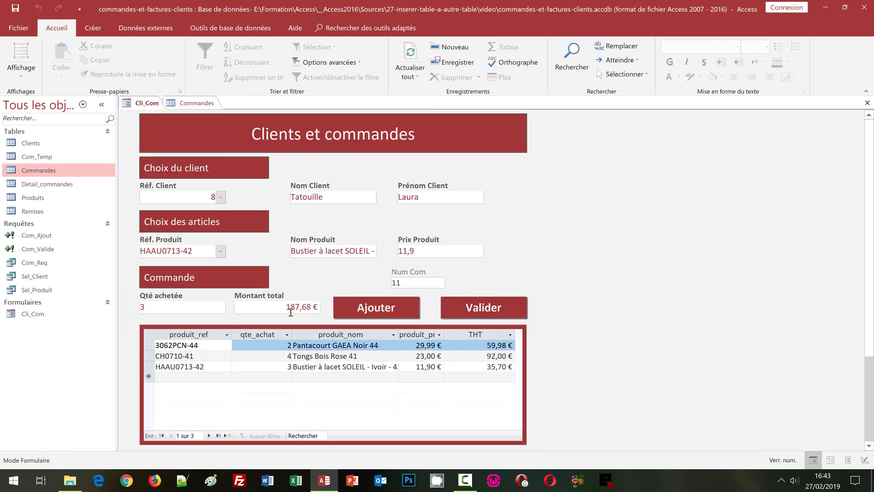
left_click(195, 104)
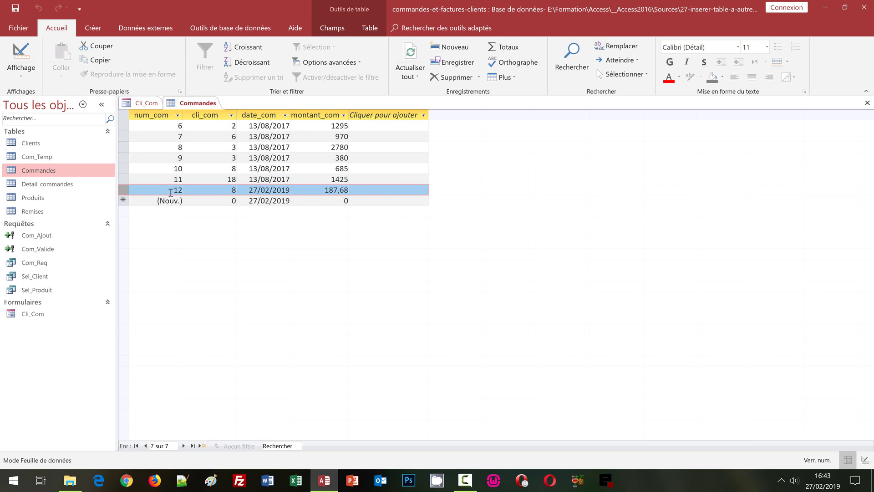
left_click(124, 103)
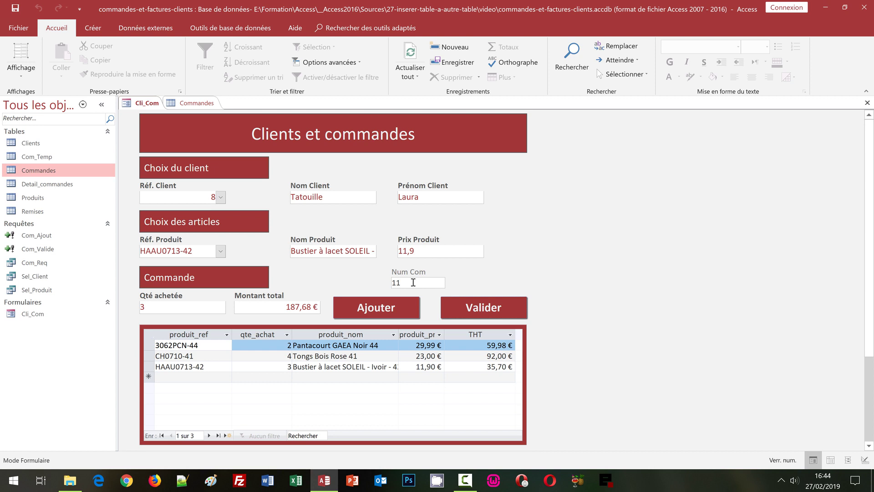
- Create a new query without adding any table and switch it to SQL mode
left_click(96, 30)
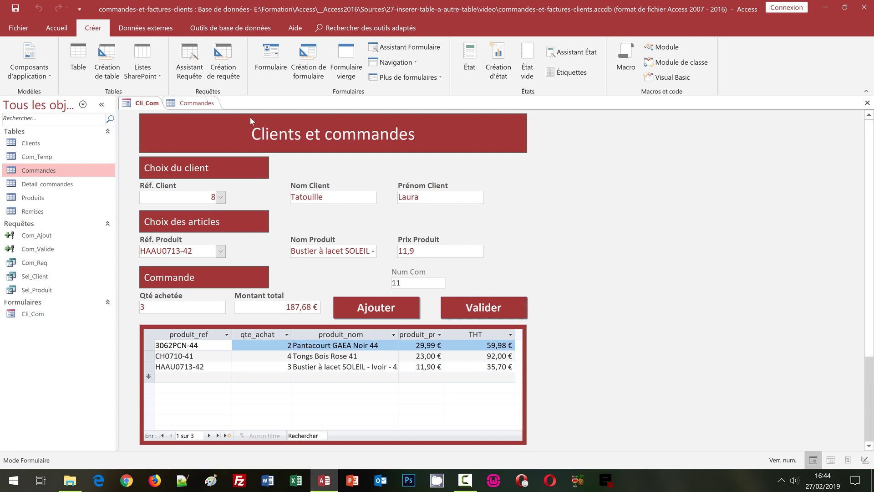
left_click(219, 79)
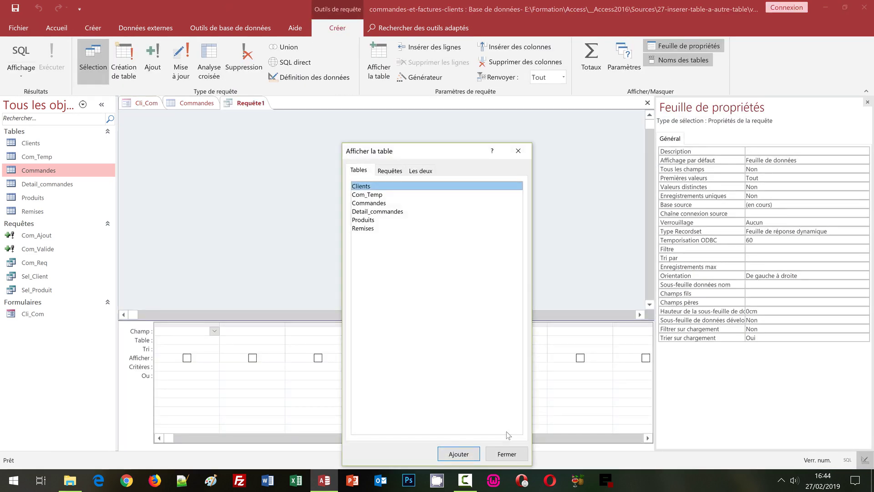
left_click(507, 454)
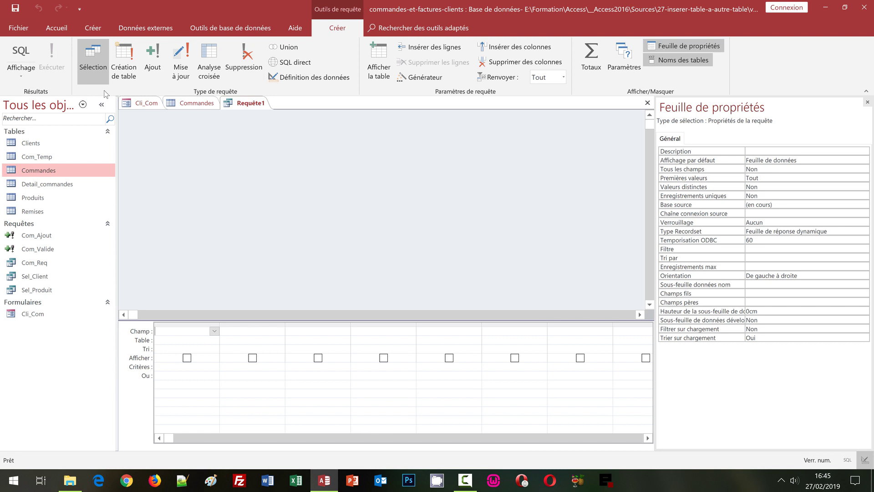
left_click(28, 79)
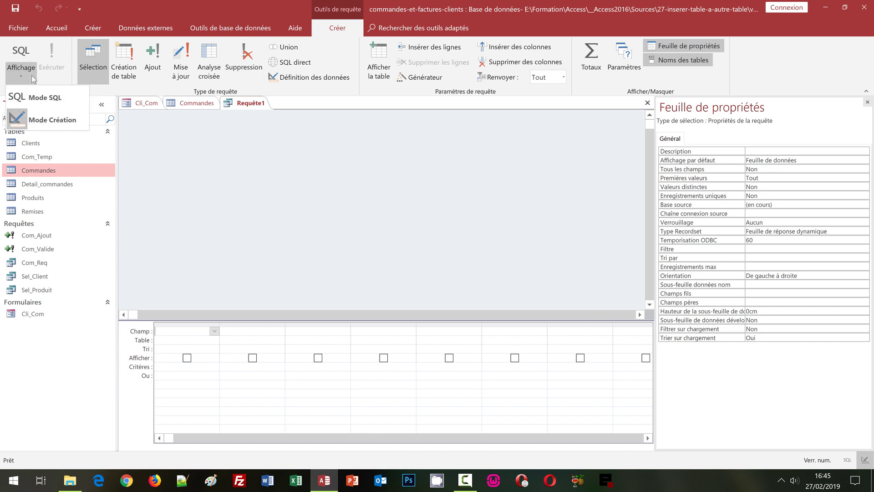
left_click(38, 99)
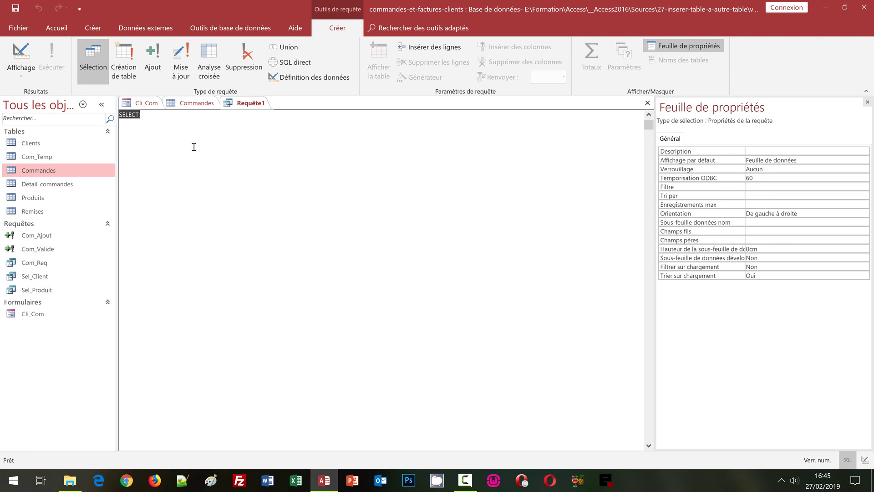
- Replace the default SQL text with the insertion clause INSERT INTO Detail_commandes (ref_det,qute_det)
key("Caps_Lock")
type("INSE")
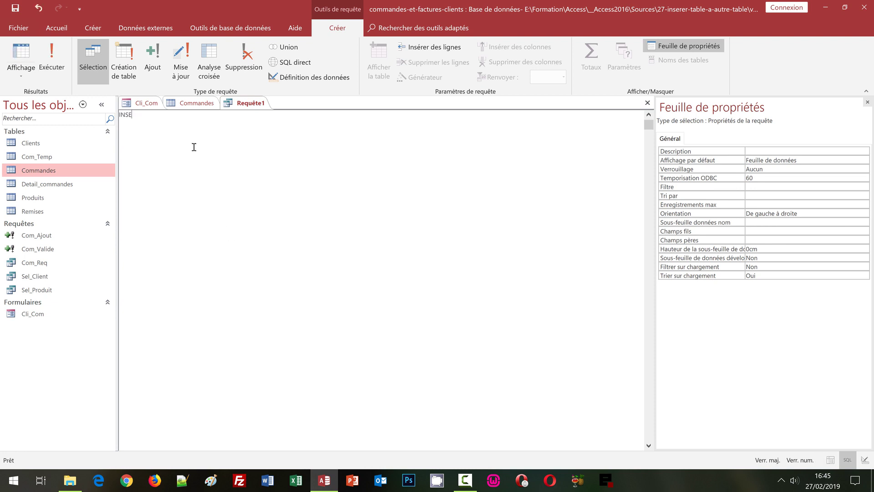
type("RT INTO")
key("Caps_Lock")
type("Detail_commandes")
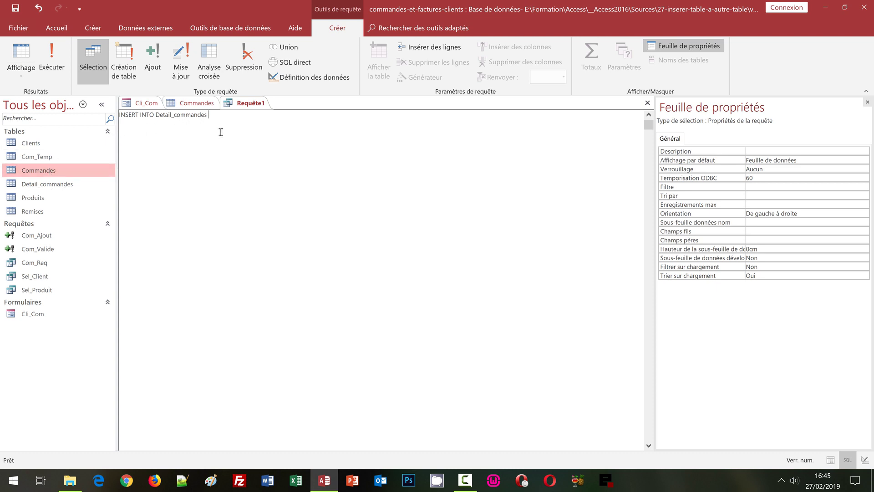
type("(")
type("ref_det,qute_det")
type(")")
- Complete the SQL statement with the source clause SELECT produit_ref,qte_achat FROM Com_Temp;
key("Caps_Lock")
type("SELECT")
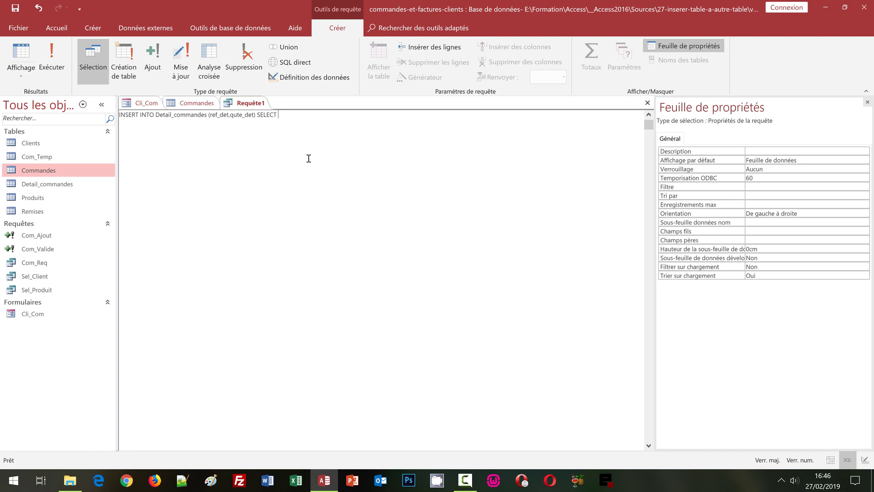
key("Caps_Lock")
type("produit_ref,")
type("qte_achat")
key("Caps_Lock")
type("FROM")
key("Caps_Lock")
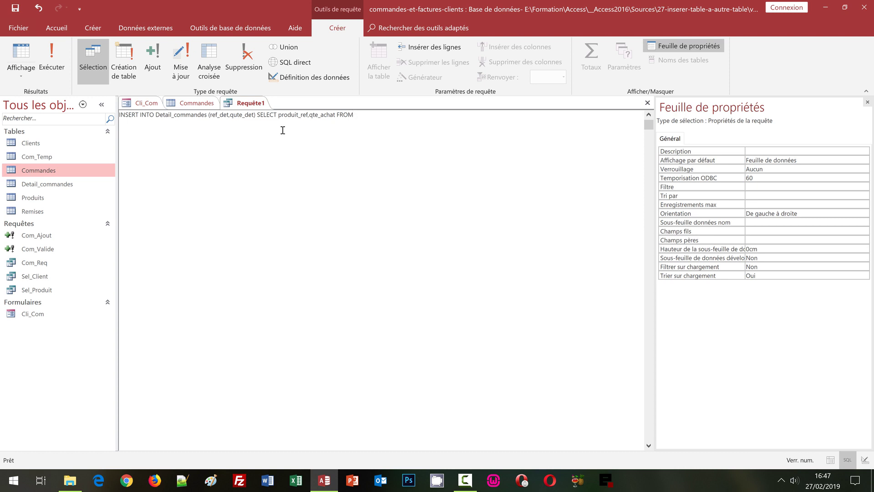
type("Com_Temp;")
- Save the query as Det_Valide and close it
key("ctrl+s")
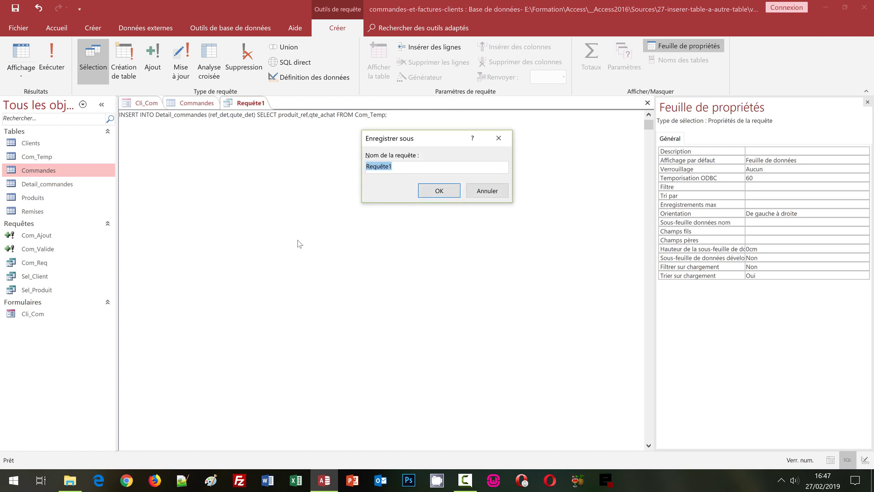
type("Det_Valide")
left_click(439, 191)
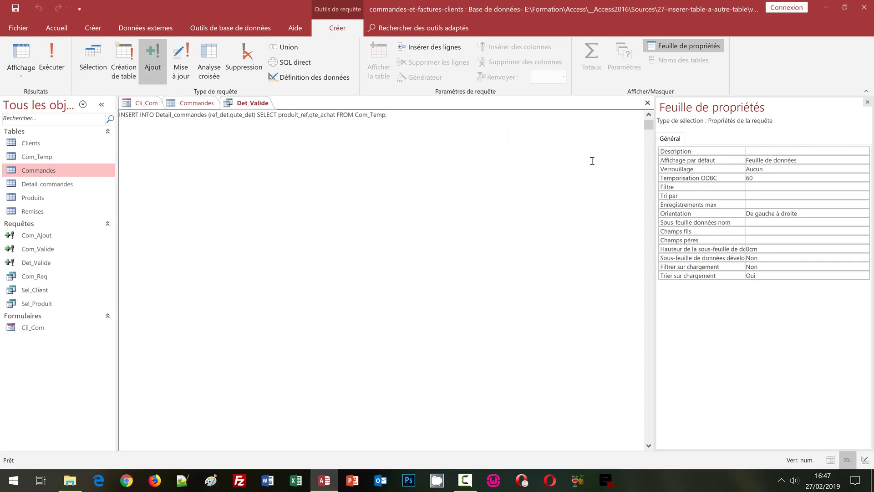
left_click(647, 103)
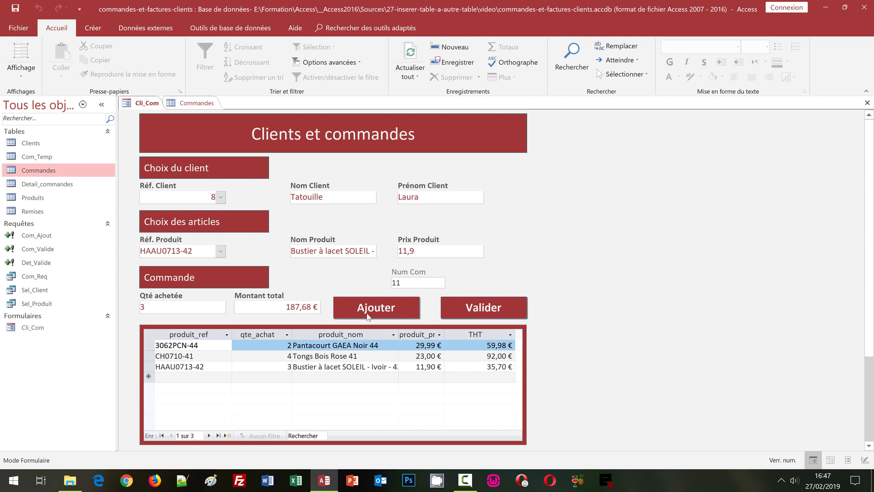
- Display the Cli_Com form in design view and add an AfficherTousEnreg action to the Valider button's on-click macro
left_click(21, 73)
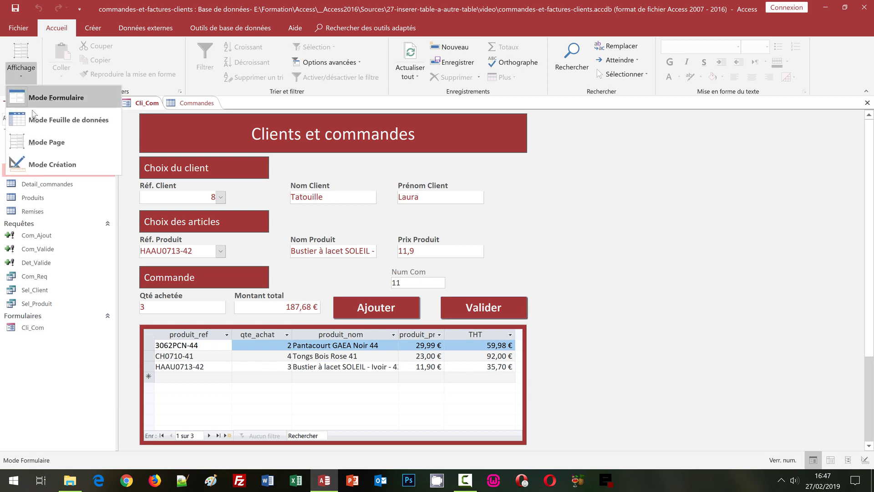
left_click(48, 168)
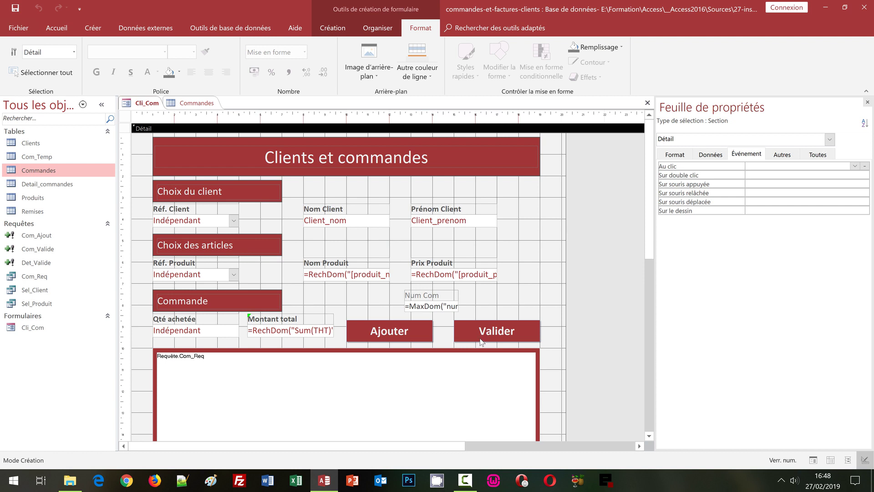
left_click(508, 334)
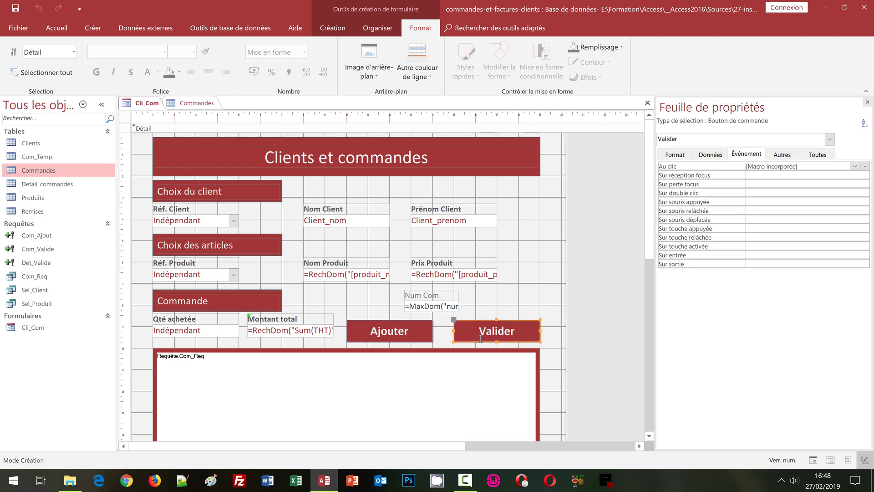
left_click(865, 168)
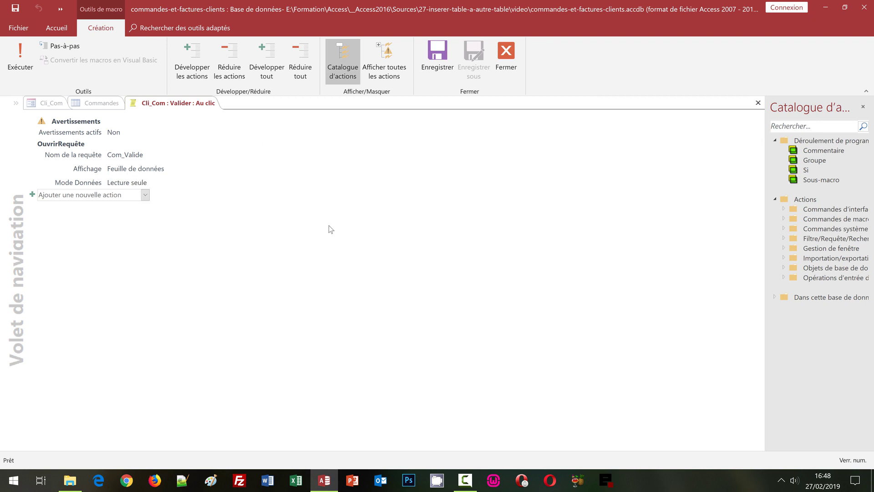
left_click(139, 196)
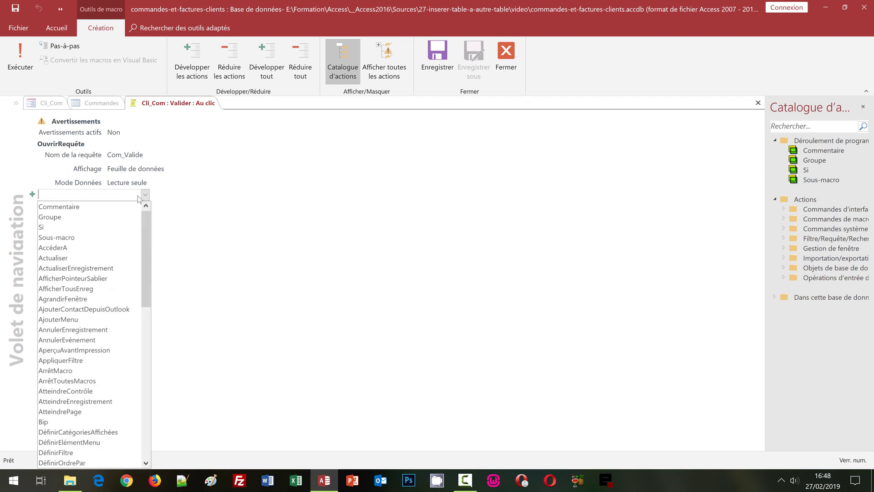
left_click(73, 289)
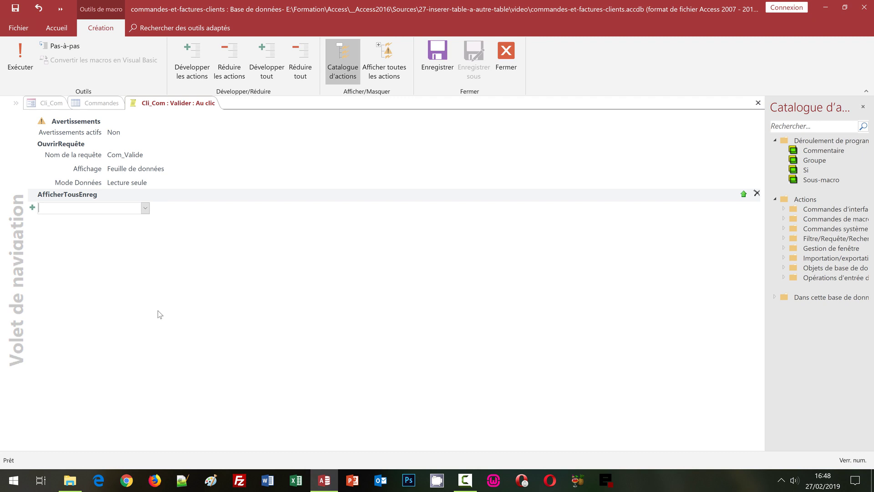
- Add an OuvrirRequête action for the Det_Valide query with data mode Lecture seule, then save and close the macro
left_click(144, 207)
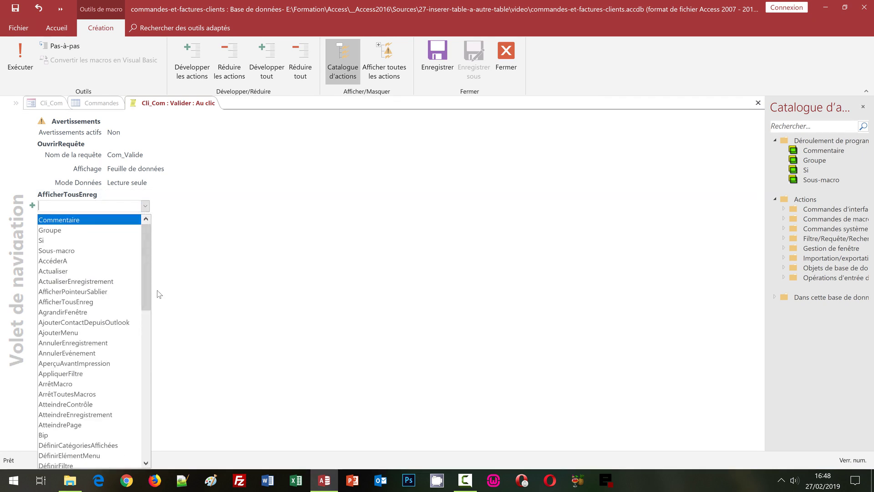
left_click(146, 383)
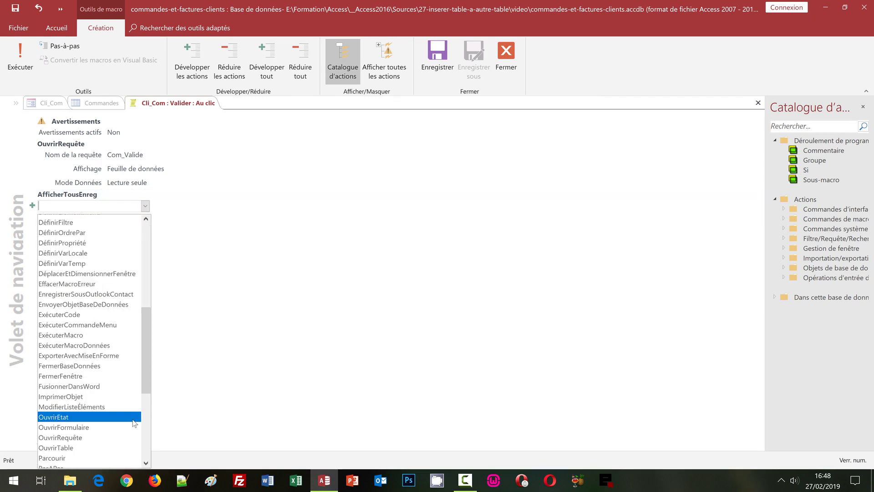
left_click(132, 437)
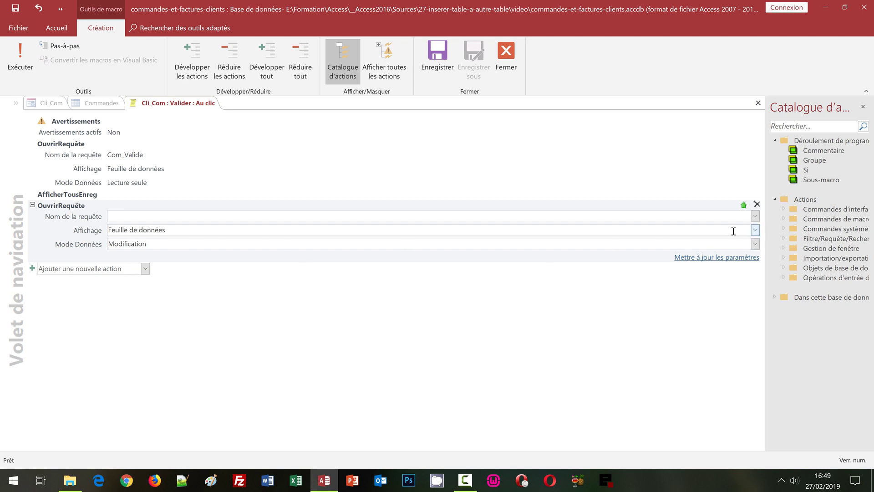
left_click(755, 216)
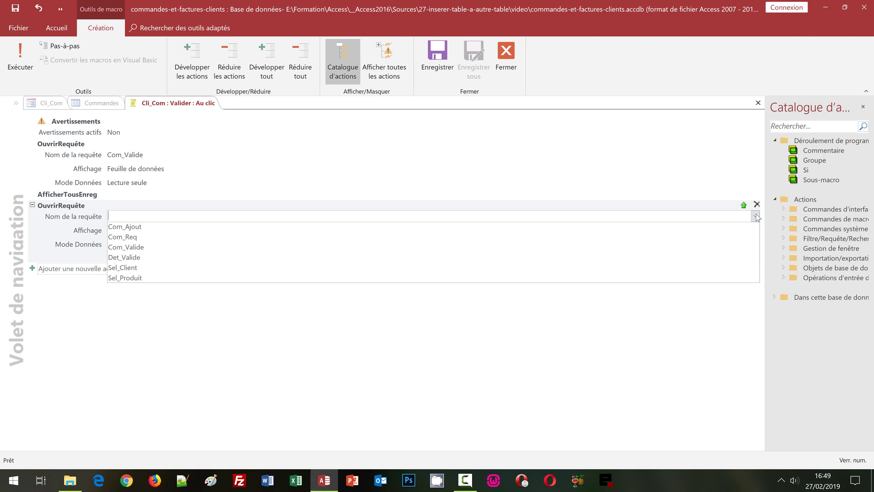
left_click(145, 258)
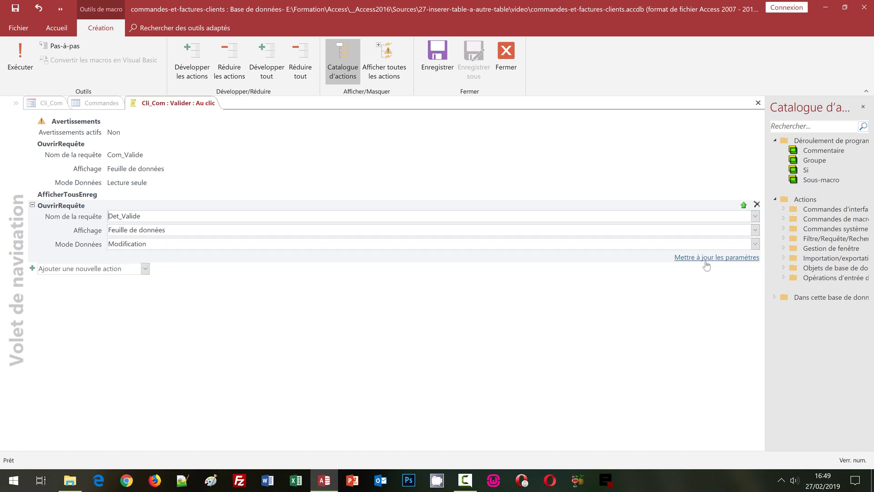
left_click(755, 244)
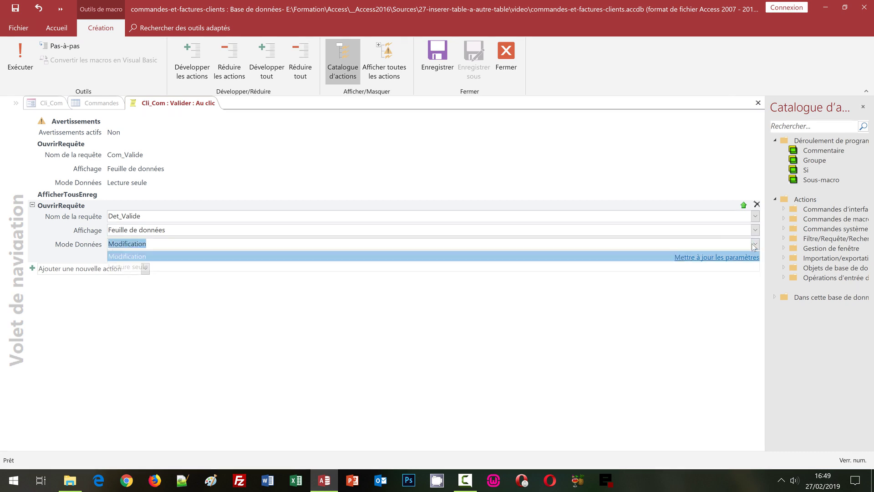
left_click(288, 274)
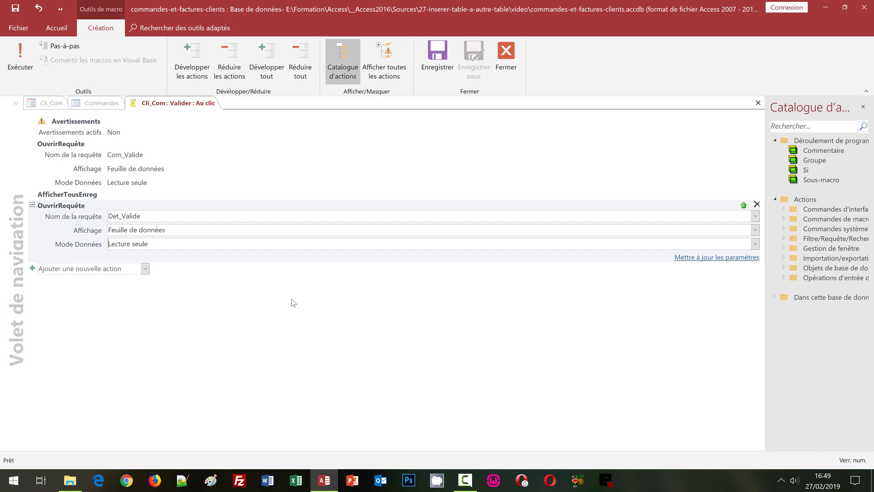
left_click(437, 54)
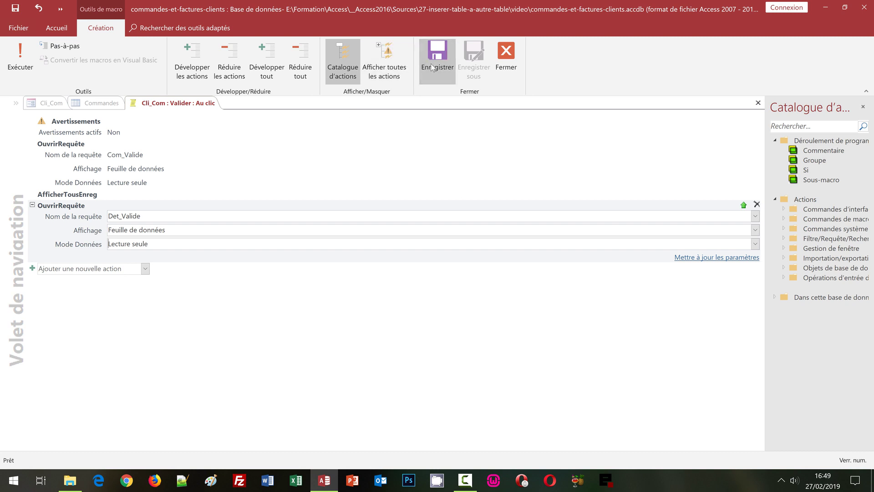
left_click(504, 64)
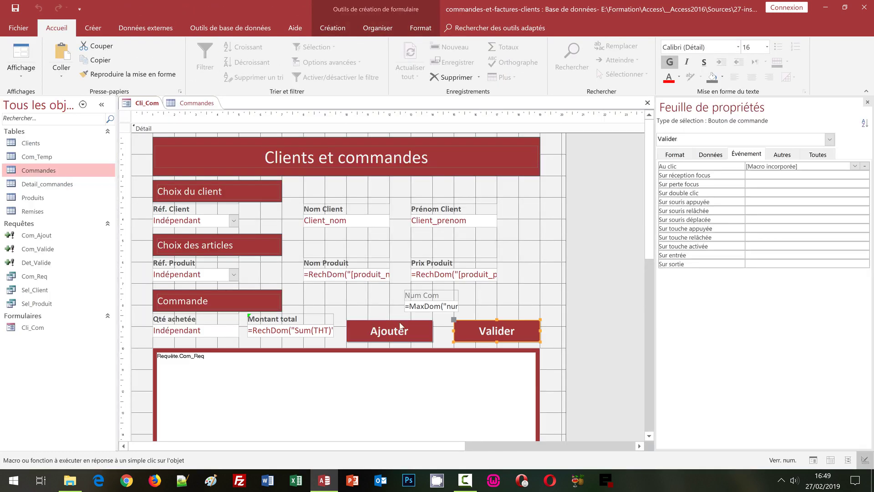
- Run the Cli_Com form in form view and choose product reference LG-914
left_click(544, 280)
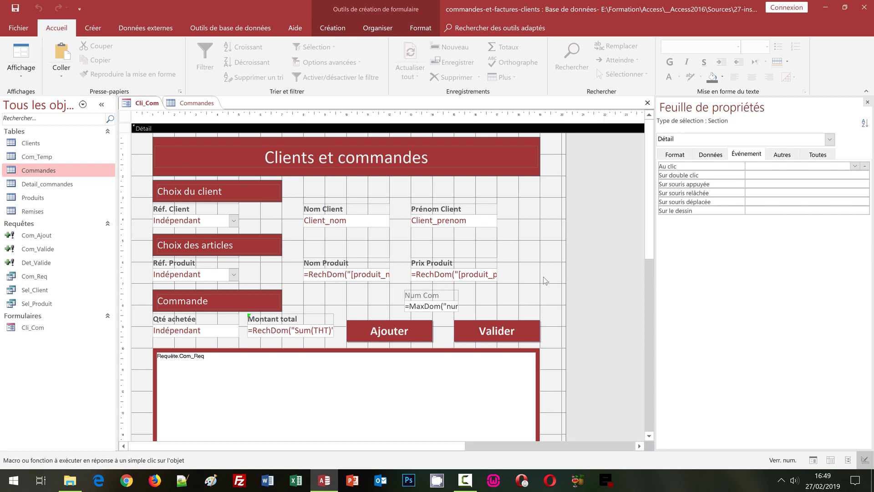
key("F5")
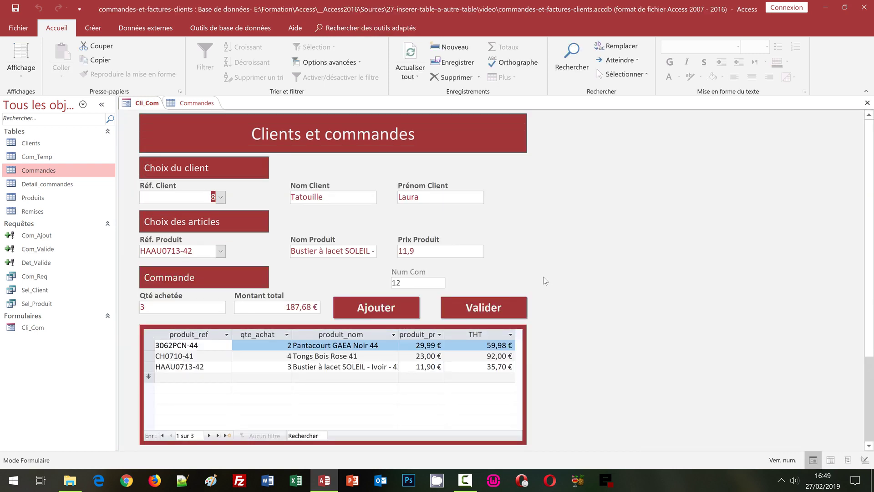
left_click(220, 252)
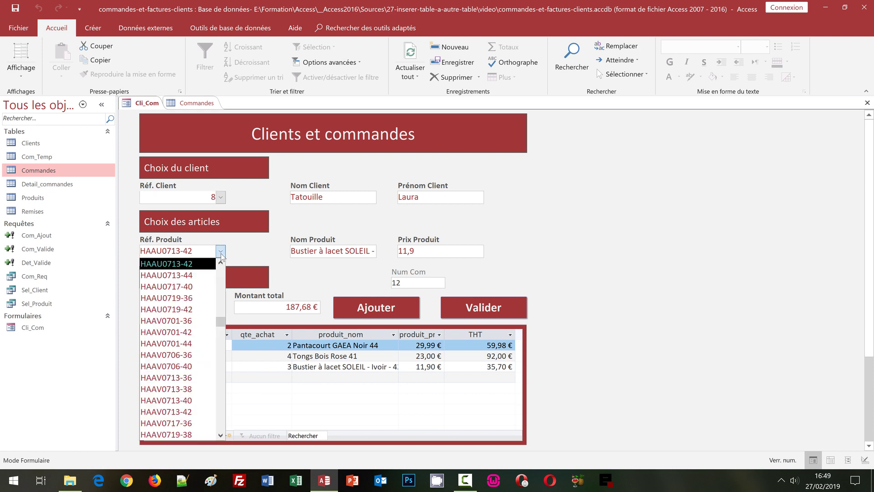
scroll(222, 404, "down", 10)
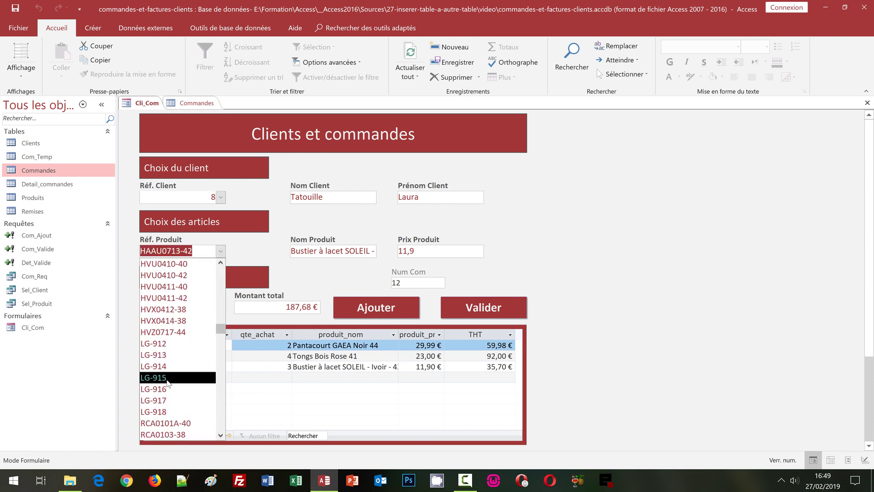
left_click(169, 366)
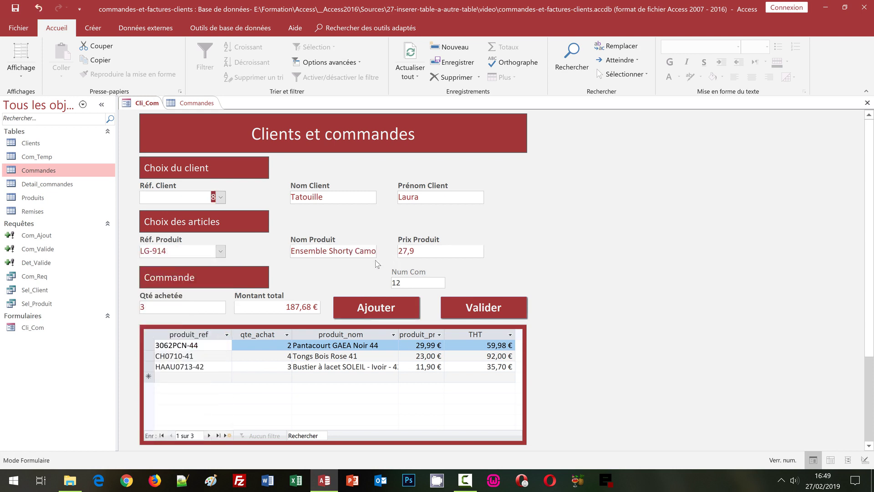
- Set the purchased quantity to 2, add the article to the order and validate the order
left_click_drag(180, 309, 132, 308)
type("2")
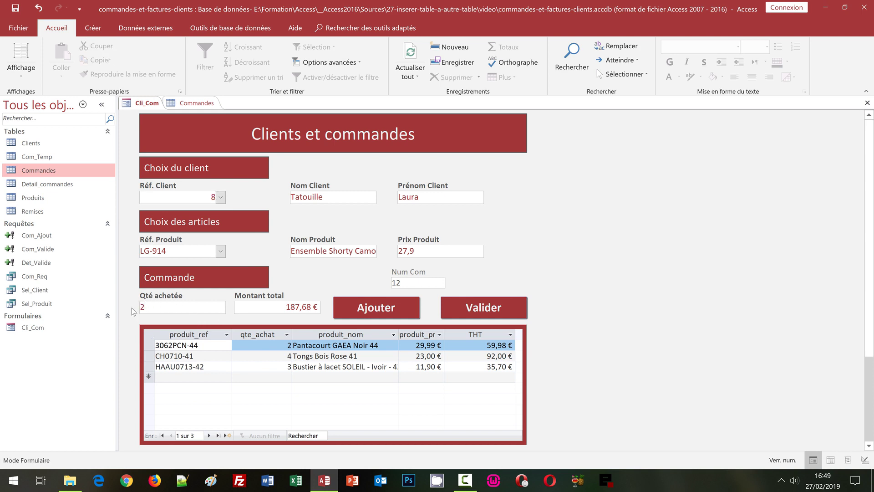
left_click(376, 313)
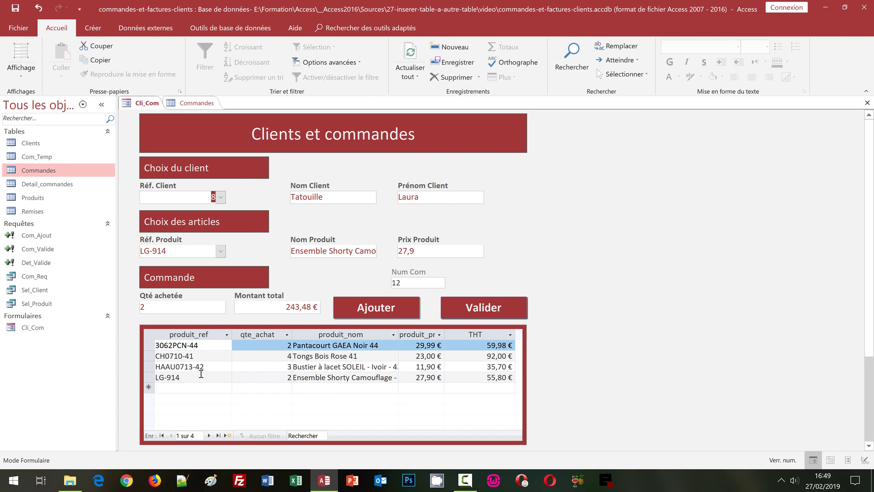
left_click(483, 308)
- Display and refresh the Commandes table, and compare its latest order with the order number on the Cli_Com form
double_click(39, 171)
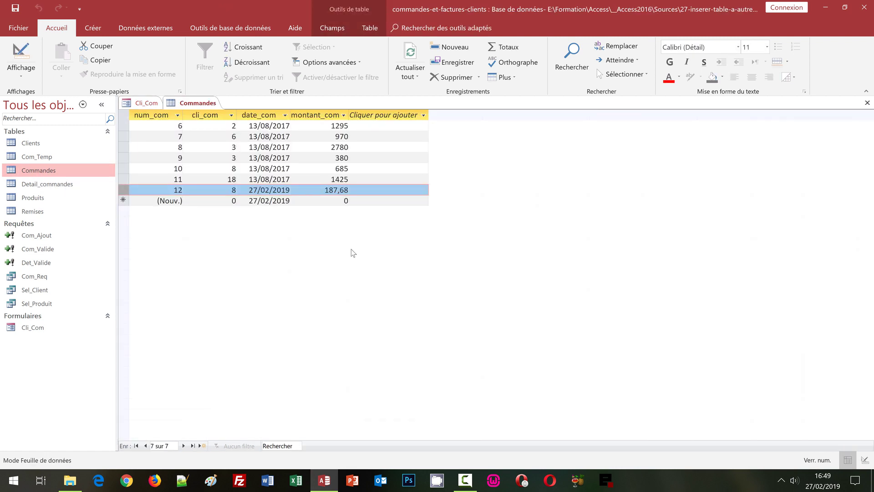
key("shift+F9")
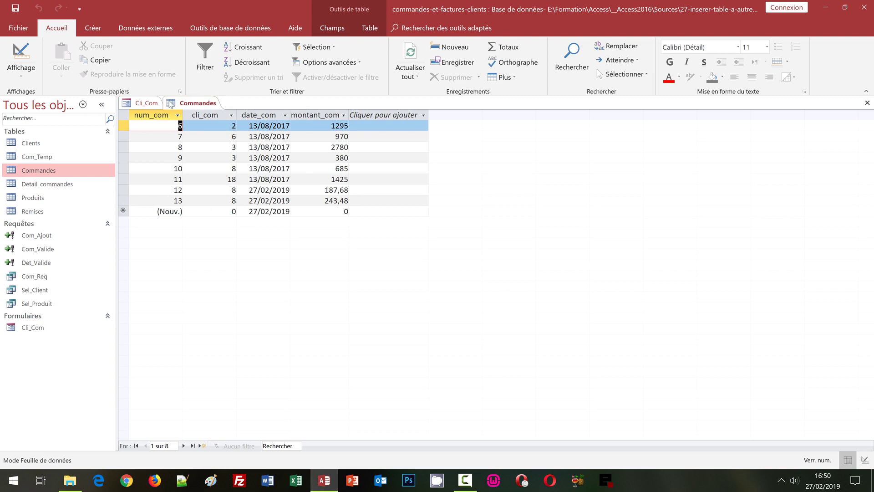
left_click(147, 104)
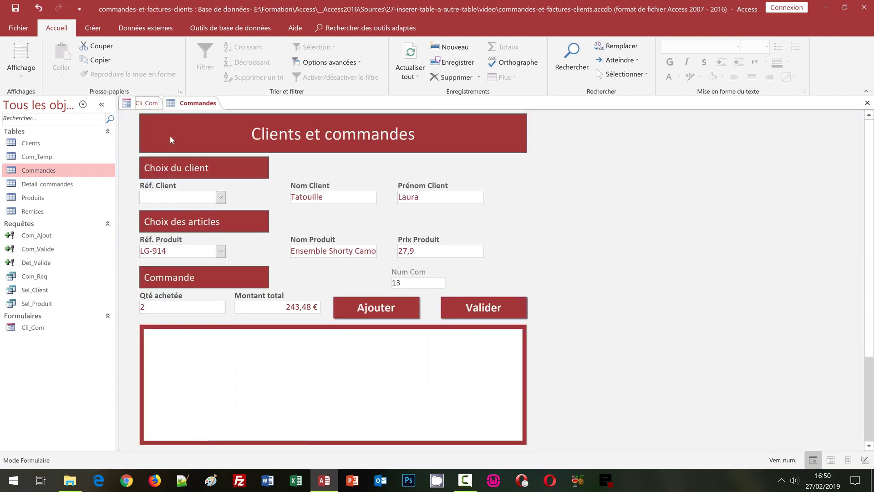
left_click(193, 105)
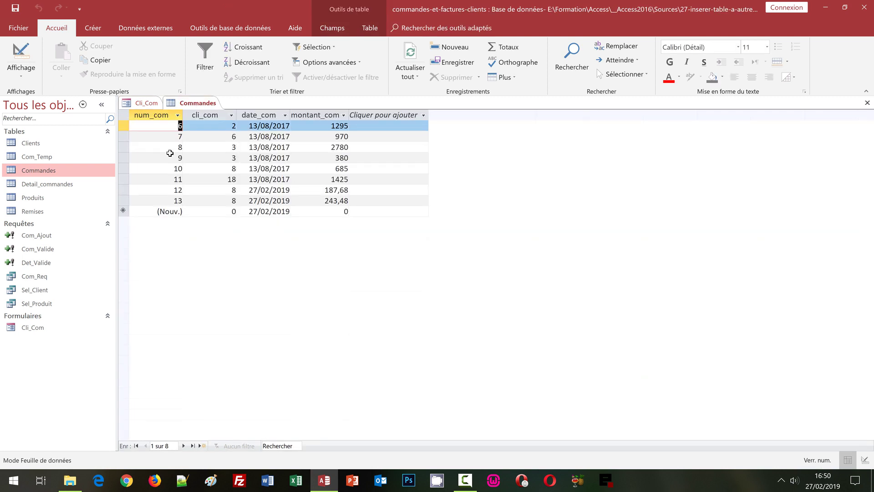
- Open the Detail_commandes table and compare its com_det values with the order numbers in Commandes
double_click(32, 184)
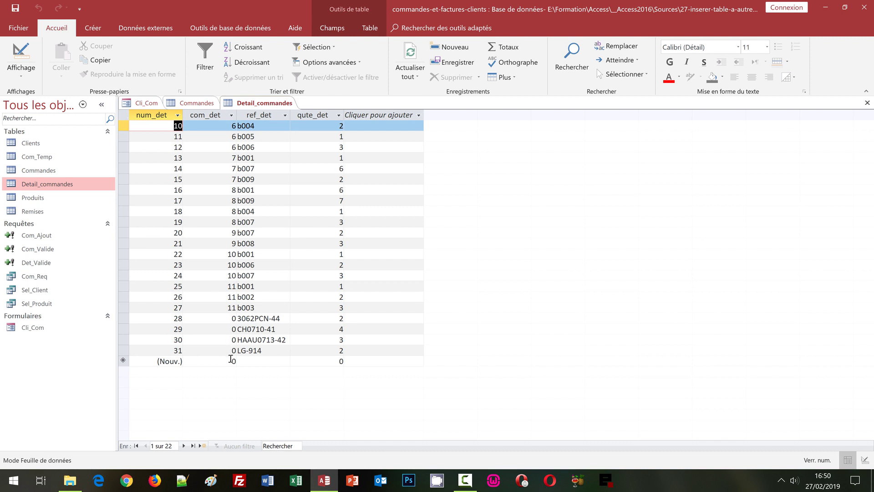
left_click(197, 103)
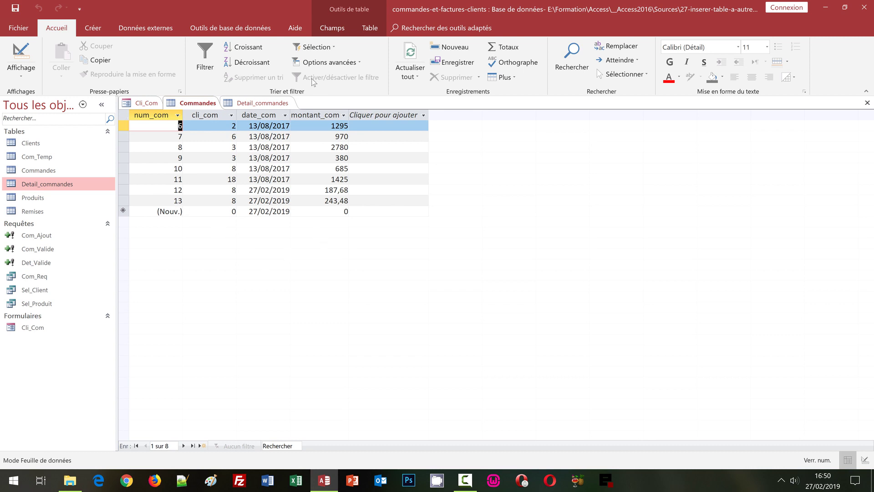
left_click(252, 102)
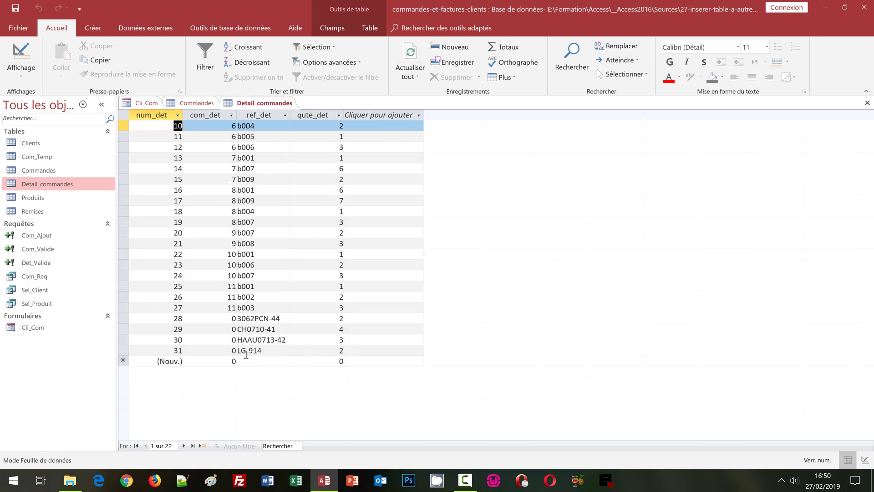
- Permanently delete records 28 to 31 from the Detail_commandes table and return to the Cli_Com form
left_click(123, 317)
left_click_drag(124, 317, 122, 355)
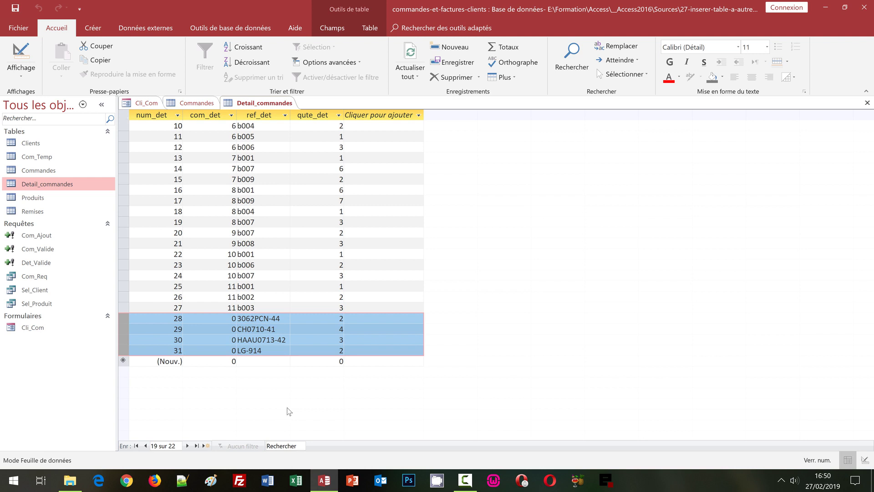
key("Delete")
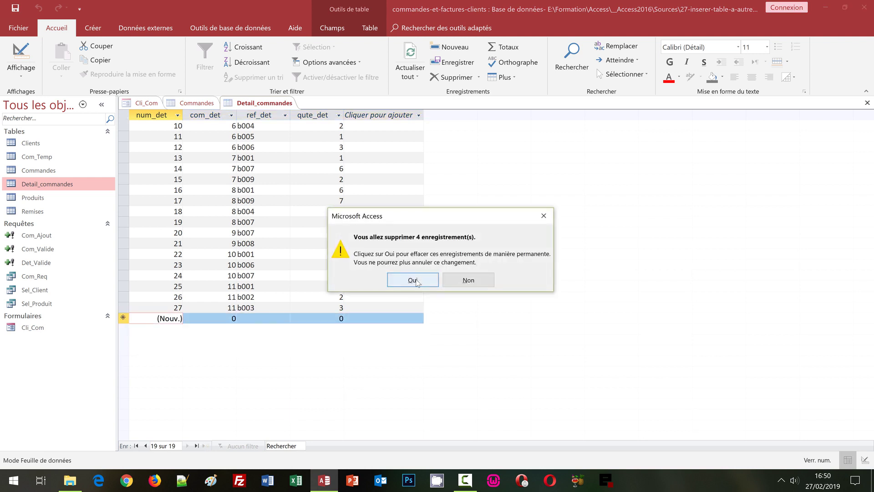
left_click(412, 280)
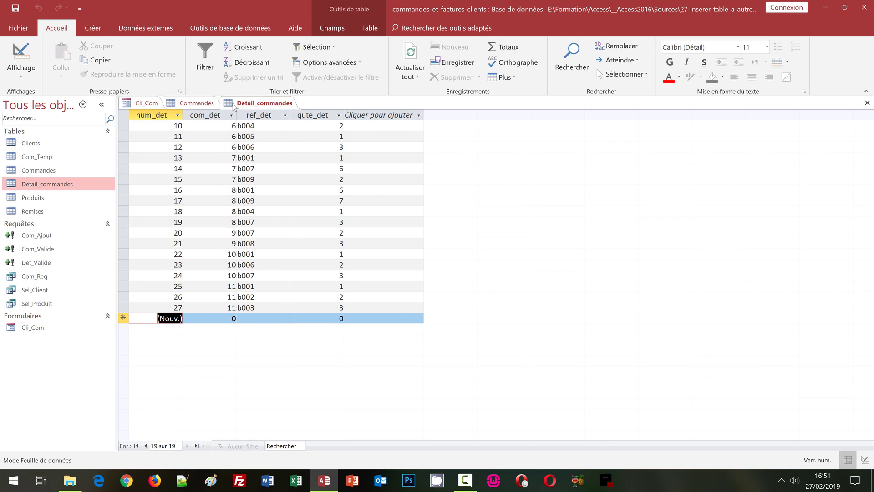
left_click(200, 104)
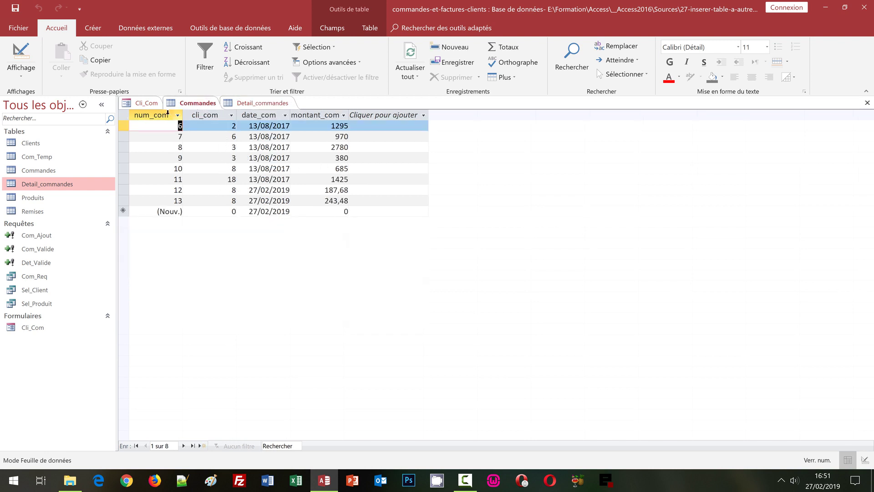
left_click(147, 103)
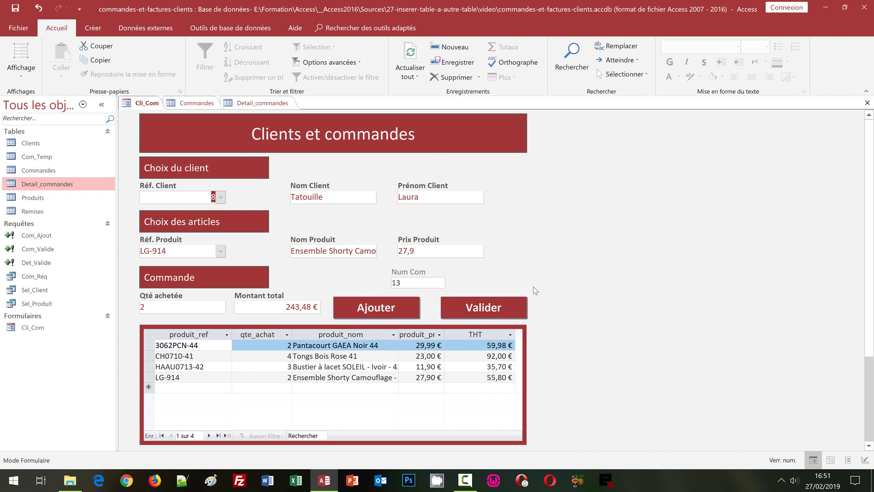
- Create a new query in design view based on the Detail_commandes table and make it an update query
left_click(94, 29)
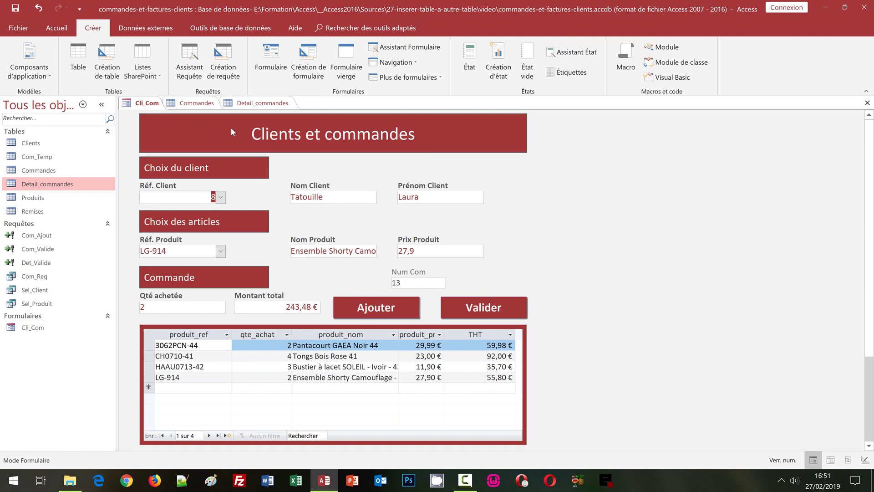
left_click(227, 68)
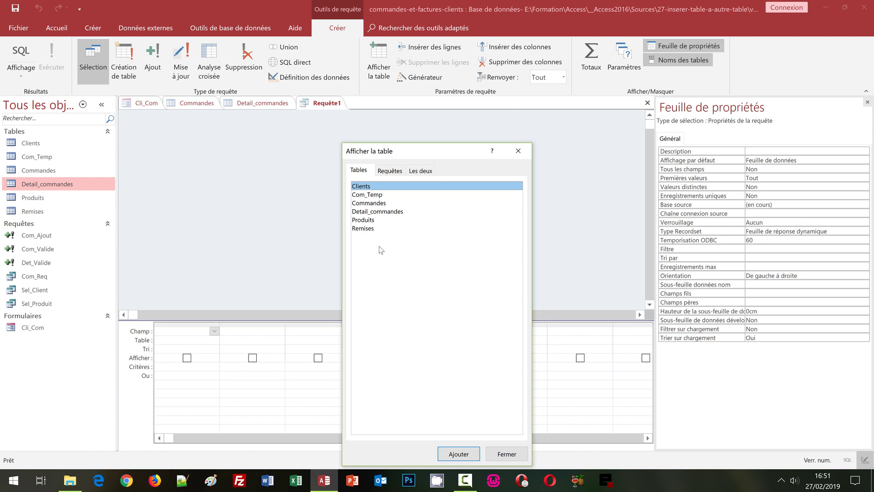
left_click(374, 212)
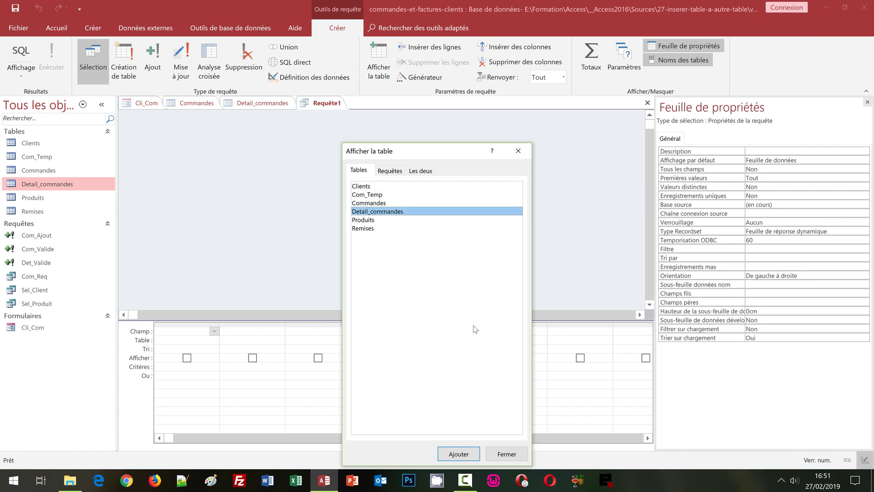
left_click(452, 454)
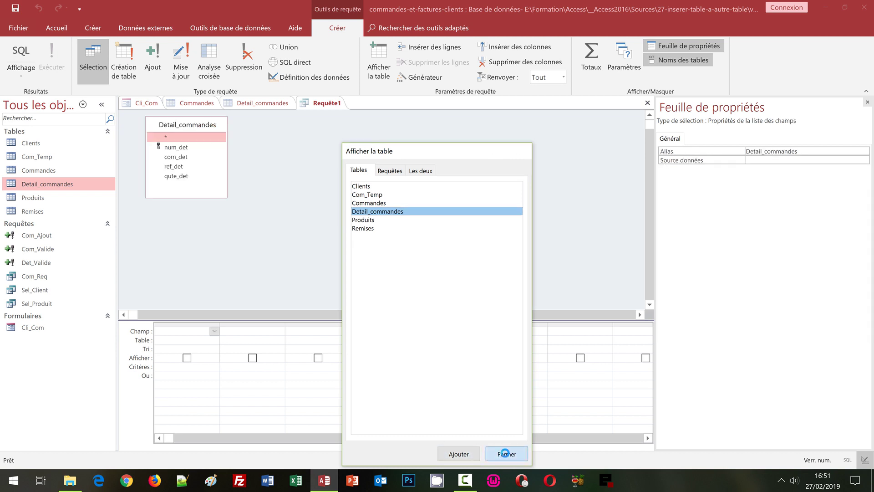
left_click(504, 453)
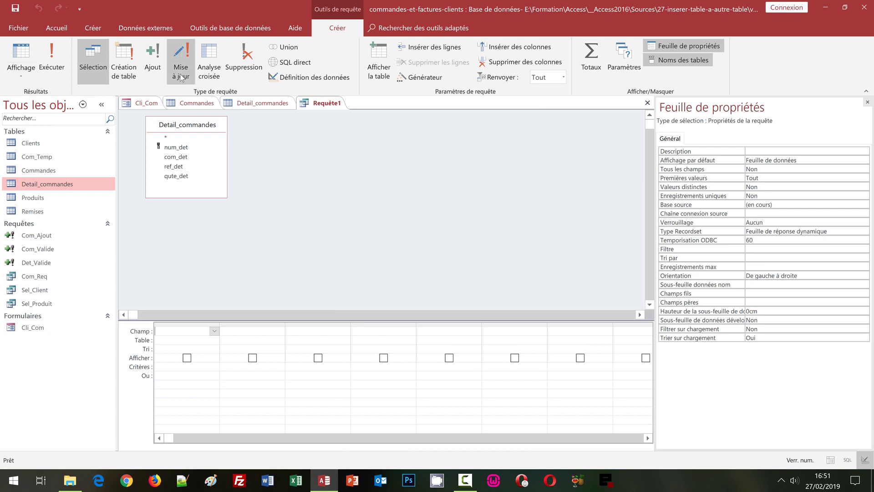
left_click(181, 62)
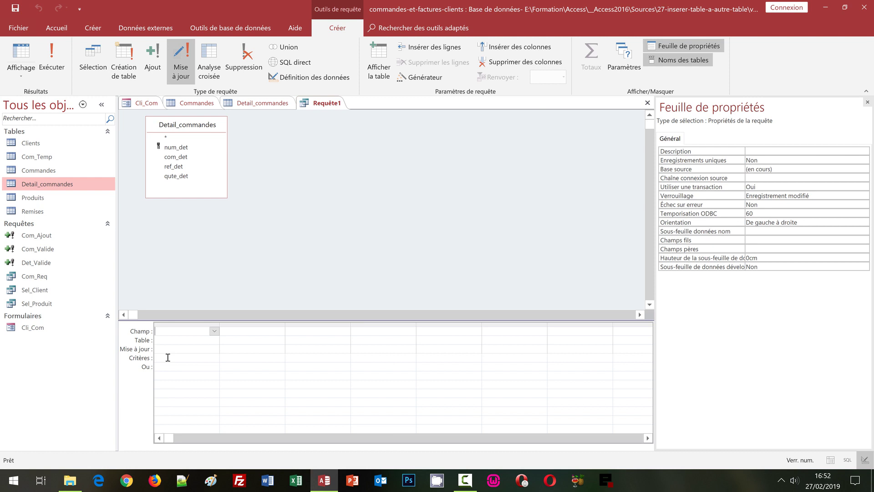
- Add the com_det field to the update query and set its criterion to 0
left_click(215, 330)
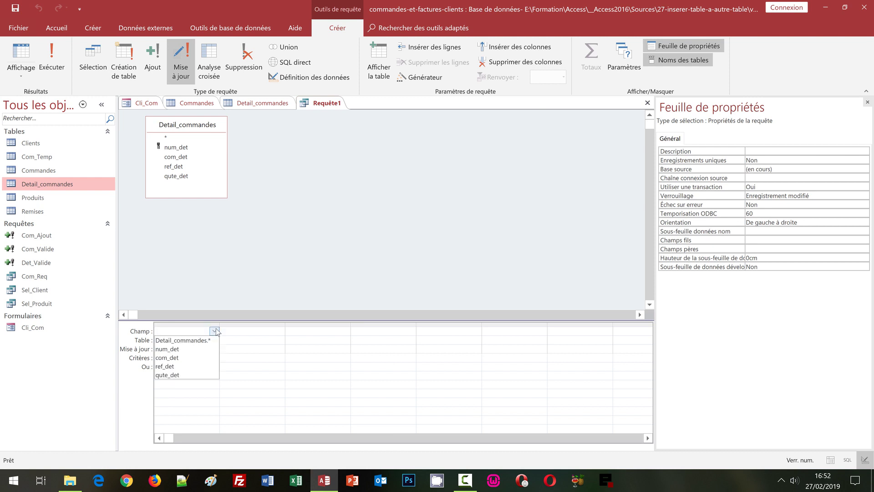
left_click(179, 358)
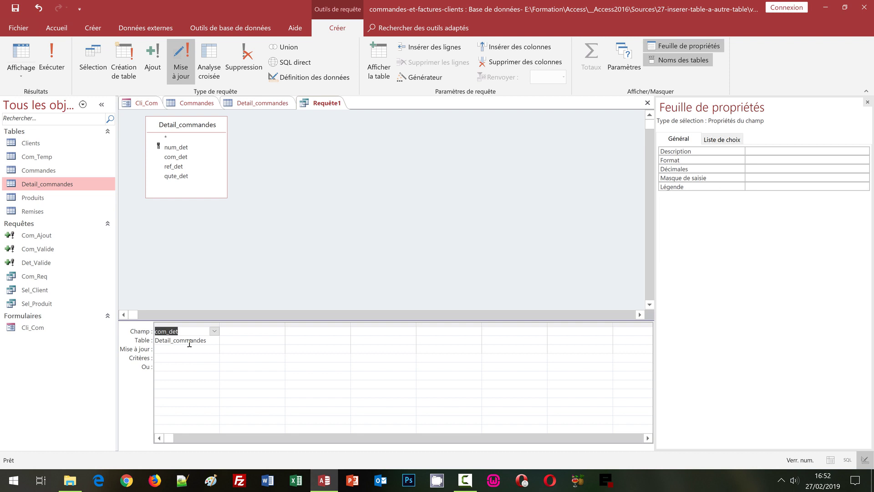
left_click(165, 359)
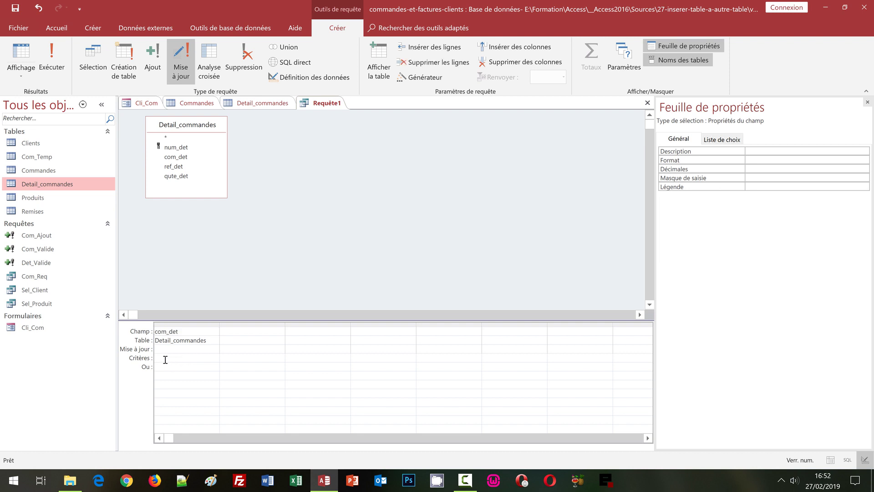
type("0")
- Build com_det's update expression as [Formulaires]![Cli_Com]![Num_Com] from the Cli_Com form's order number control, and fit the column width to it
left_click(150, 103)
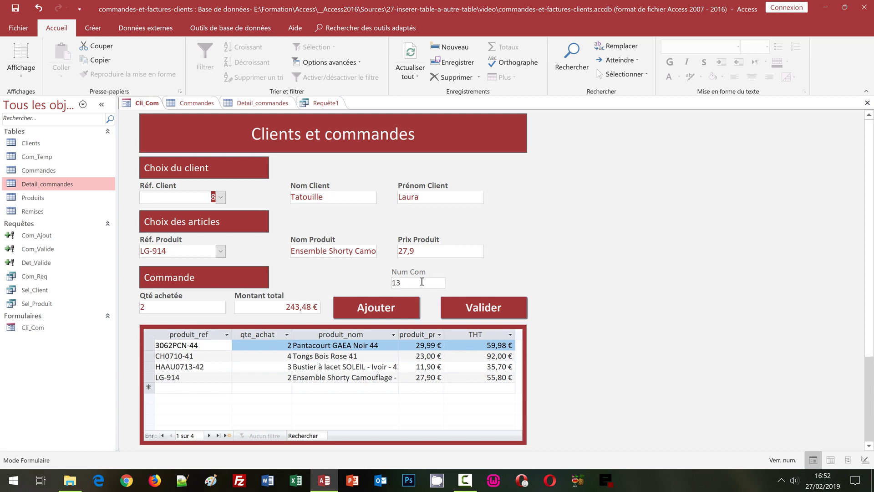
left_click(327, 104)
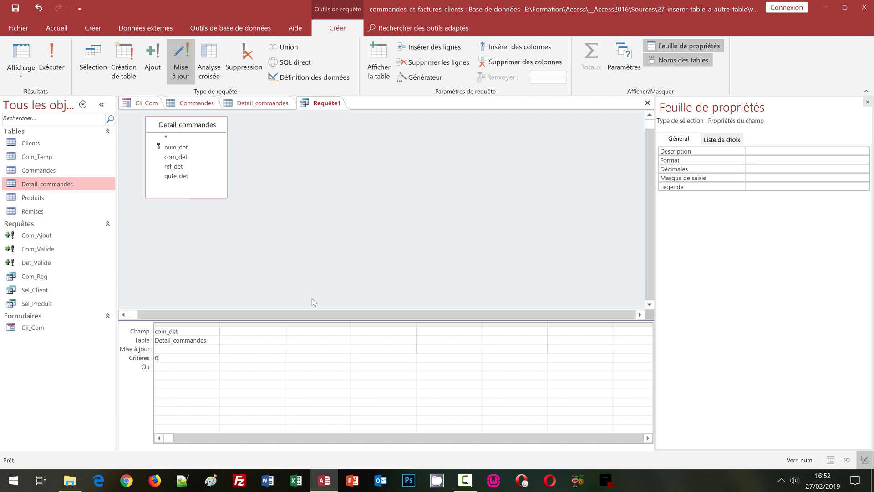
left_click(173, 348)
right_click(173, 348)
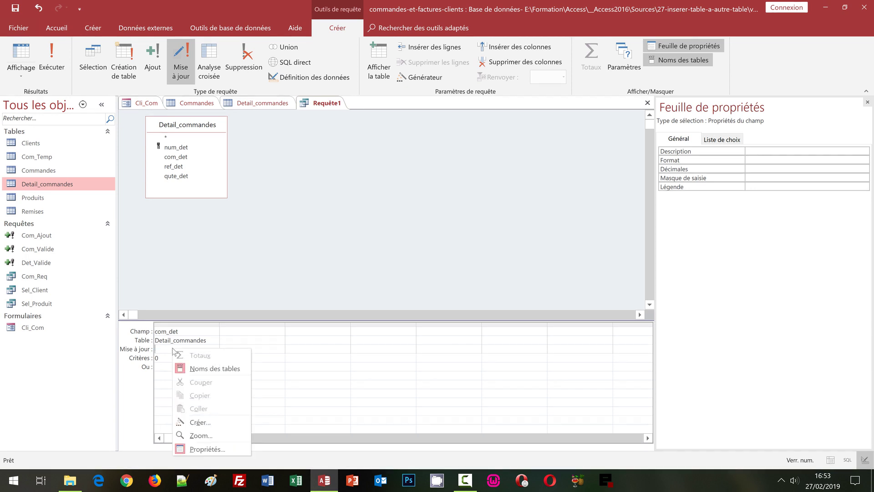
left_click(197, 422)
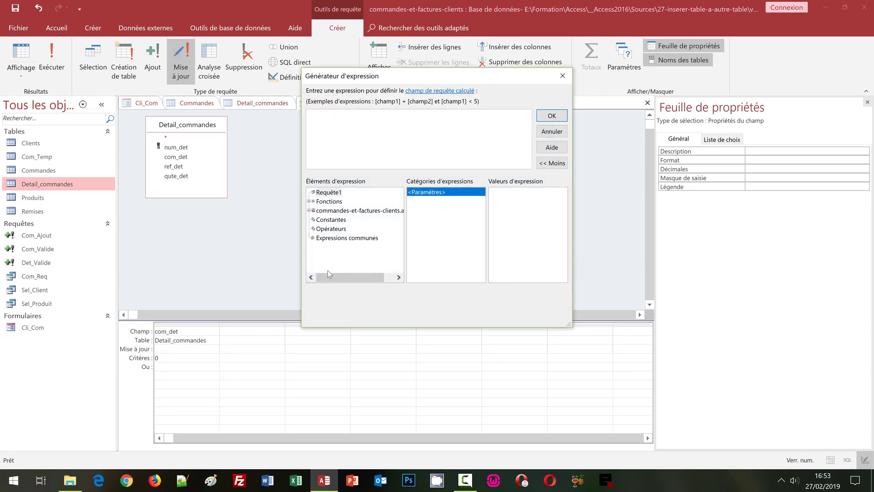
left_click(309, 211)
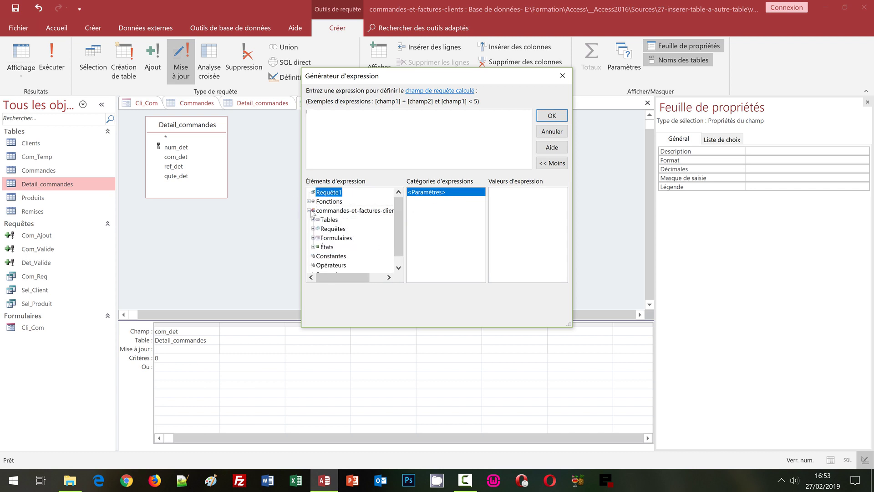
left_click(313, 237)
left_click(317, 256)
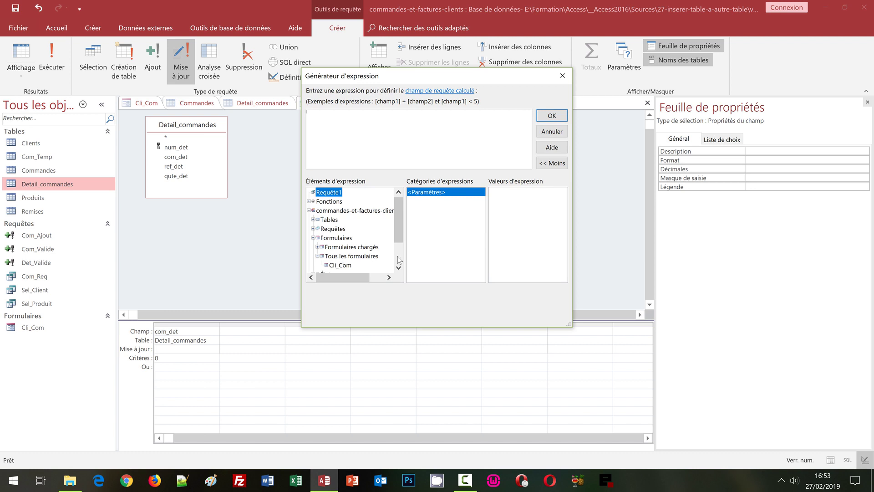
scroll(374, 258, "down", 2)
left_click(339, 229)
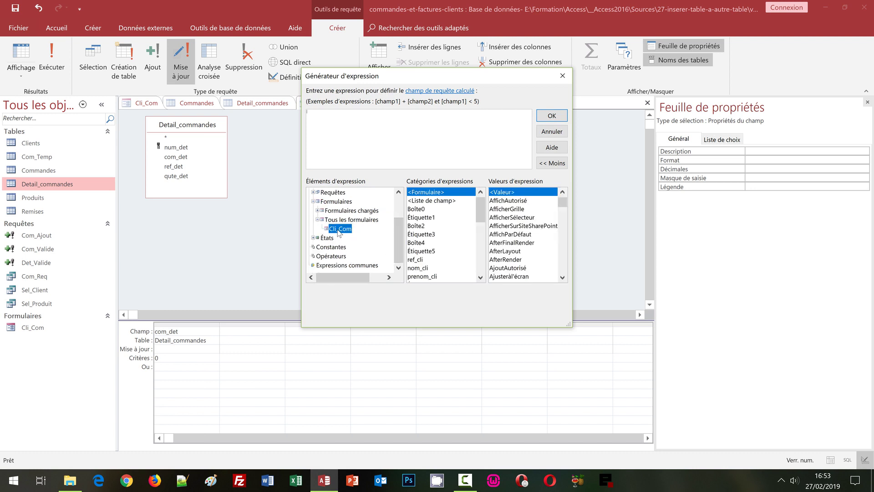
left_click(481, 258)
left_click(483, 261)
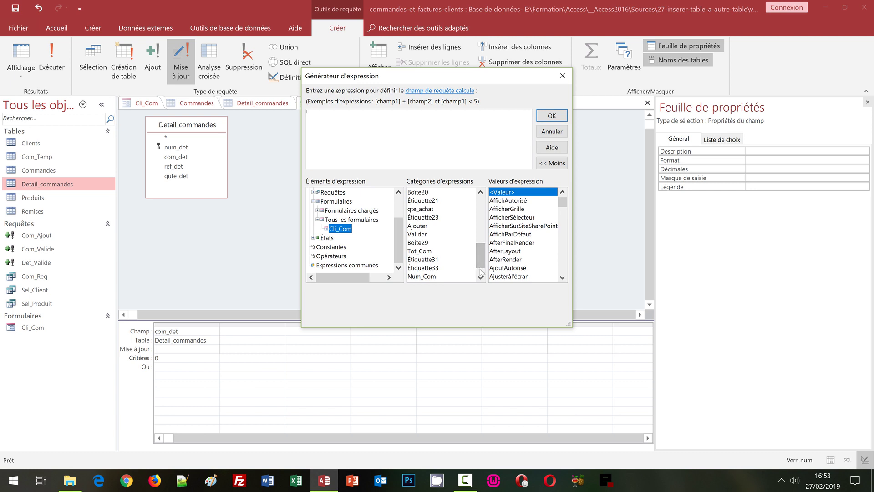
left_click(420, 277)
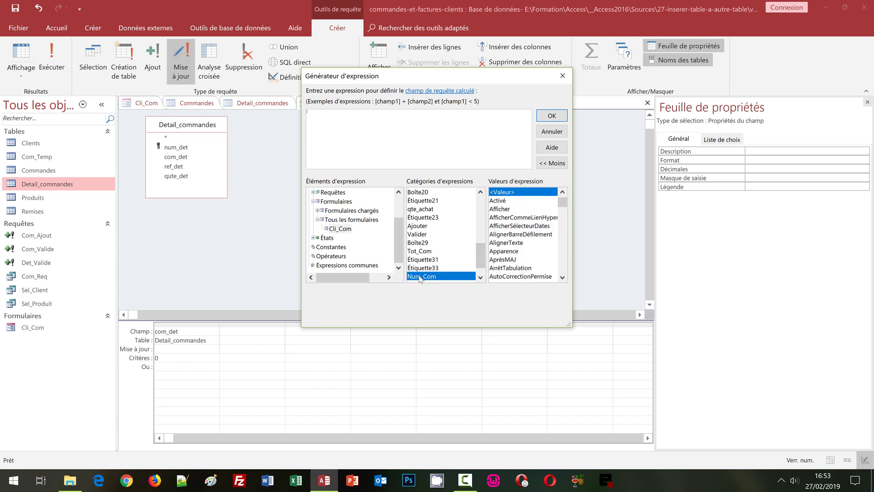
double_click(419, 277)
left_click(551, 116)
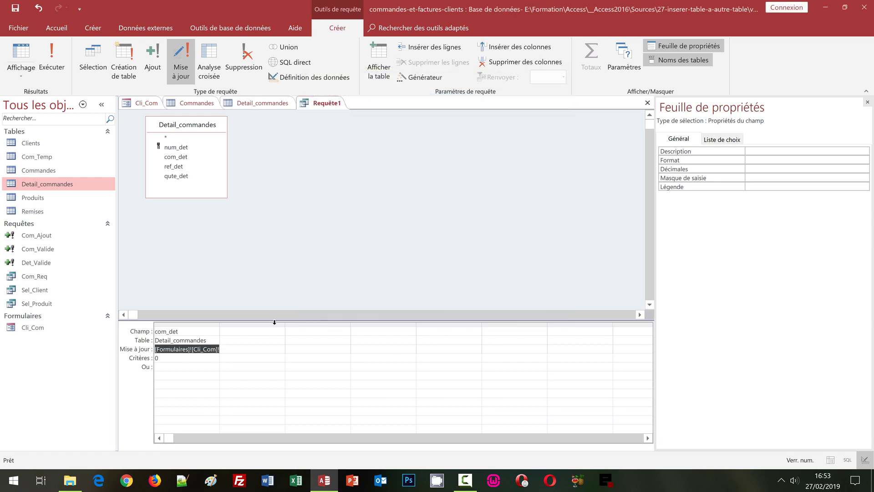
left_click_drag(219, 324, 220, 325)
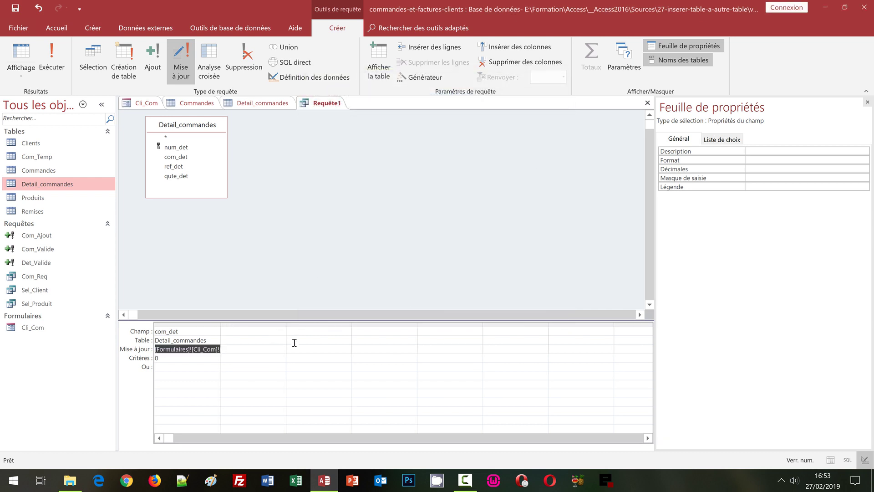
double_click(221, 322)
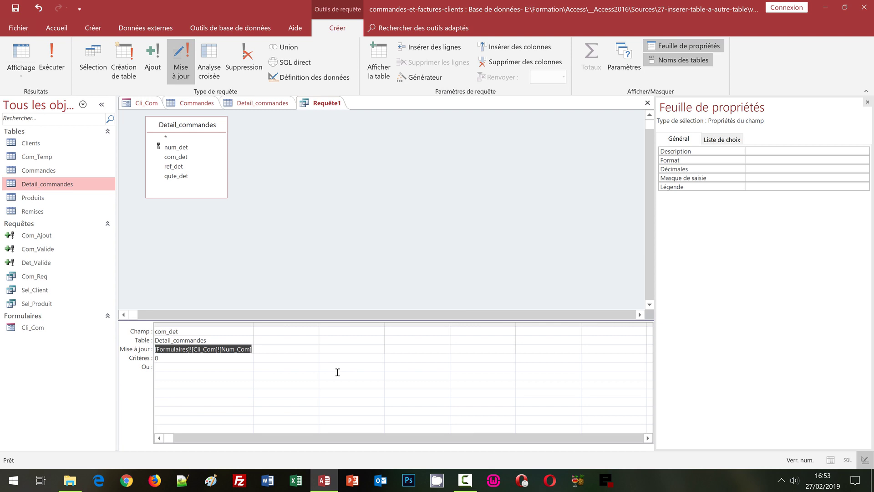
- Save the update query under the name Det_Maj
key("ctrl+s")
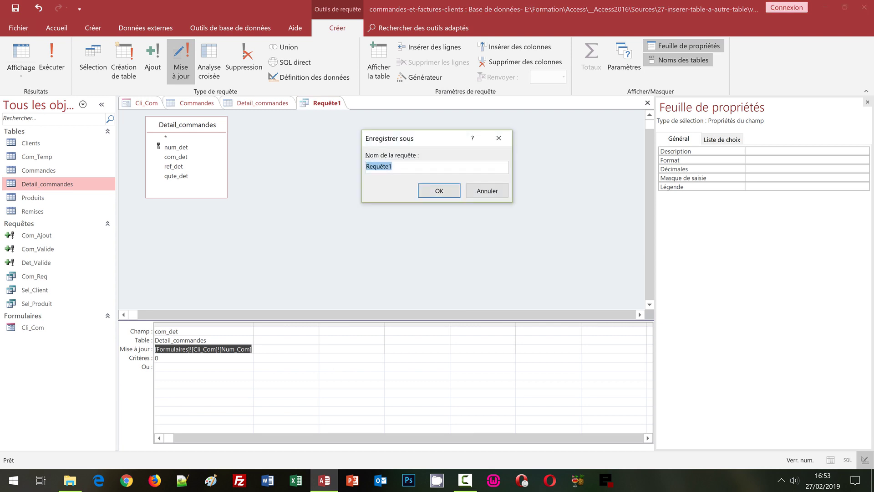
type("Det_Maj")
left_click(446, 191)
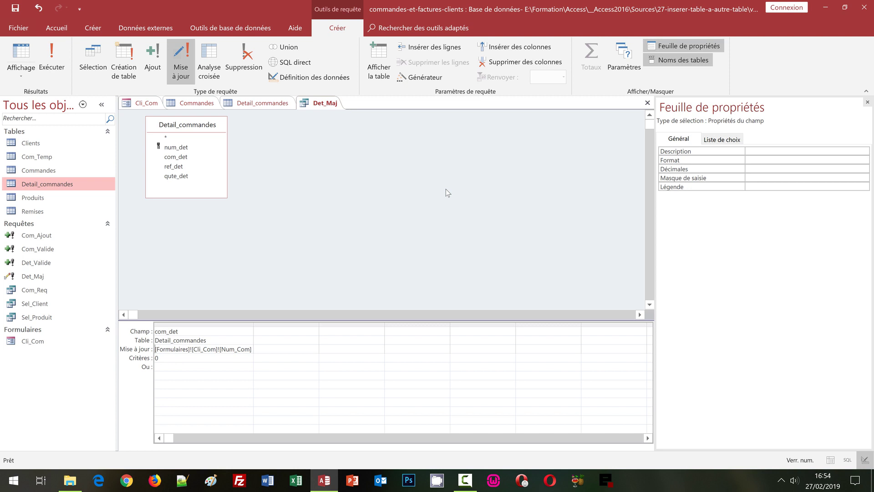
- Examine the SQL syntax of the Det_Maj query, then close the query
left_click(20, 79)
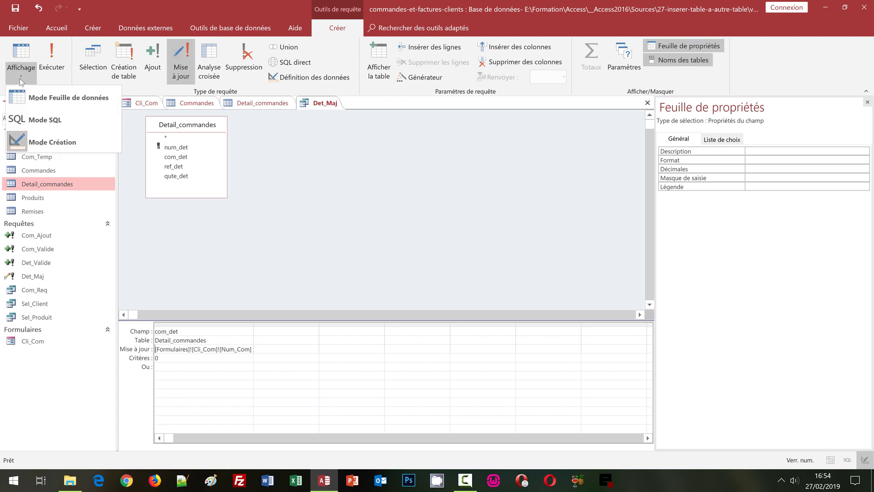
left_click(37, 122)
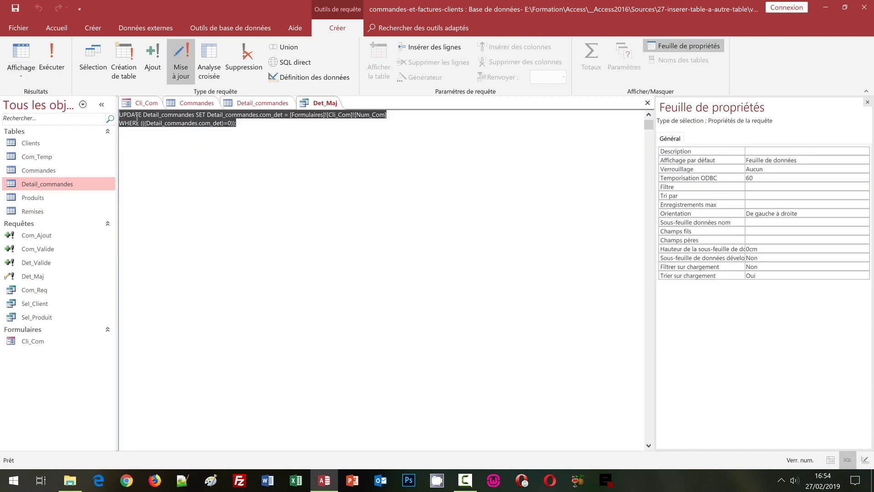
left_click(159, 137)
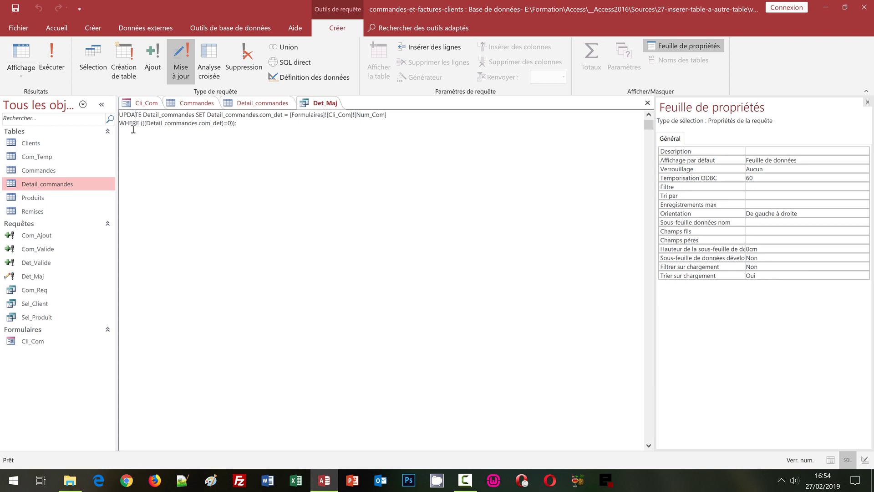
left_click(648, 103)
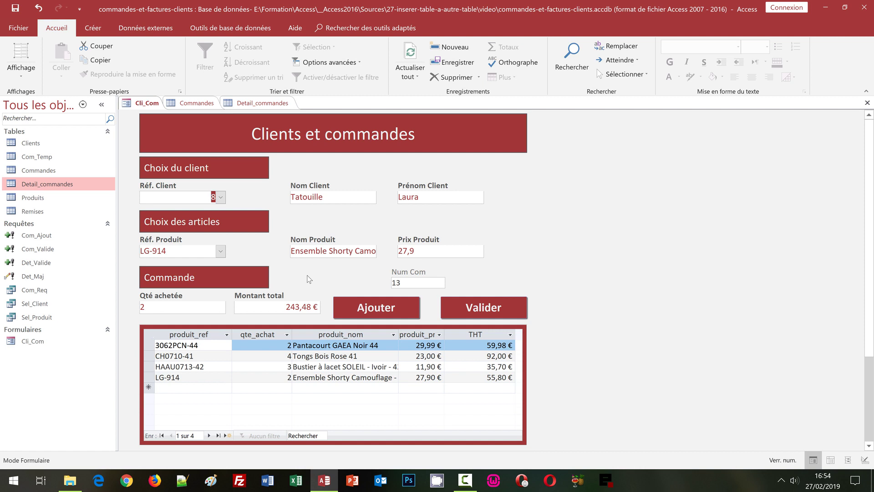
- Open the Cli_Com form in design view and edit the Valider button's on-click (Au clic) macro
left_click(27, 77)
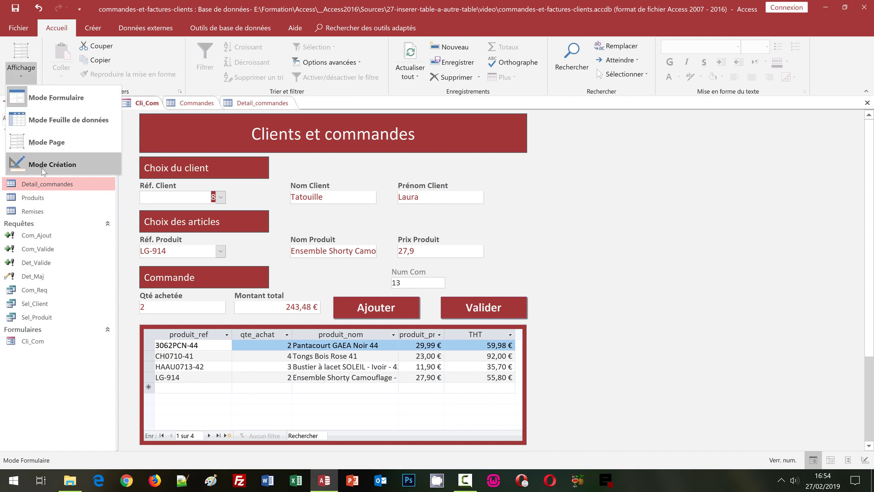
left_click(42, 168)
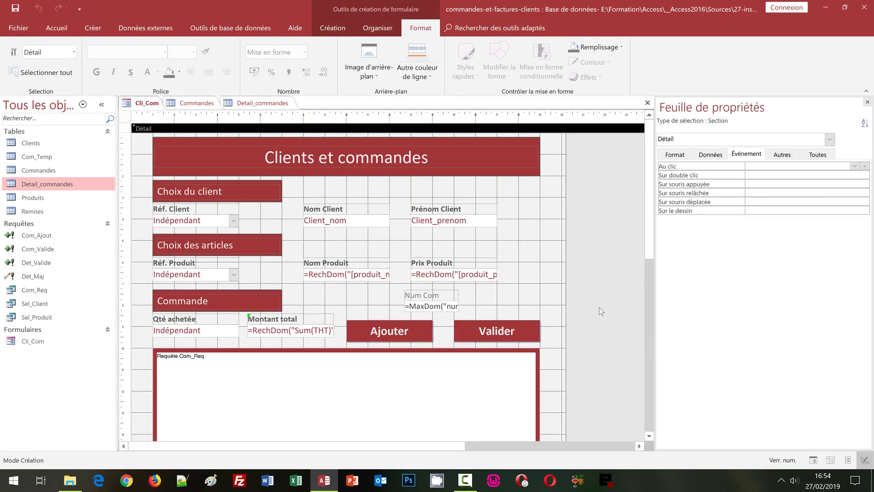
left_click(500, 335)
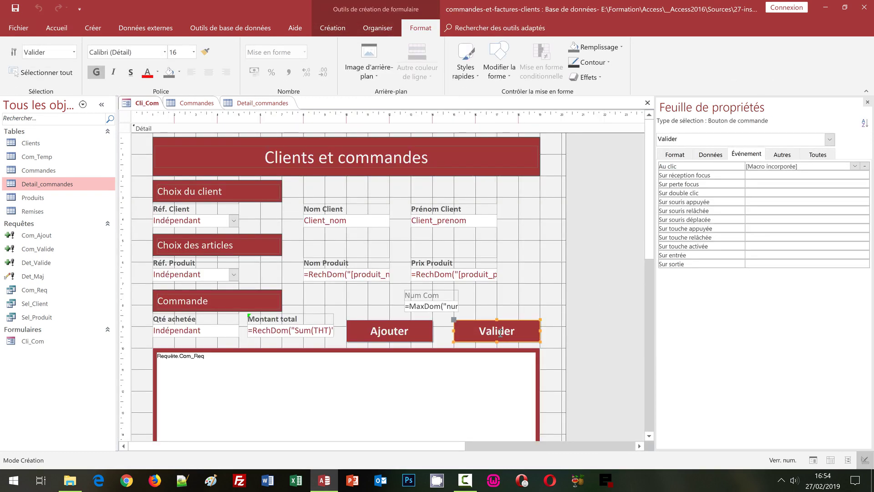
left_click(864, 166)
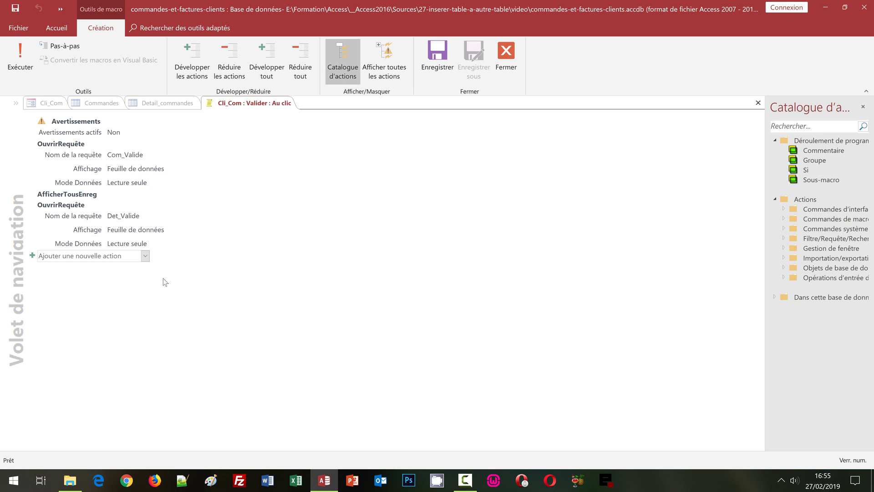
- Add an OuvrirRequête action for Det_Maj with data mode Lecture seule at the macro's end, then save and close the macro
left_click(146, 256)
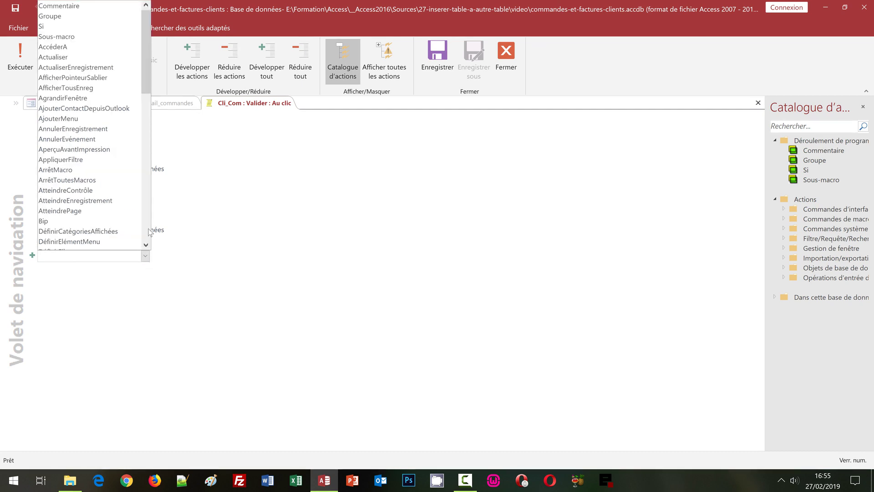
scroll(148, 229, "down", 5)
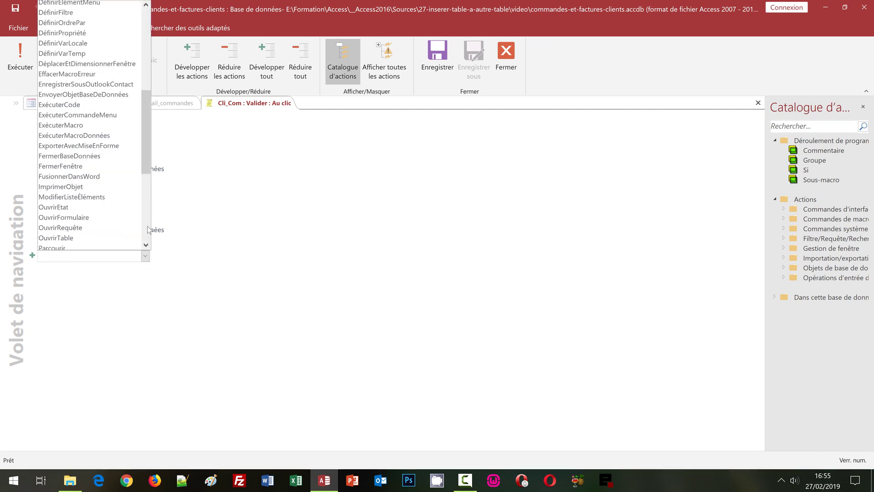
left_click(93, 228)
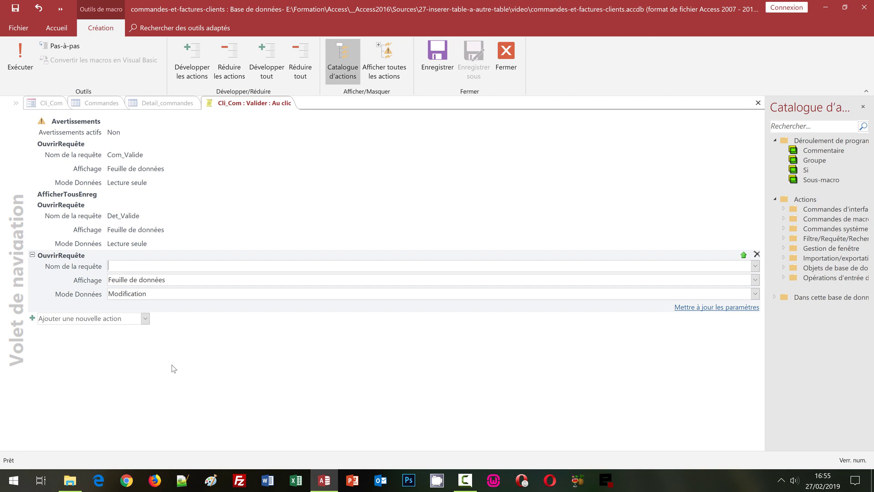
left_click(755, 266)
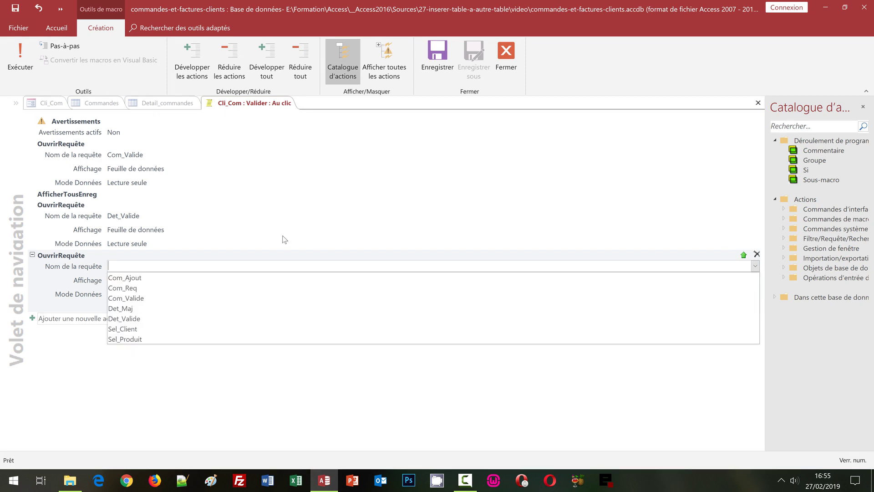
left_click(143, 309)
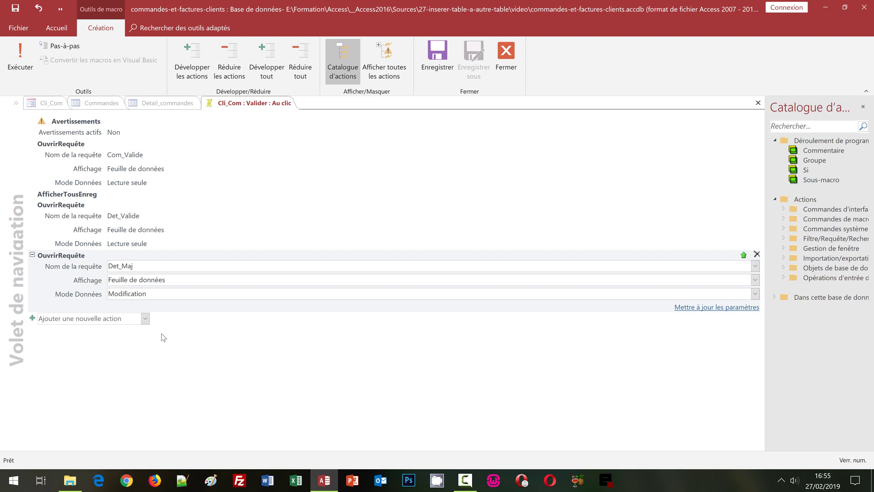
left_click(755, 294)
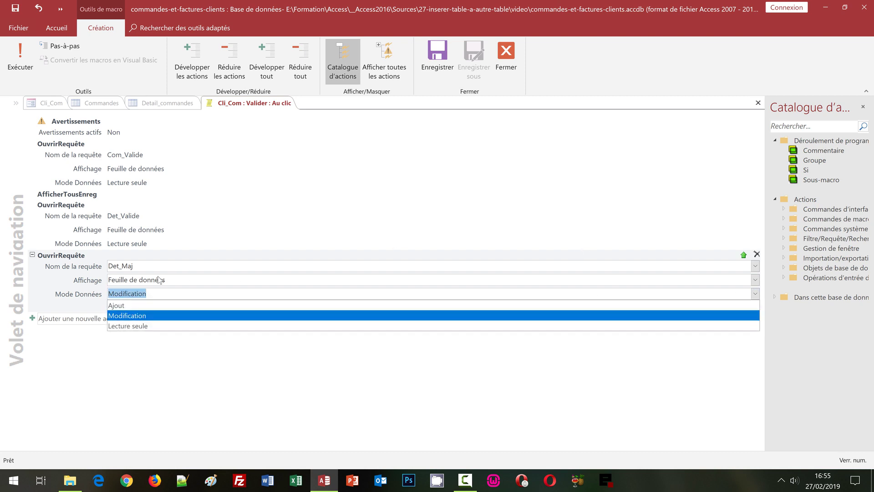
left_click(139, 326)
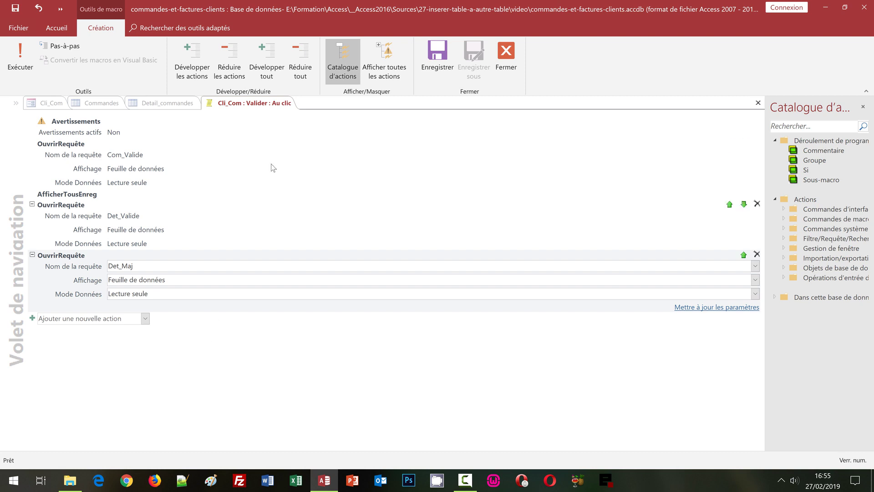
left_click(440, 63)
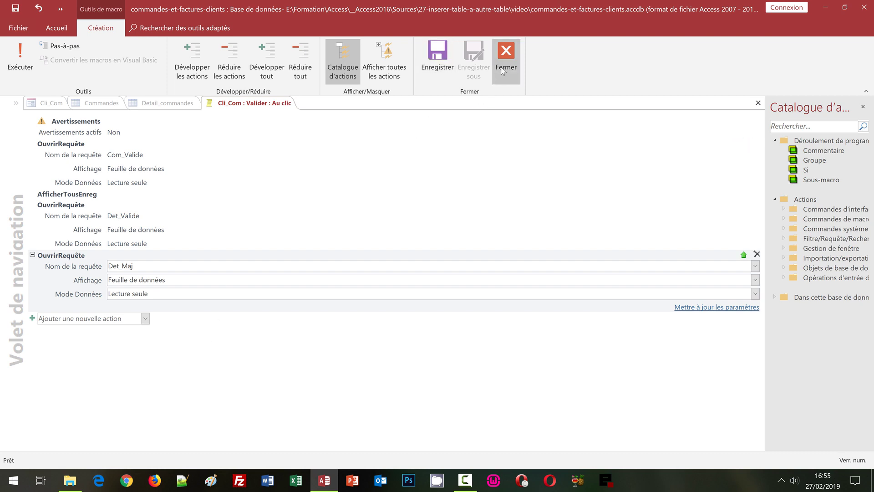
left_click(506, 52)
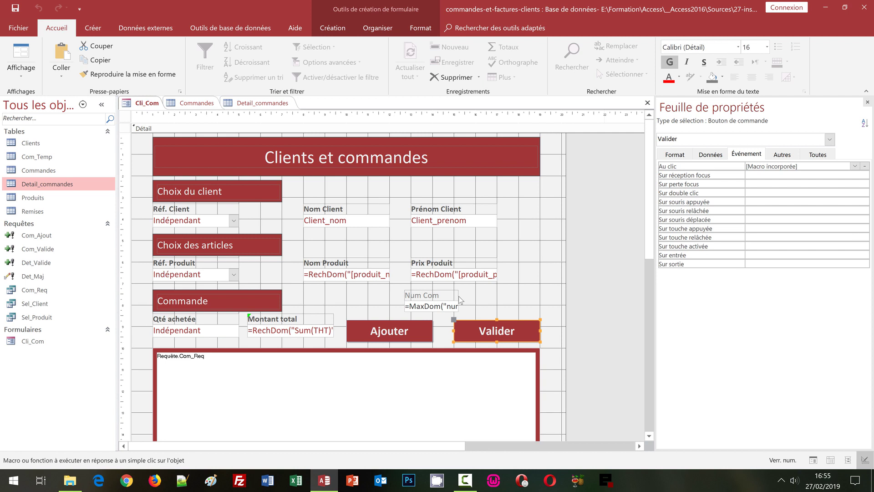
- Close the Commandes and Detail_commandes tables and run the Cli_Com form in form view
left_click(521, 245)
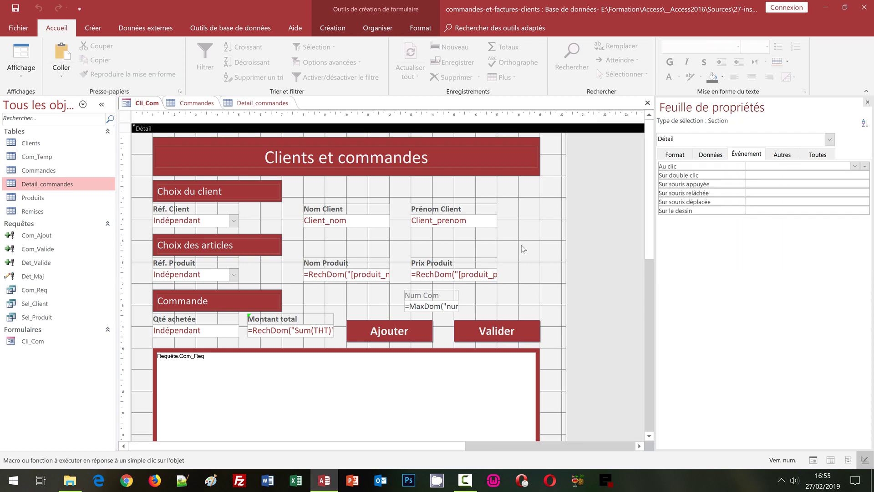
left_click(207, 106)
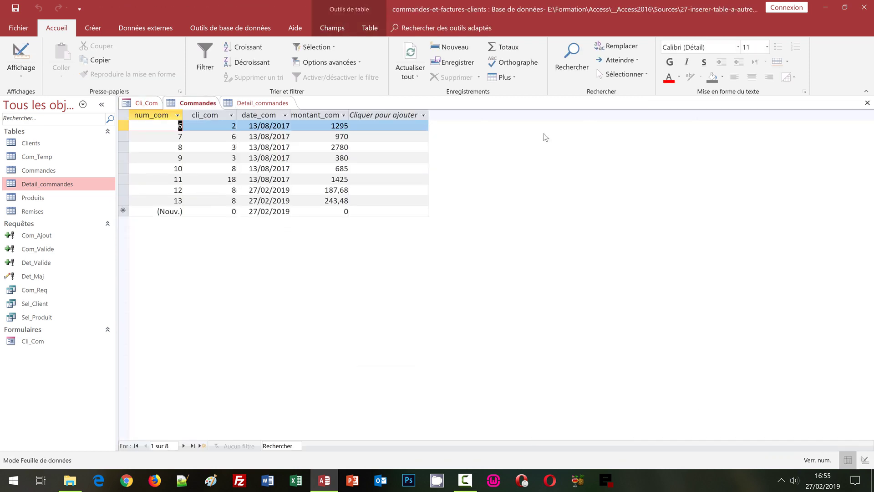
left_click(867, 103)
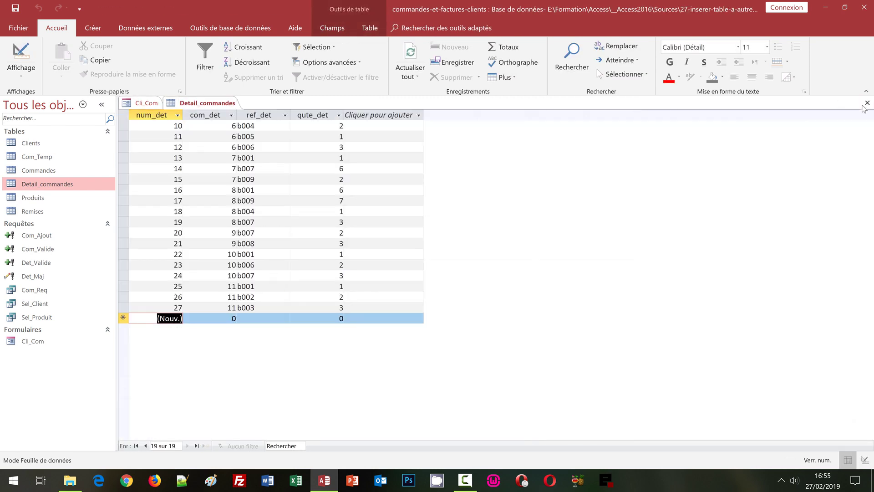
left_click(867, 103)
left_click(528, 296)
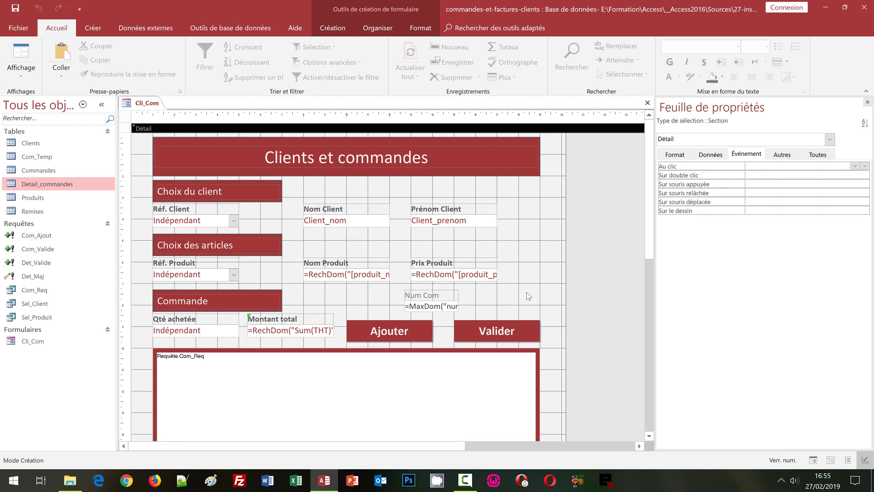
key("F5")
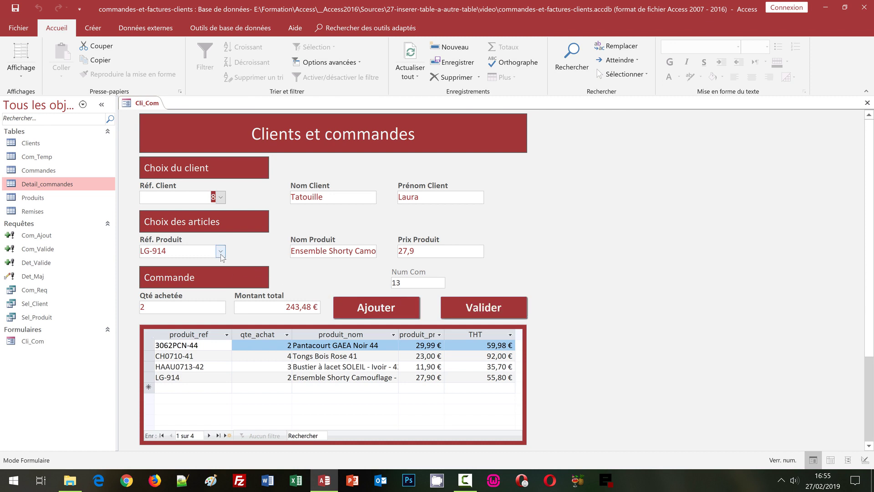
- Add product RLABQ10-993 with a purchased quantity of 1 to the current order
left_click(221, 251)
scroll(220, 390, "down", 10)
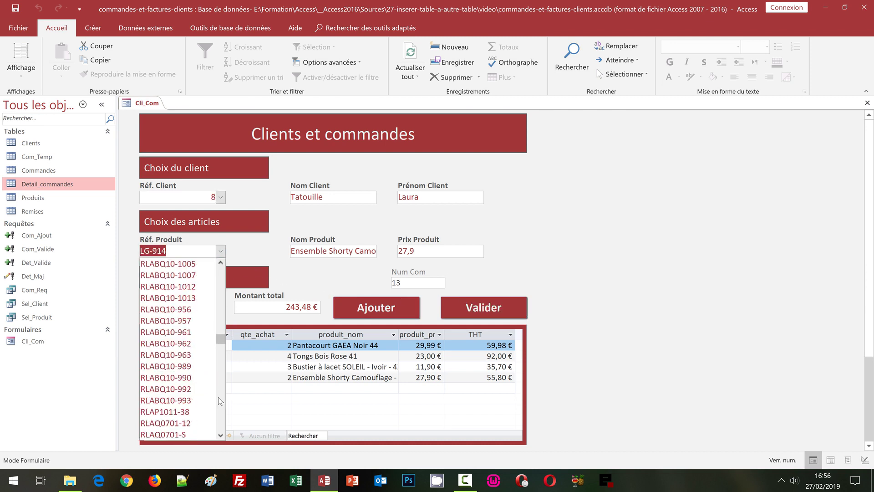
left_click(181, 399)
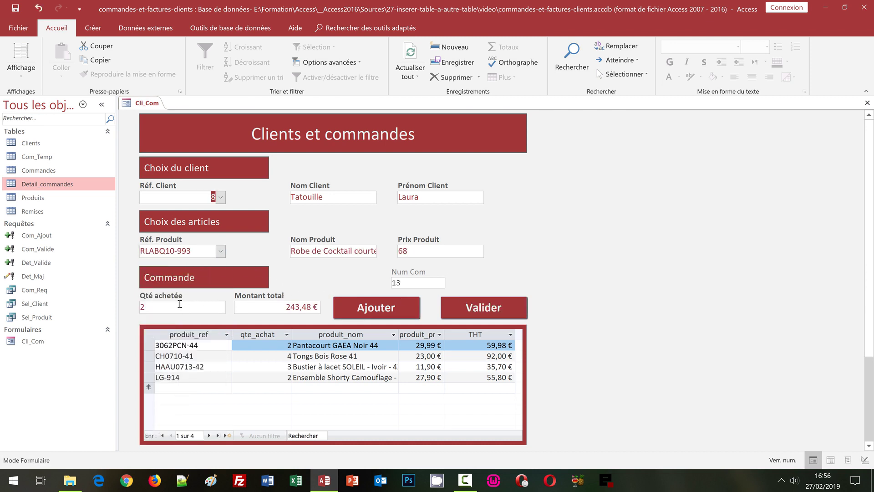
left_click(137, 306)
type("1")
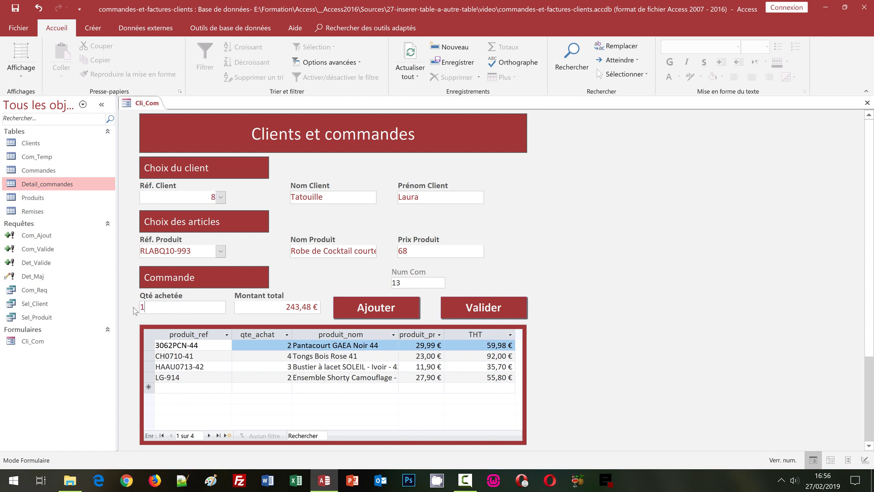
left_click(357, 316)
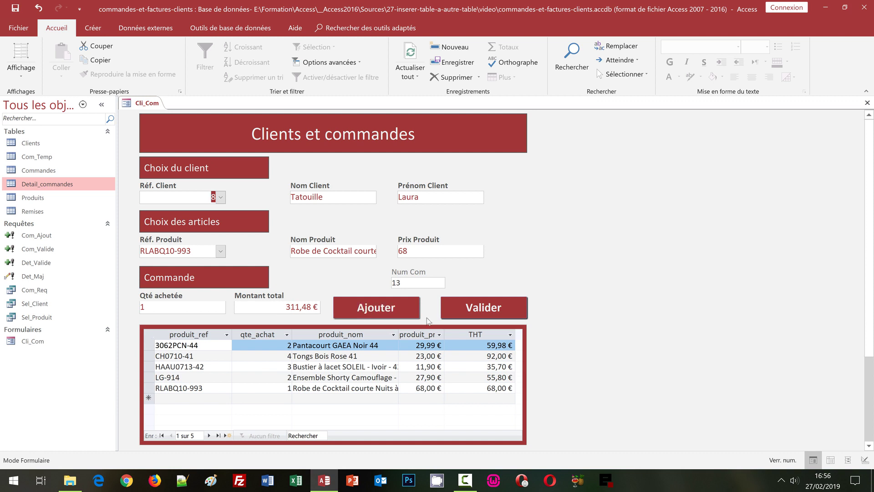
- Validate the order, check the records in the Detail_commandes and Commandes tables, and close both tables
left_click(496, 308)
double_click(54, 184)
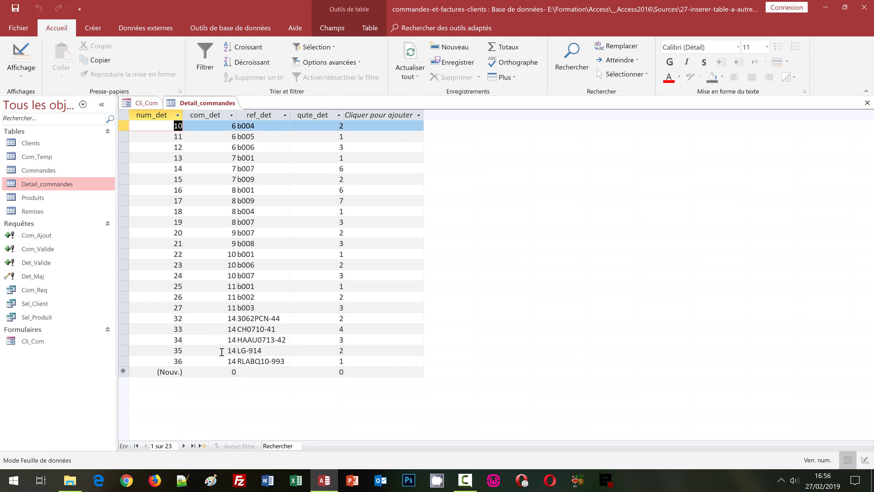
double_click(36, 171)
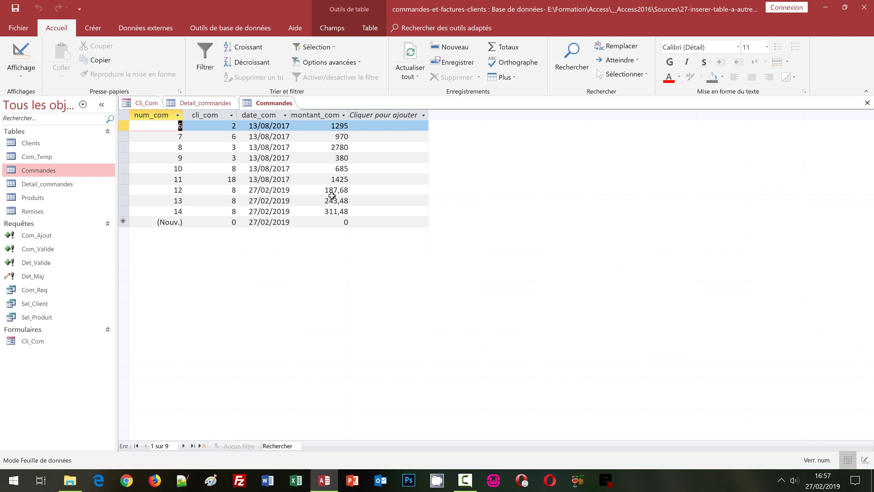
left_click(867, 102)
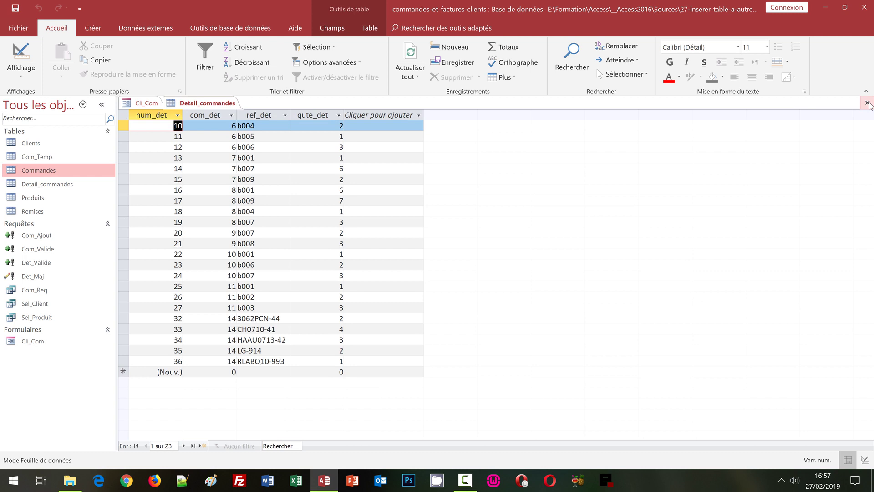
left_click(867, 103)
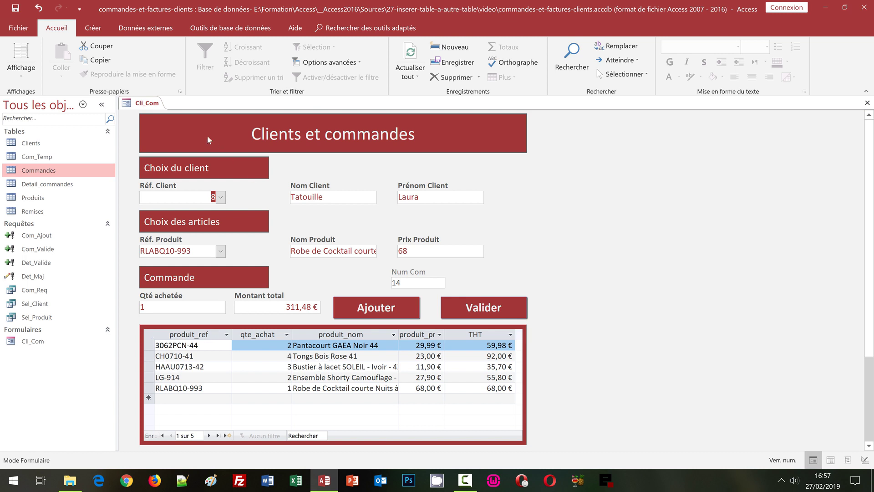
- Create a new query in design view without adding any table and display its SQL view
left_click(99, 30)
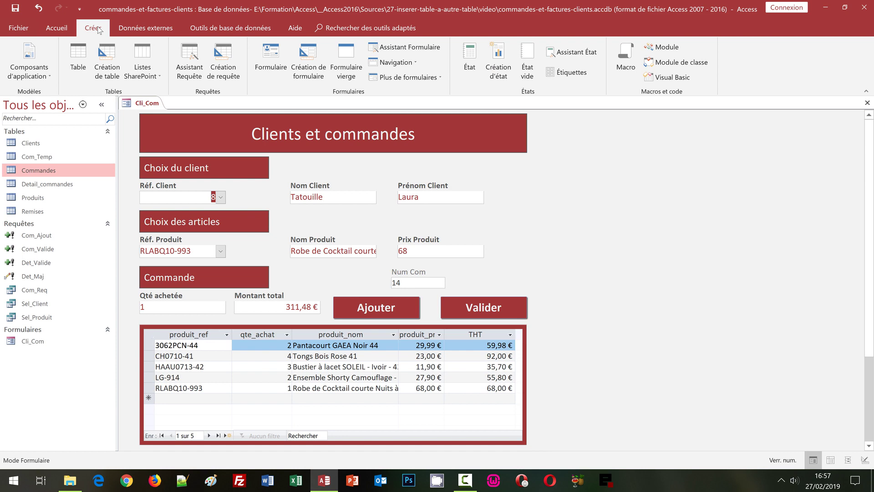
left_click(228, 72)
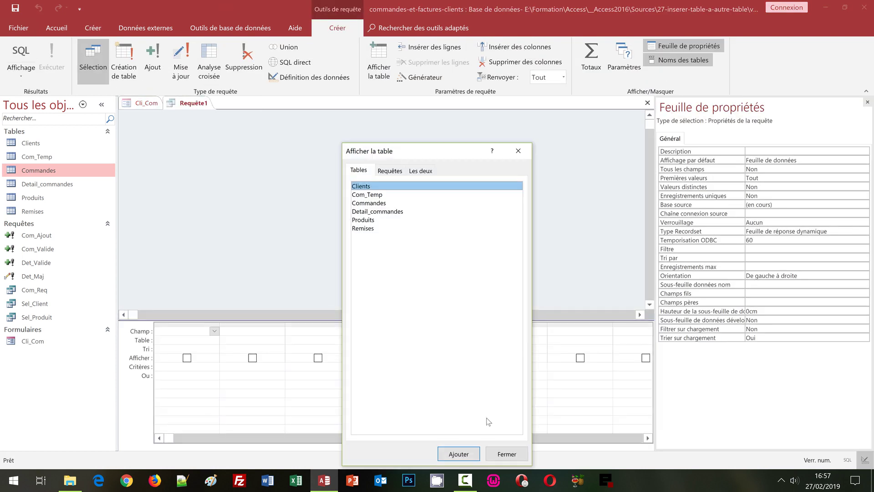
left_click(504, 455)
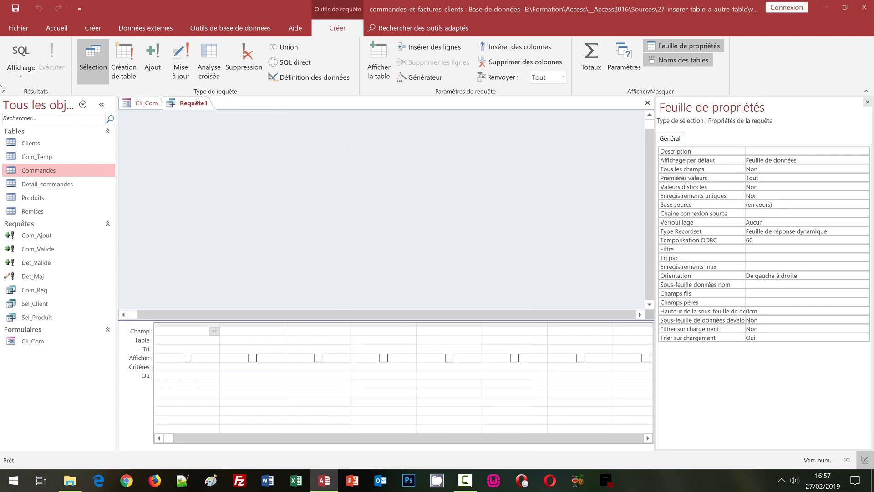
left_click(13, 53)
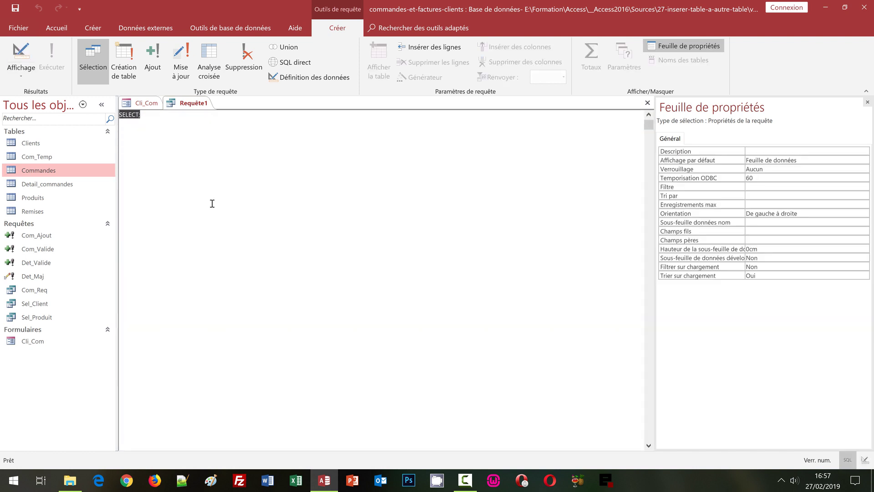